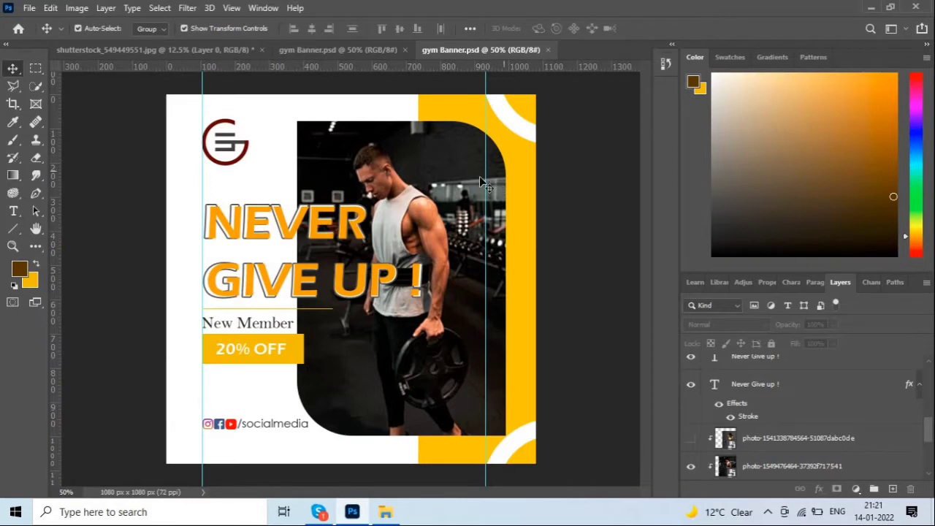
Open the File menu while the finished gym Banner.psd design is showing.
click(29, 8)
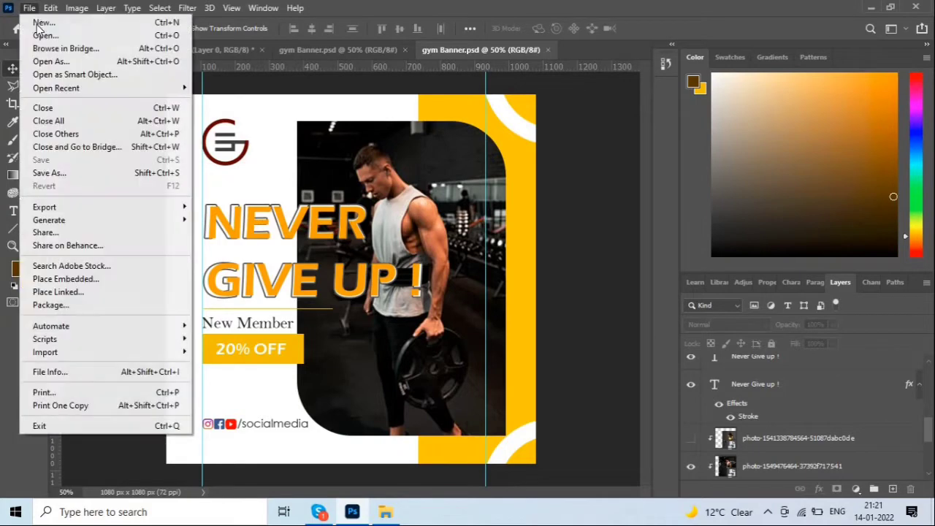
Create a new blank 1080 × 1080 px document at 72 ppi, then view the gym banner reference.
click(33, 21)
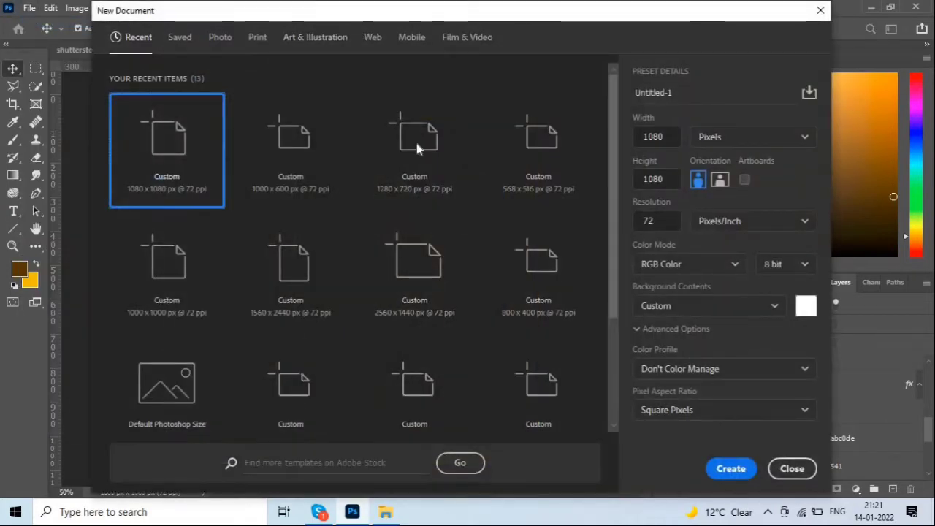
click(662, 137)
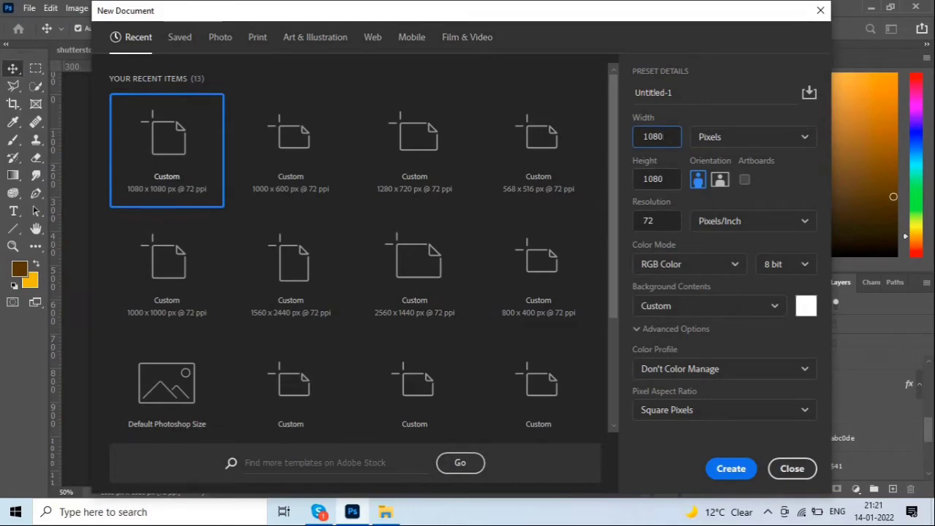
click(726, 468)
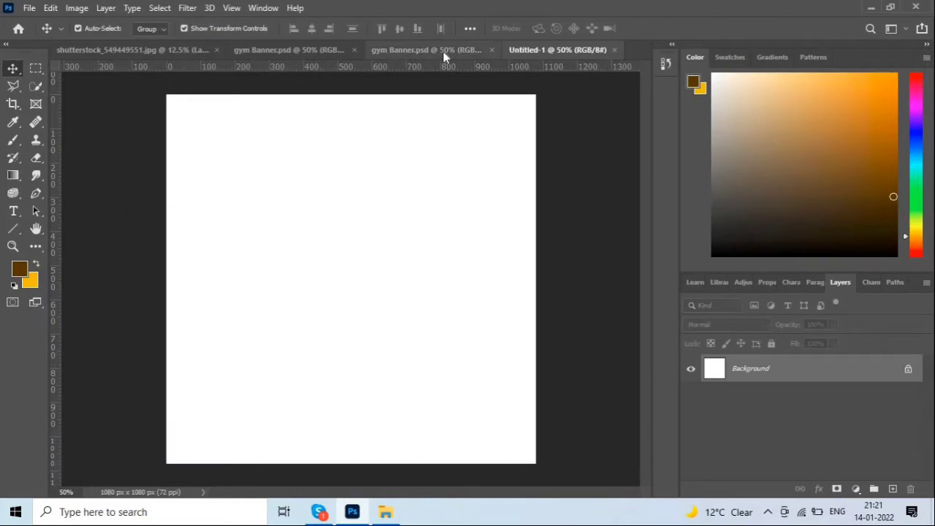
click(443, 51)
Draw a full-height rectangle along the right side of Untitled-1, checking the gym banner reference.
click(531, 52)
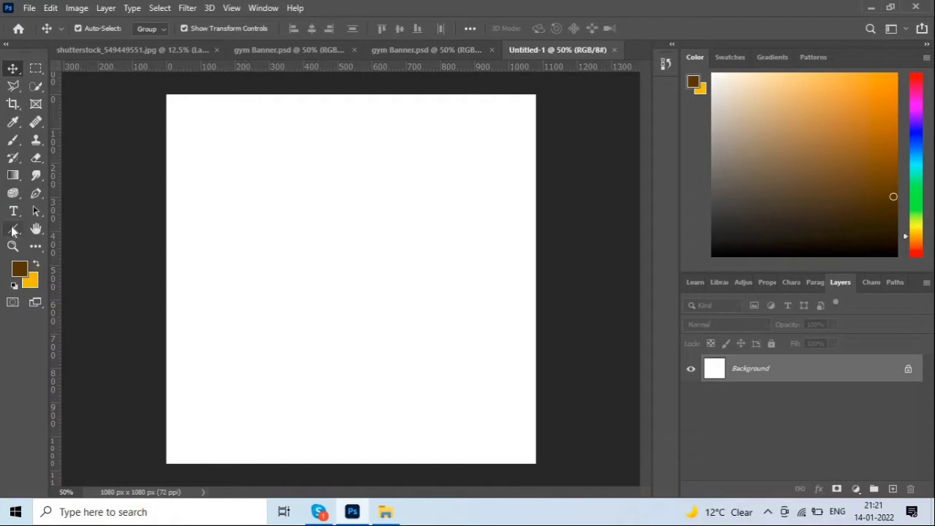
drag(13, 231, 40, 228)
click(436, 50)
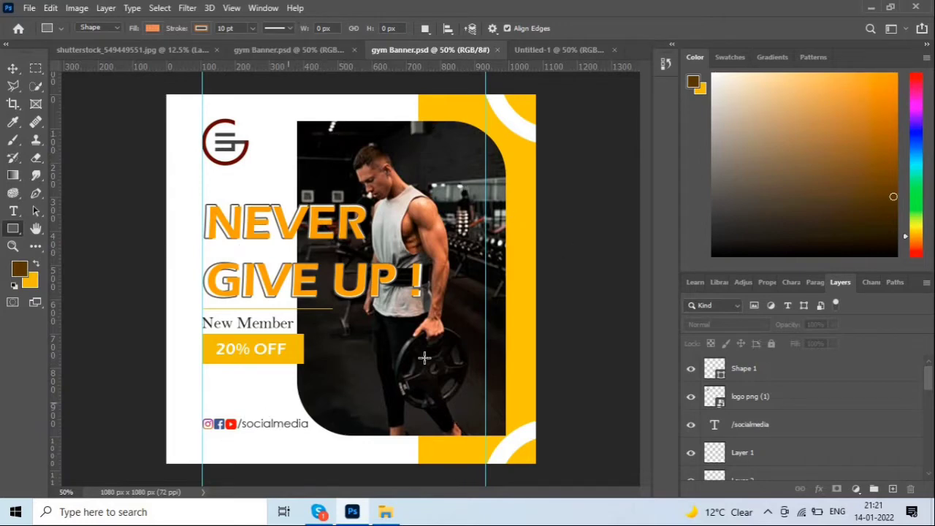
click(552, 51)
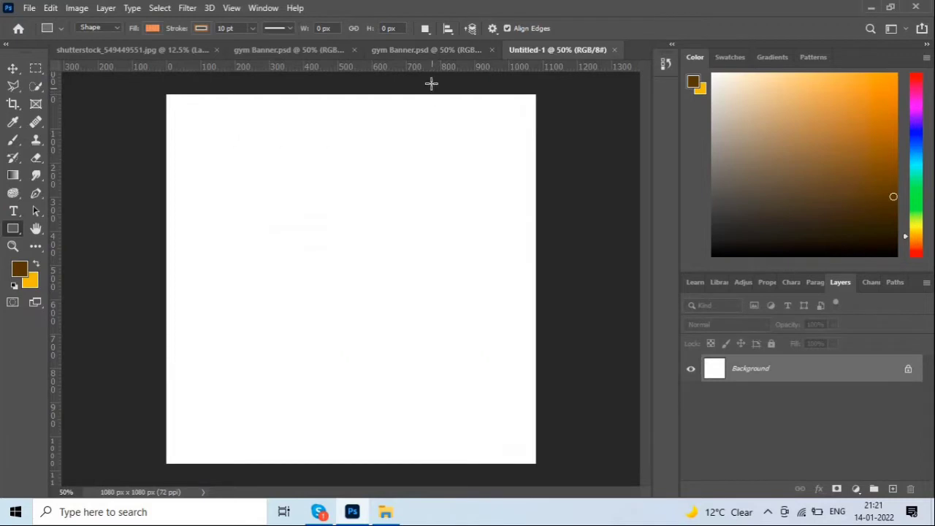
drag(431, 83, 578, 476)
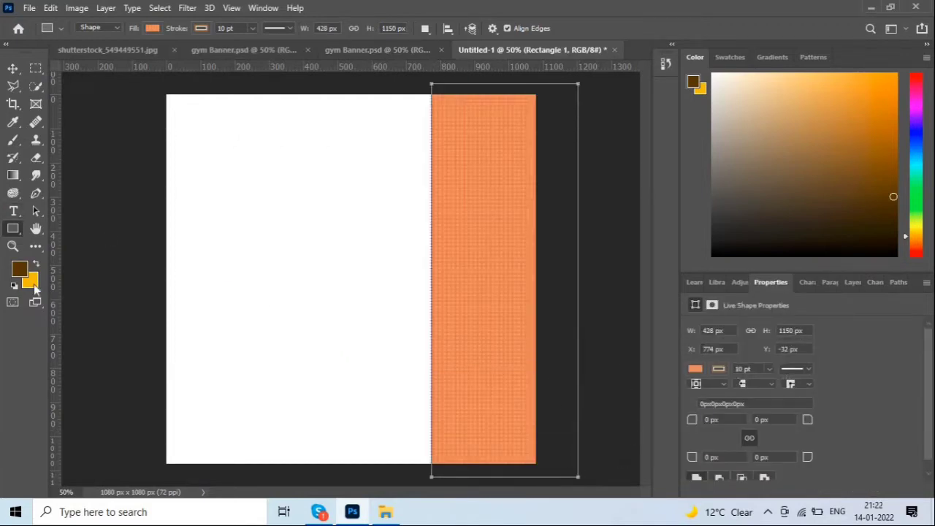
Fill the right-side rectangle yellow and set its stroke to No Color.
key(ctrl+BackSpace)
click(12, 67)
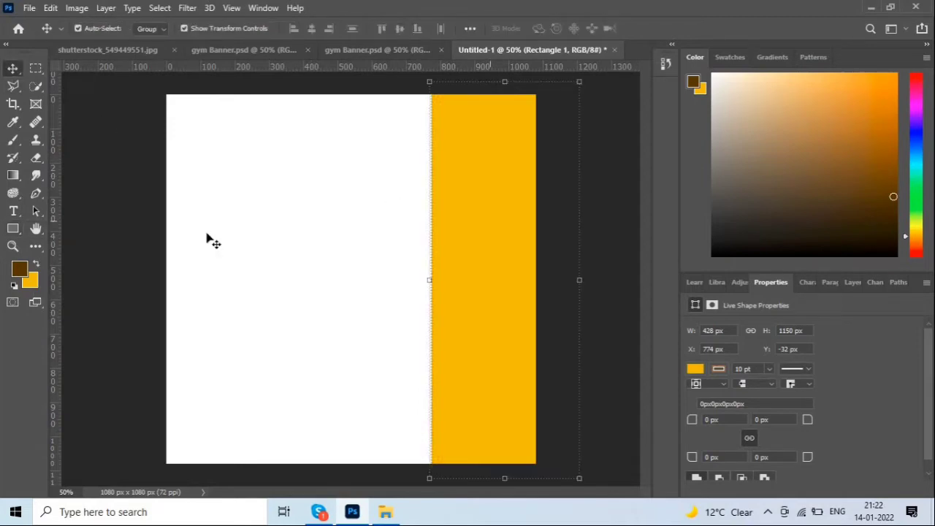
click(12, 229)
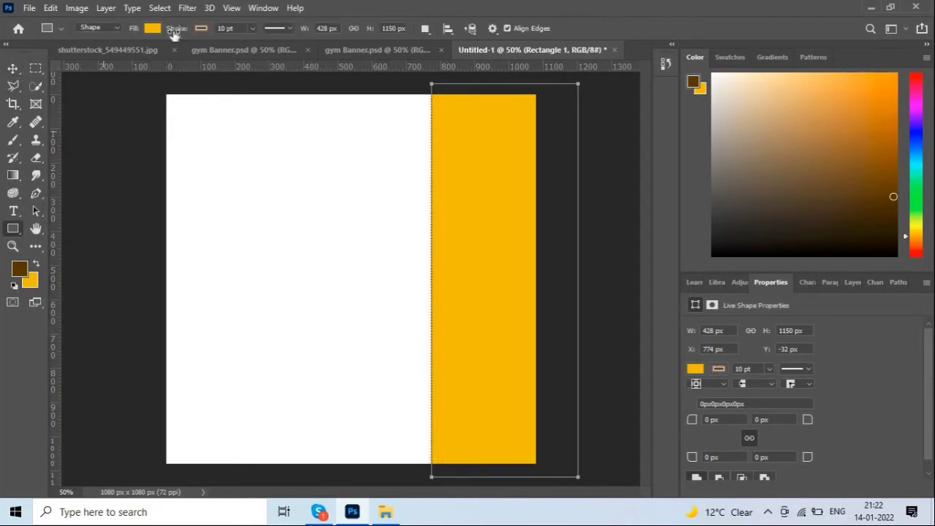
click(202, 29)
click(121, 55)
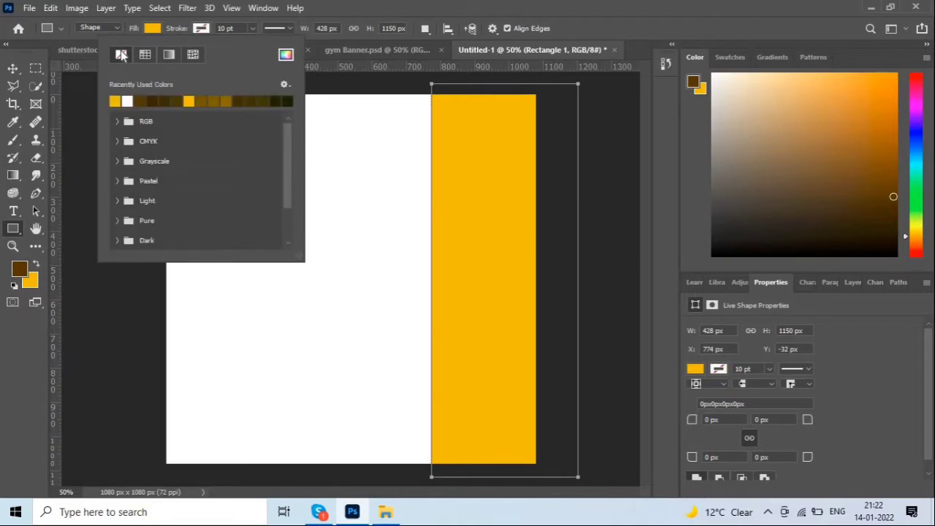
click(12, 68)
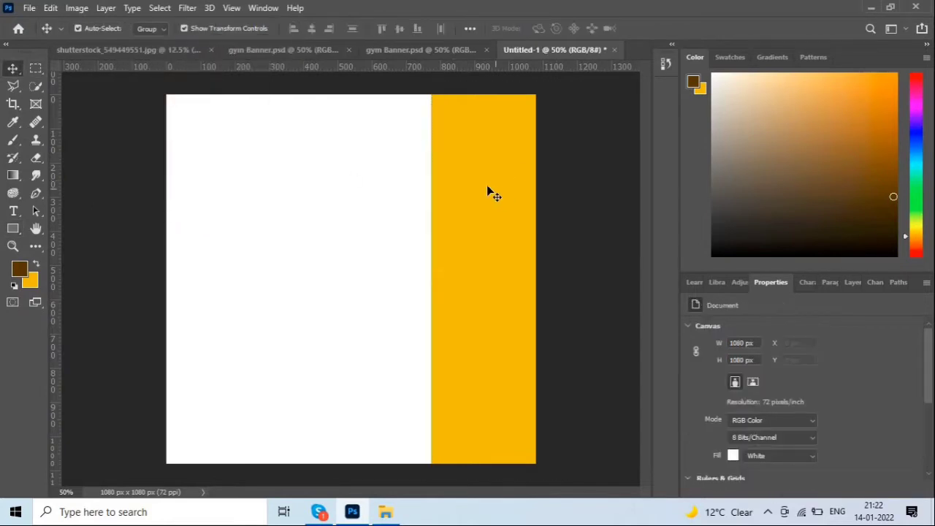
click(407, 49)
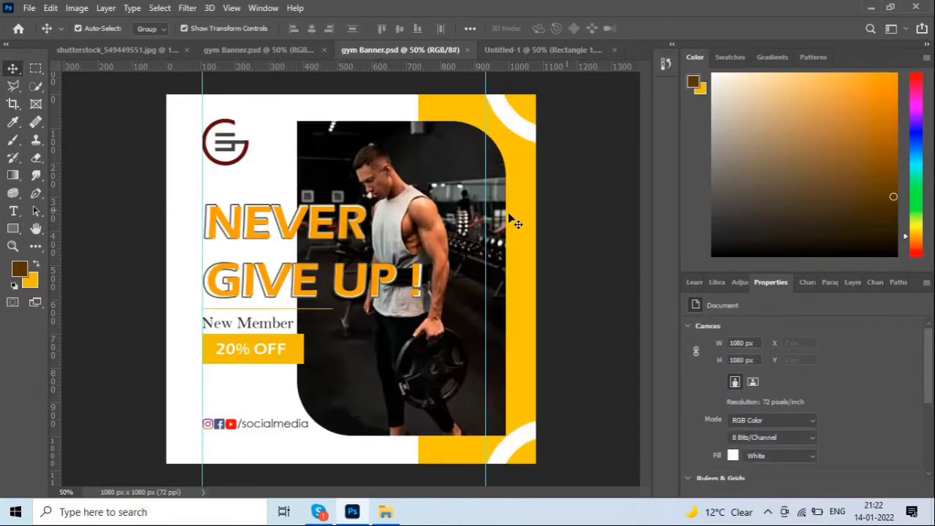
Draw a second tall rectangle overlapping the left edge of the yellow band.
click(534, 50)
click(12, 228)
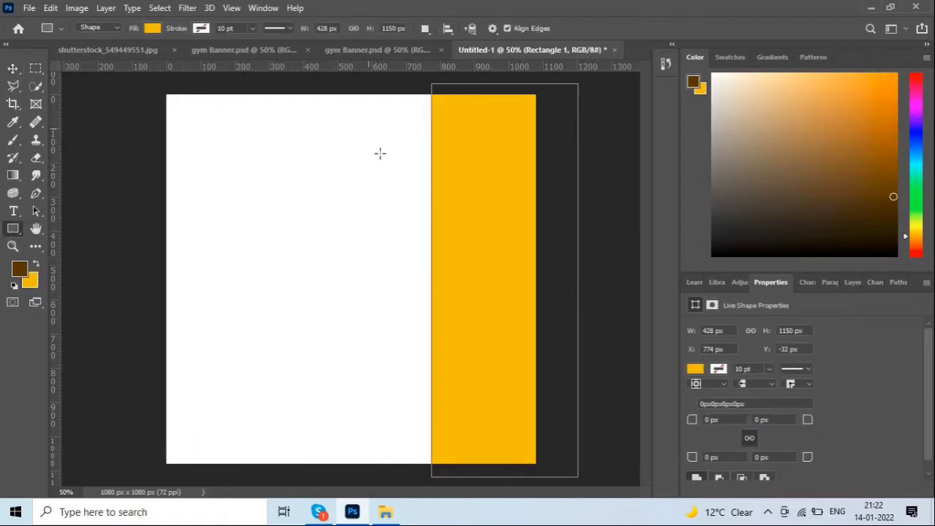
drag(368, 126, 504, 420)
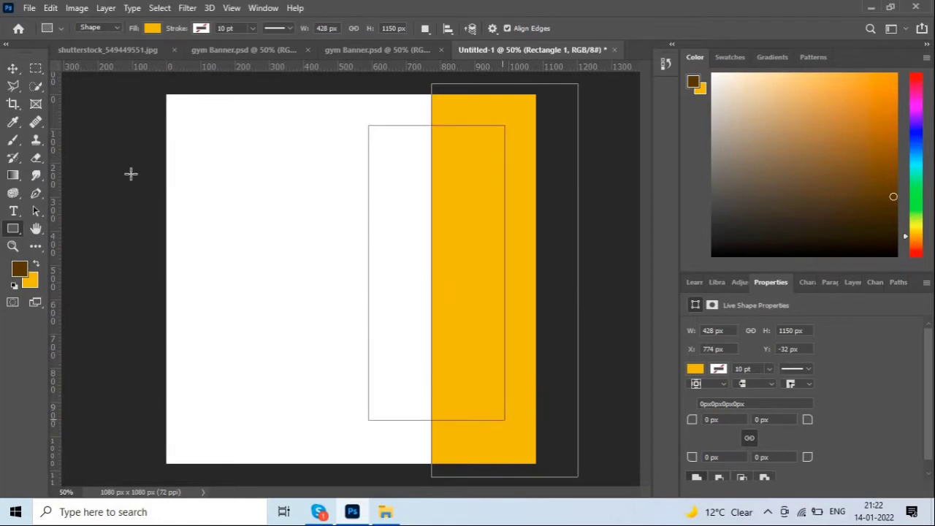
Widen the second rectangle leftward to 468 px and nudge it slightly down.
click(13, 70)
drag(369, 272, 345, 275)
key(Return)
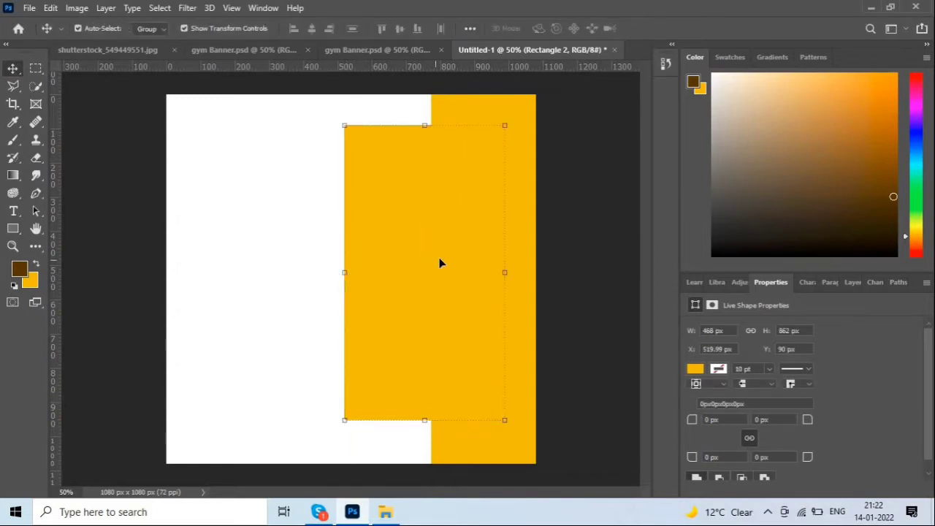
drag(439, 263, 439, 264)
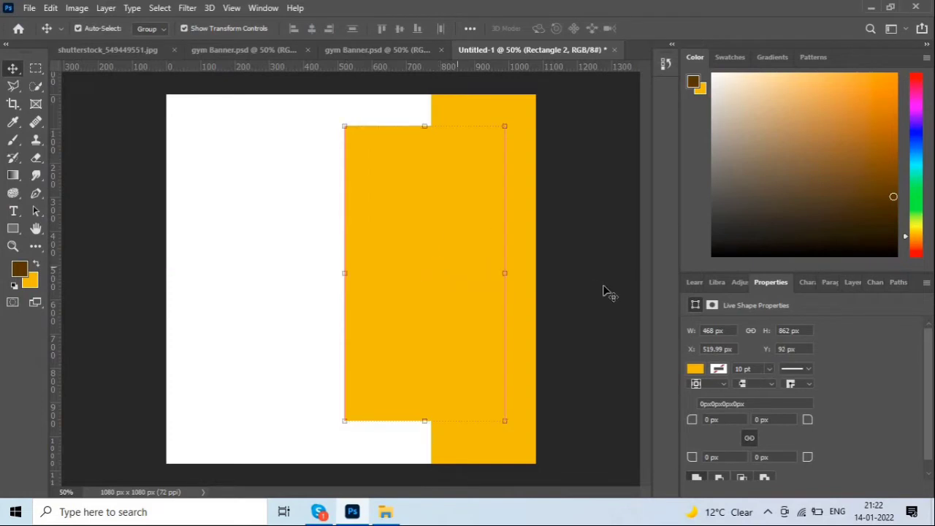
click(604, 291)
click(452, 253)
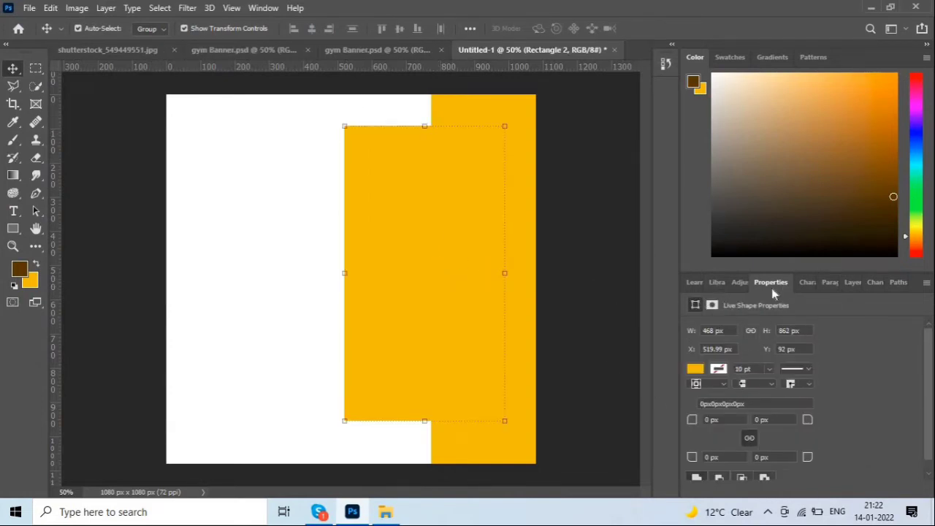
click(264, 8)
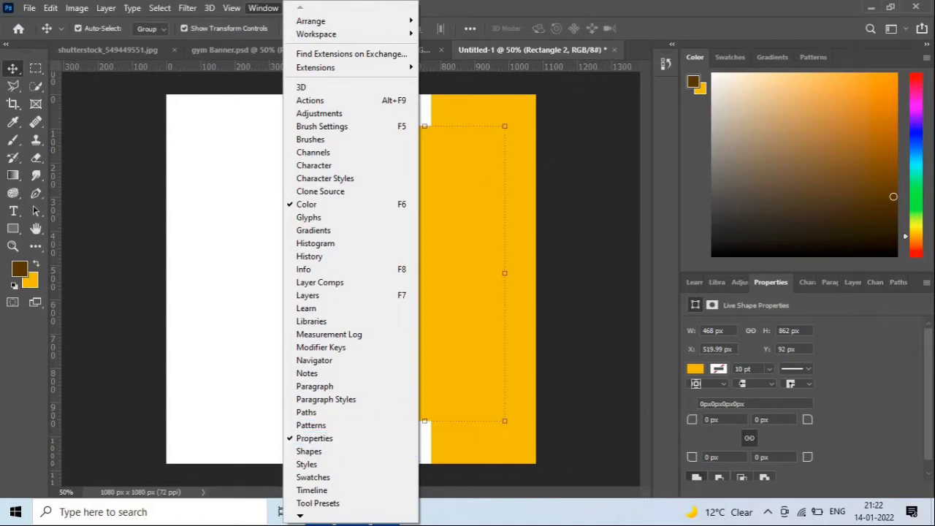
Enter a 160 px corner radius for the second rectangle.
click(744, 403)
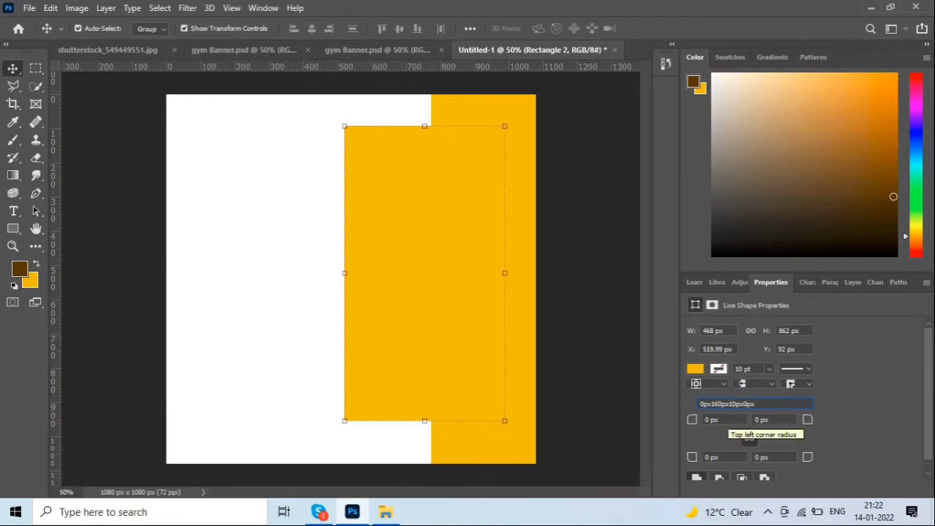
text(0)
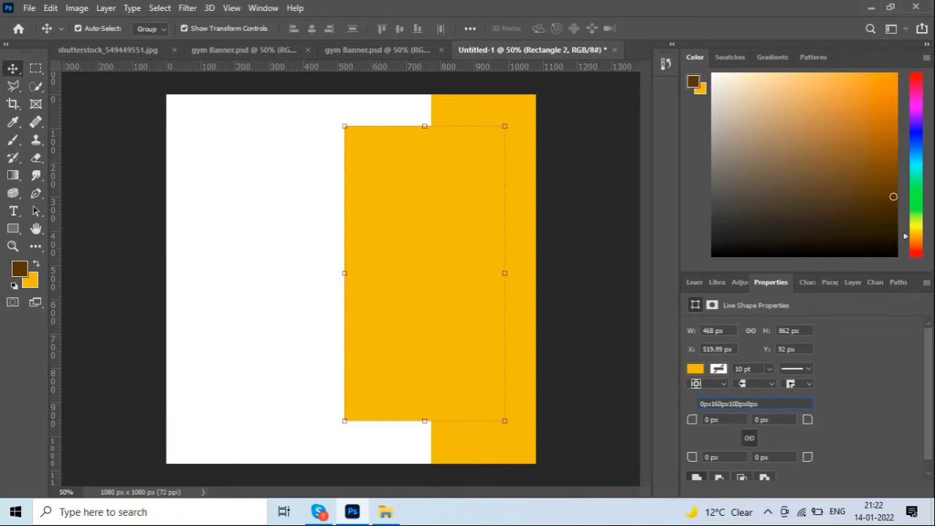
key(BackSpace)
text(6)
key(Return)
Zero the other corners so only top-right and bottom-left stay rounded, then reposition the shape.
drag(411, 253, 319, 252)
key(BackSpace)
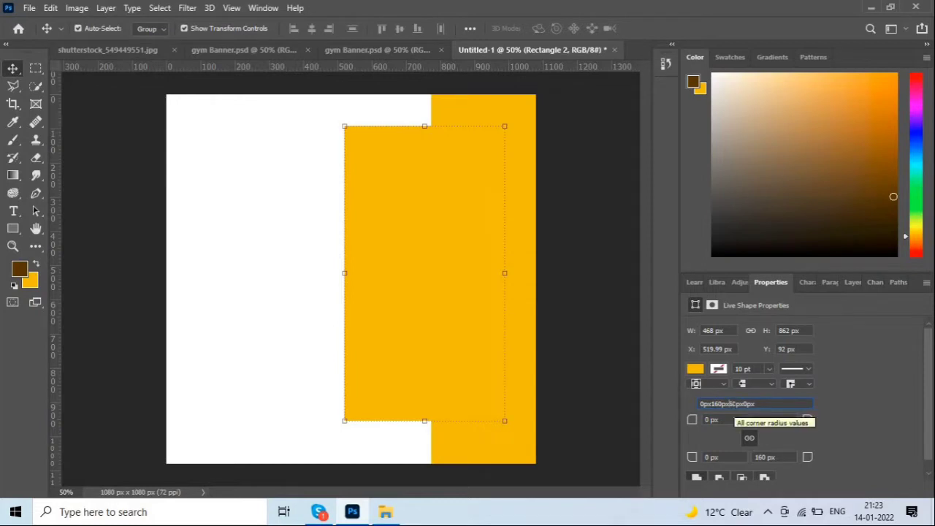
key(BackSpace)
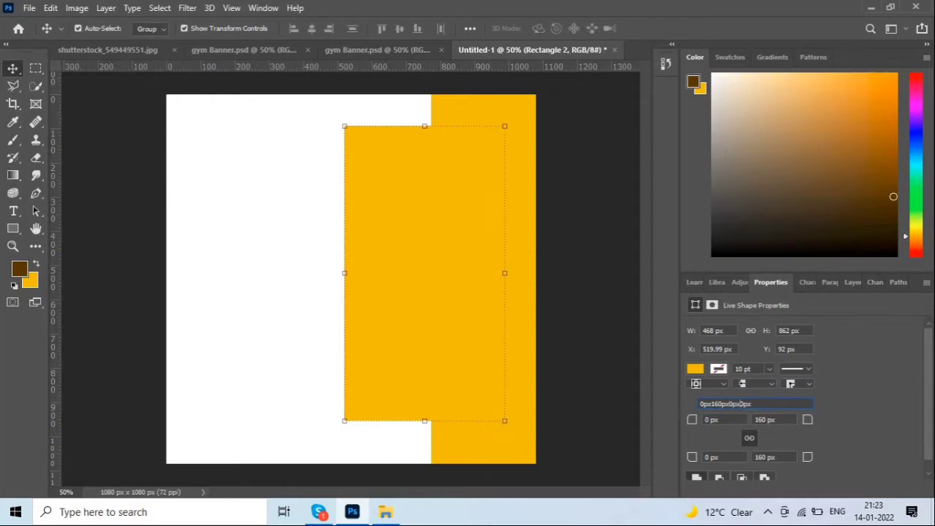
key(Return)
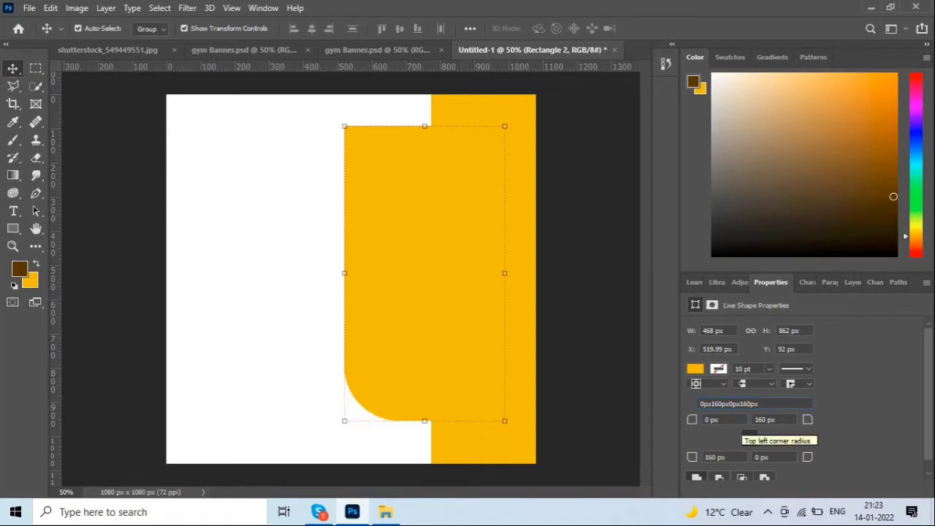
mouse_move(442, 239)
mouse_down()
mouse_move(351, 240)
mouse_move(348, 249)
mouse_move(446, 256)
mouse_up()
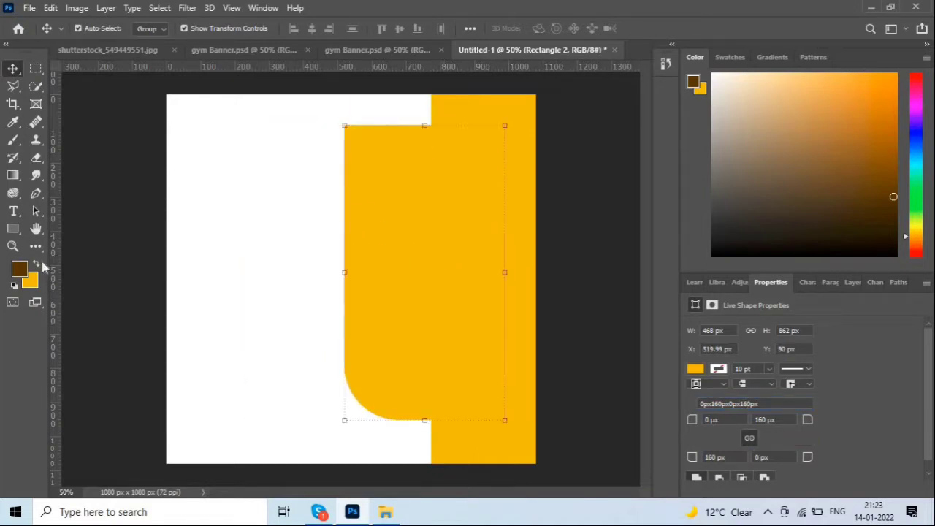
click(35, 264)
Fill the rounded shape dark brown and widen it leftward to 506 px at X 482.
key(ctrl+BackSpace)
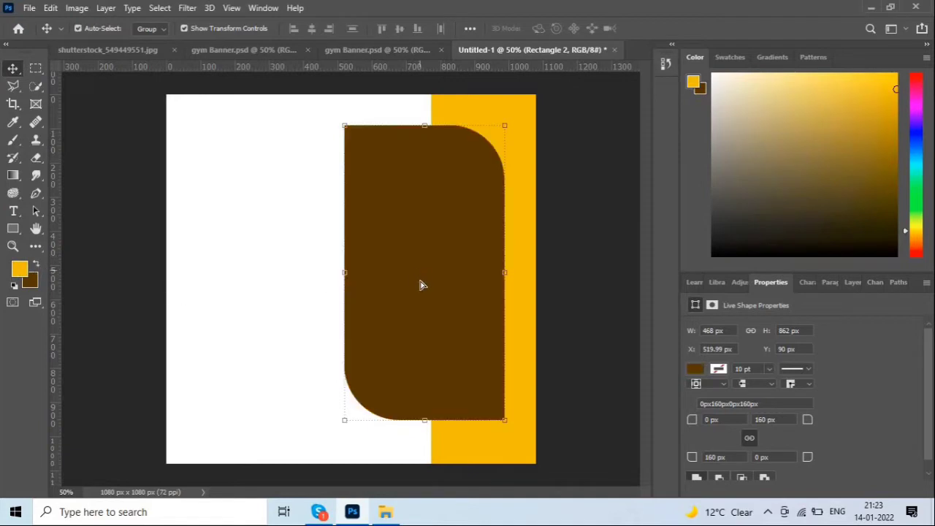
drag(421, 281, 424, 284)
click(598, 259)
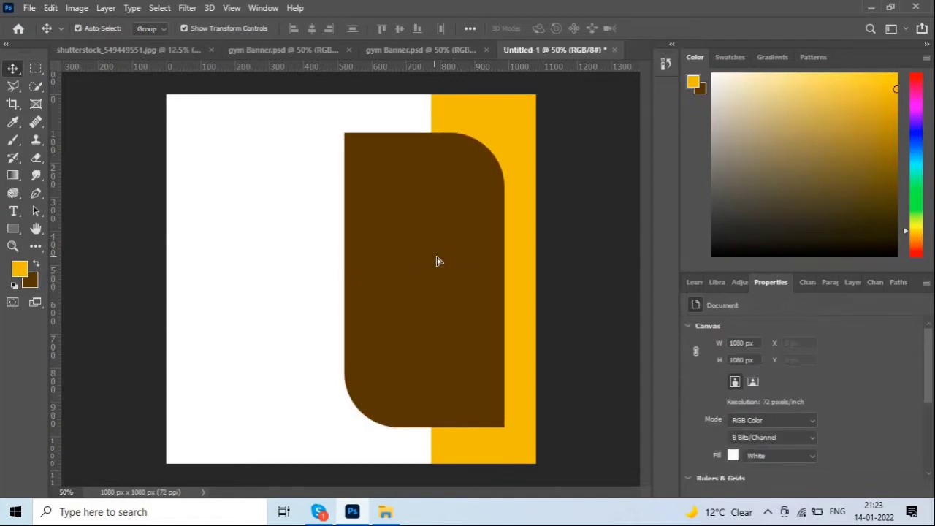
click(368, 271)
key(ctrl+t)
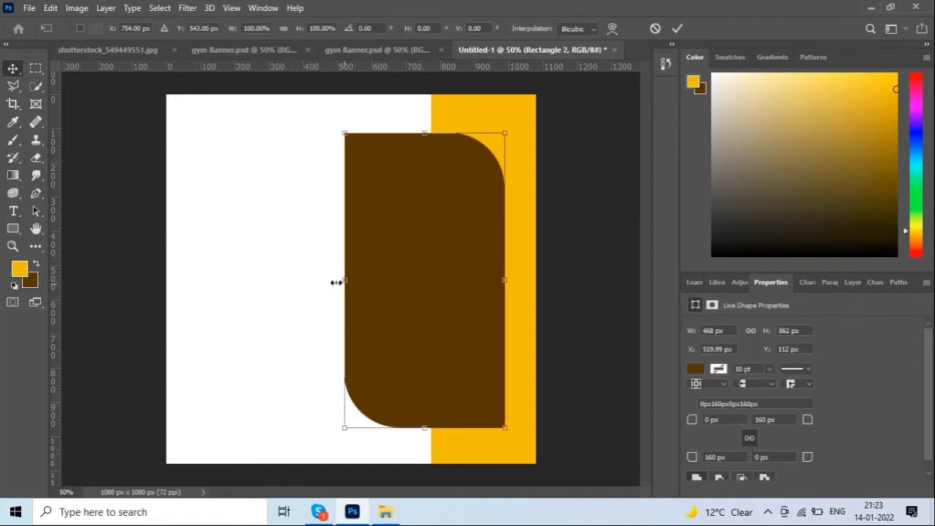
drag(336, 282, 331, 280)
key(Return)
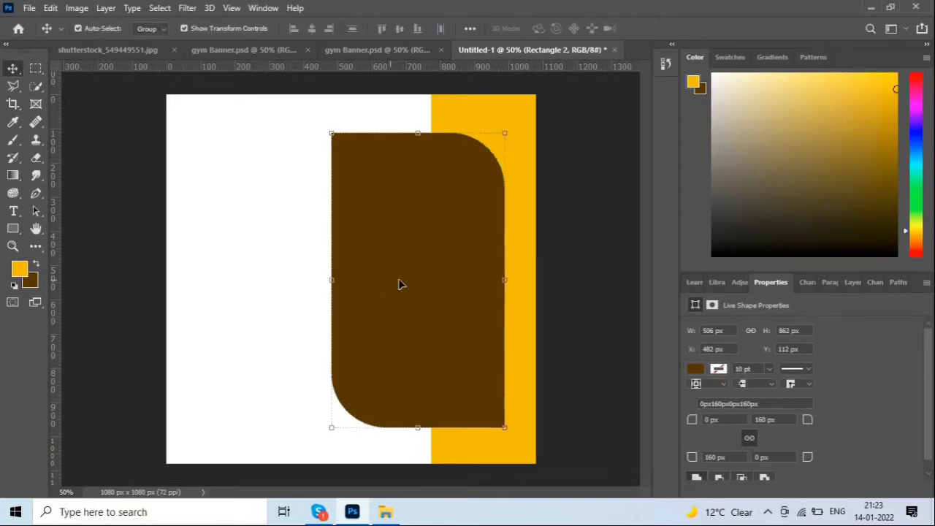
click(581, 280)
click(413, 306)
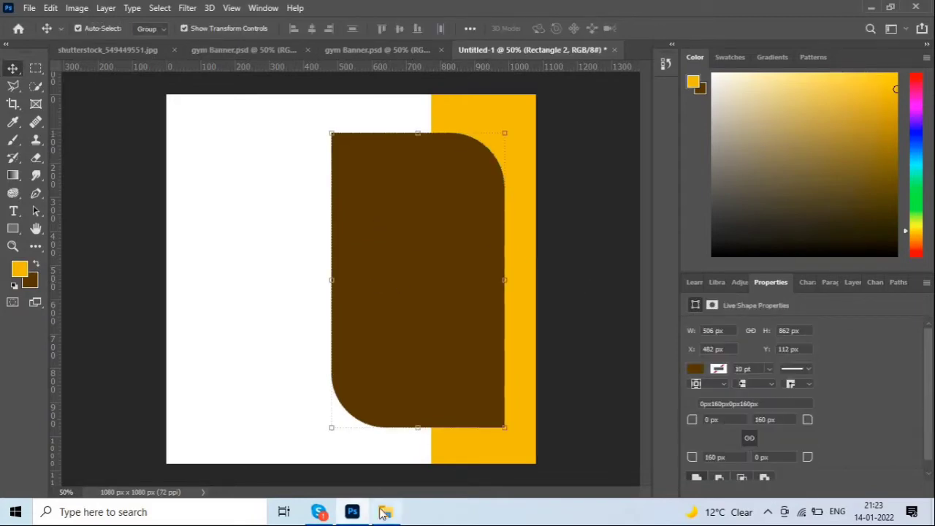
click(383, 513)
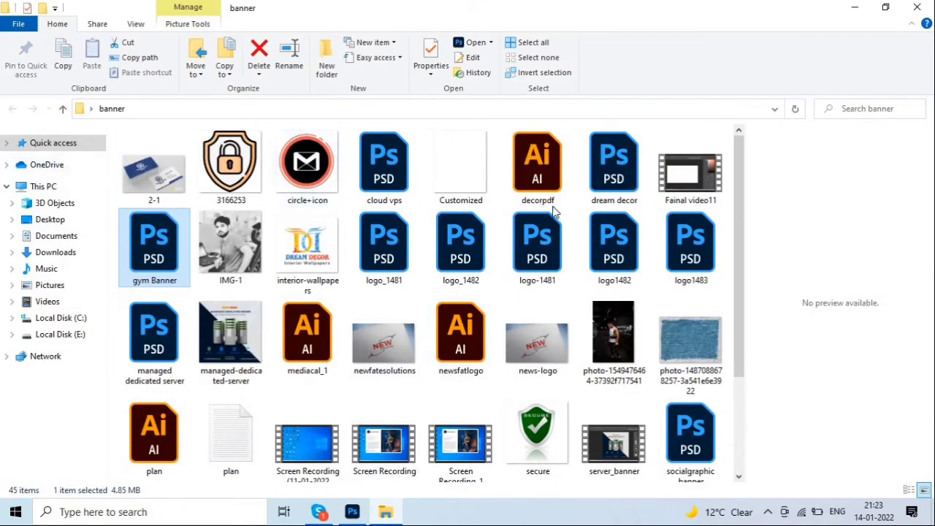
click(540, 290)
scroll(540, 290, down, 3)
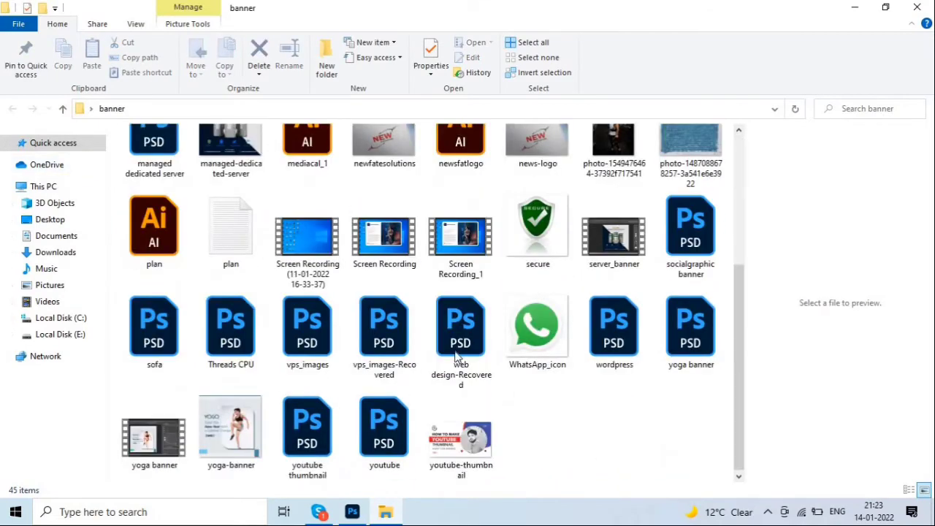
click(60, 220)
double_click(164, 162)
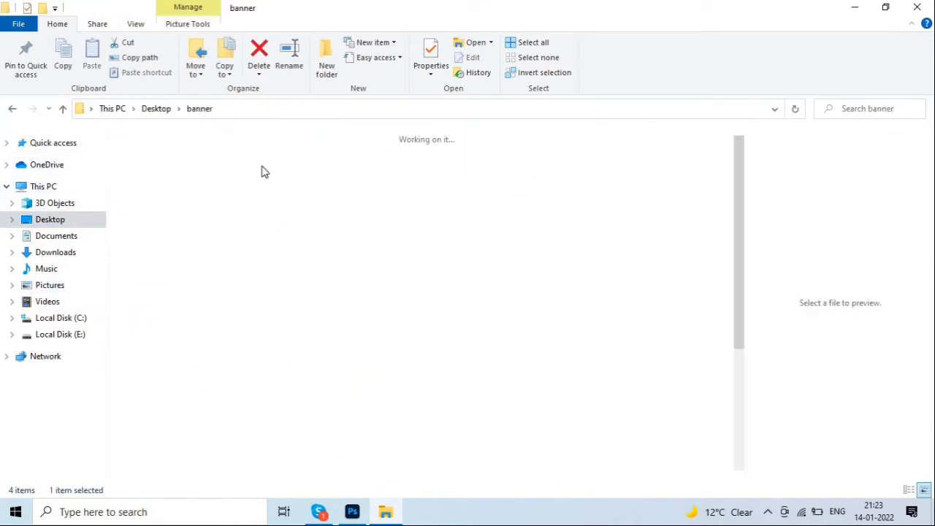
click(467, 238)
click(272, 316)
scroll(292, 328, down, 3)
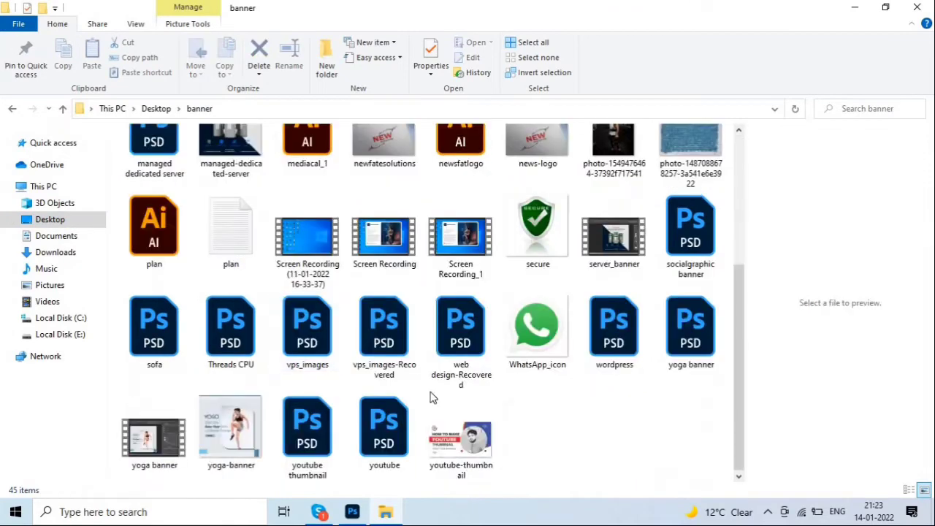
scroll(598, 343, up, 3)
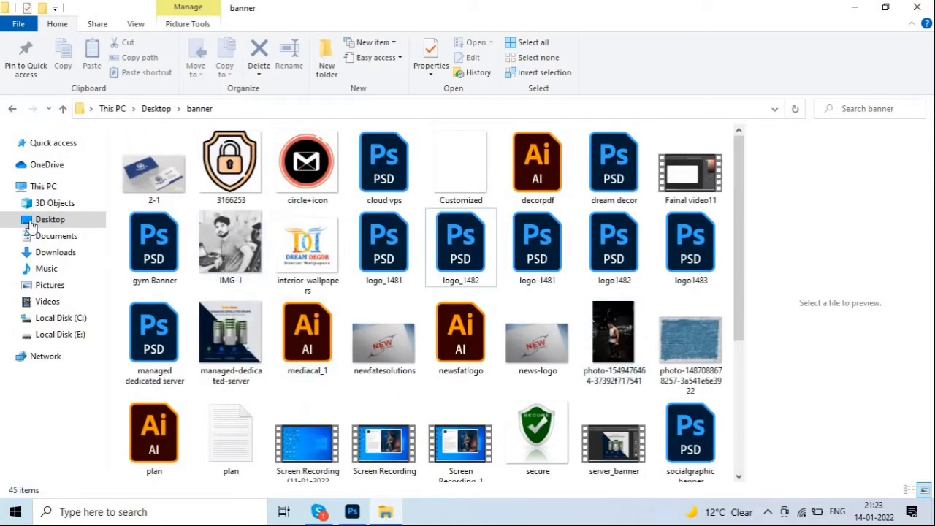
scroll(584, 241, down, 3)
click(617, 166)
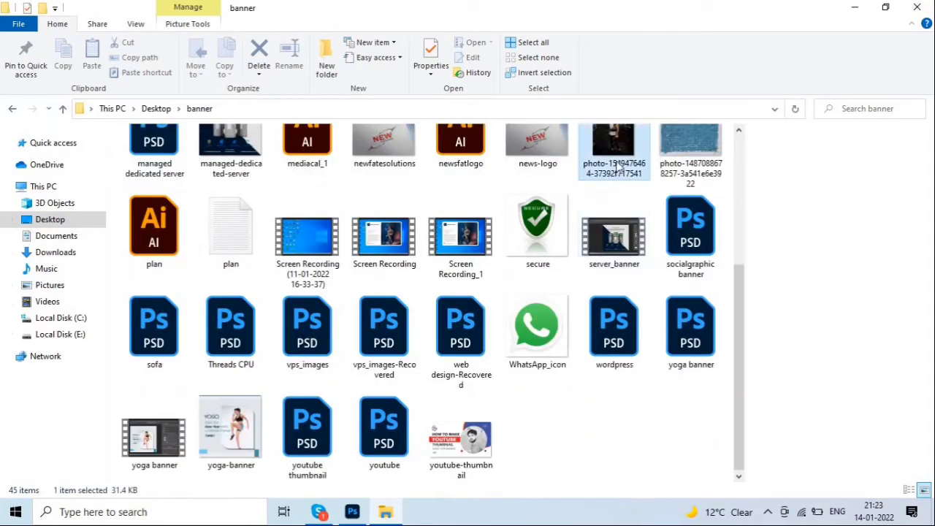
Place the gym photo into the banner and scale it to 596 × 892 px over the brown shape.
drag(584, 204, 372, 394)
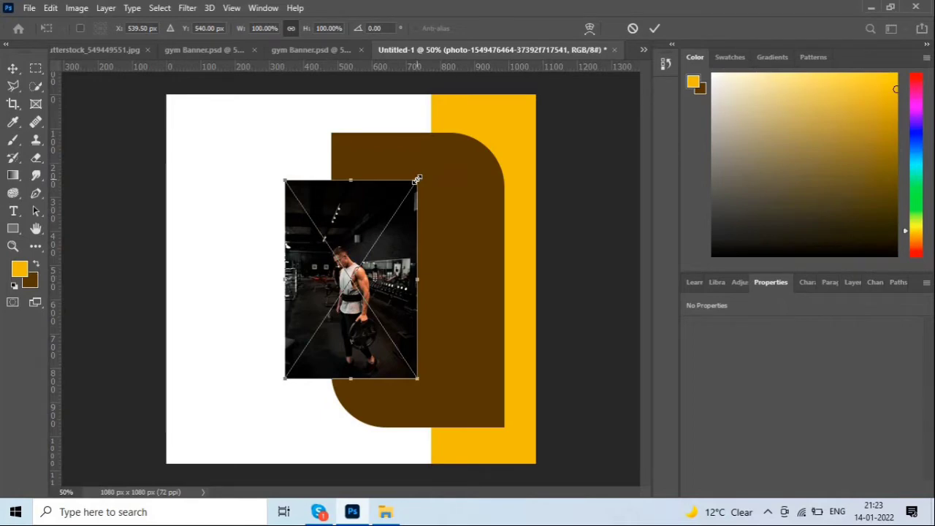
drag(418, 178, 448, 131)
drag(400, 222, 465, 220)
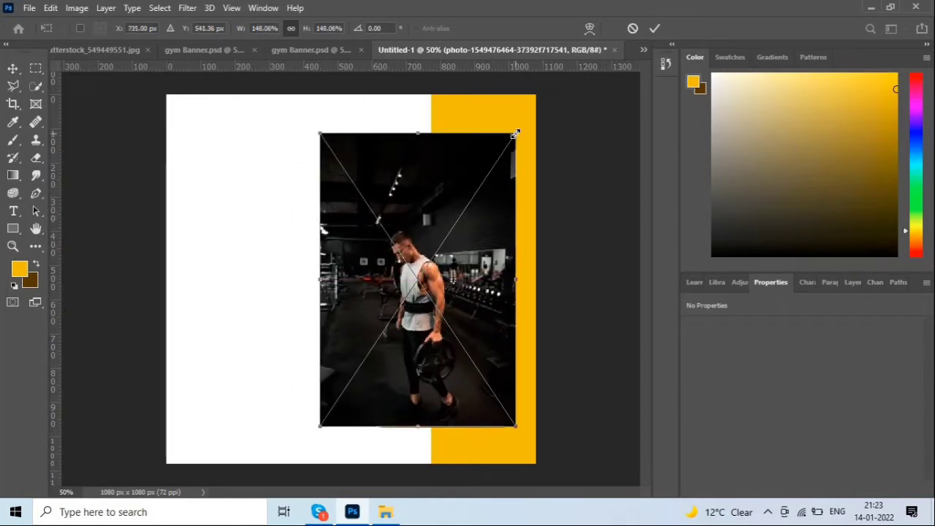
key(Return)
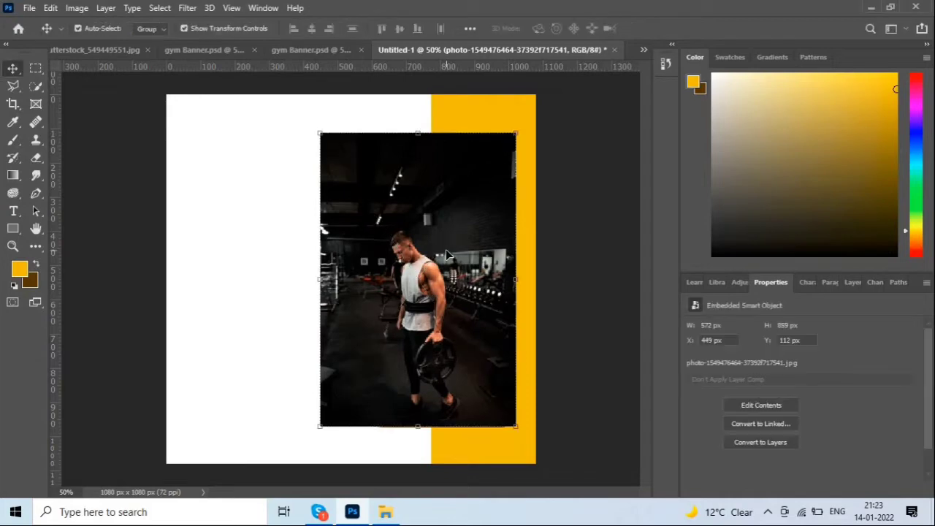
key(Down)
key(Down)
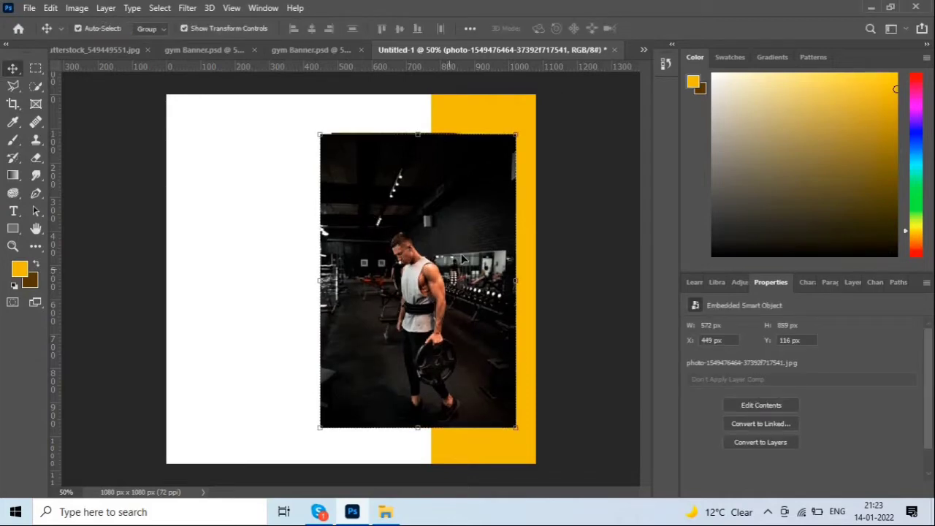
drag(519, 134, 521, 129)
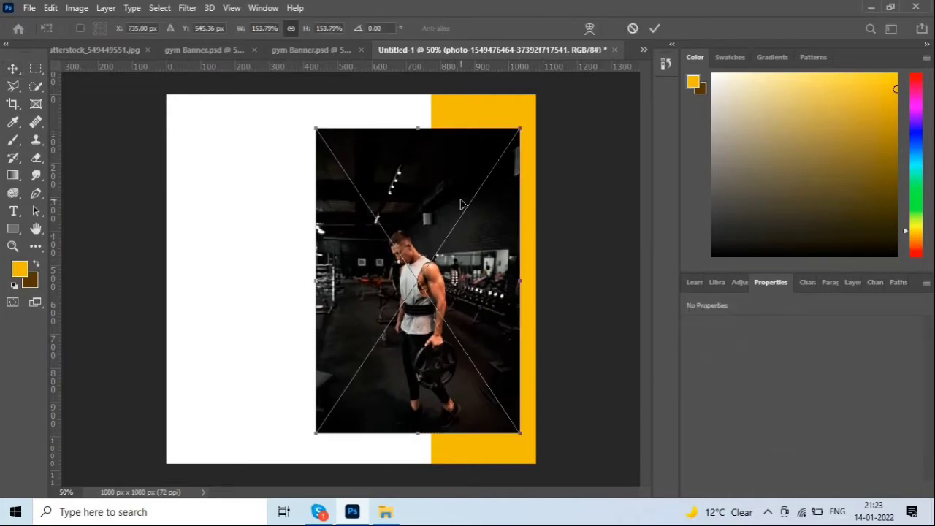
key(Return)
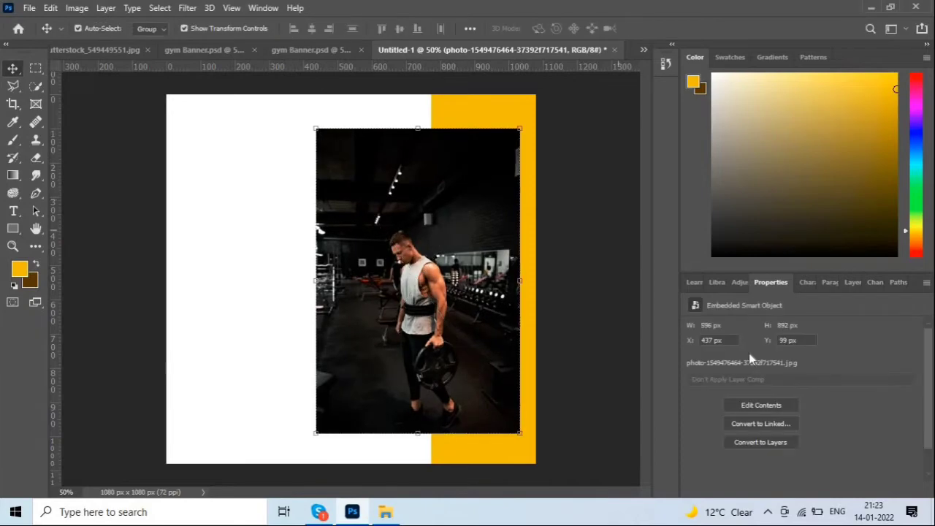
click(828, 285)
click(837, 283)
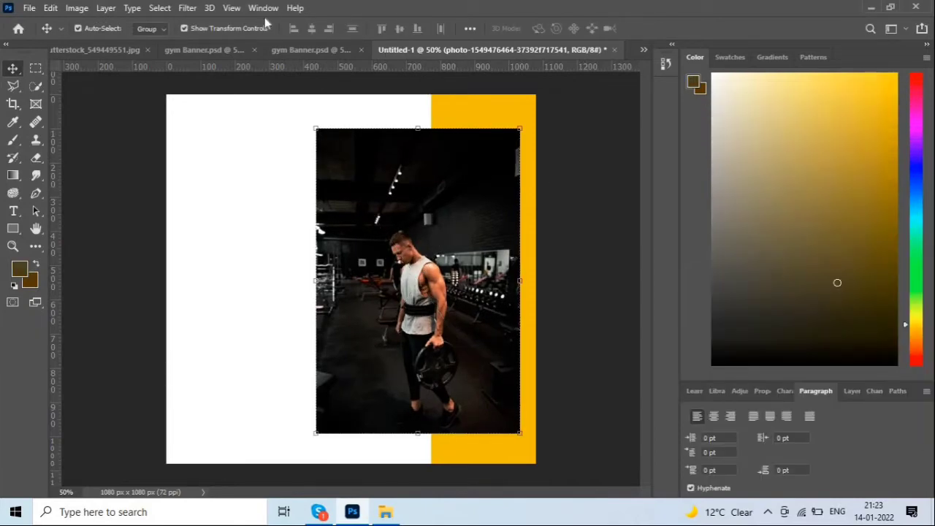
Show the Layers panel and toggle the photo layer's visibility to check Rectangle 2 beneath.
key(F7)
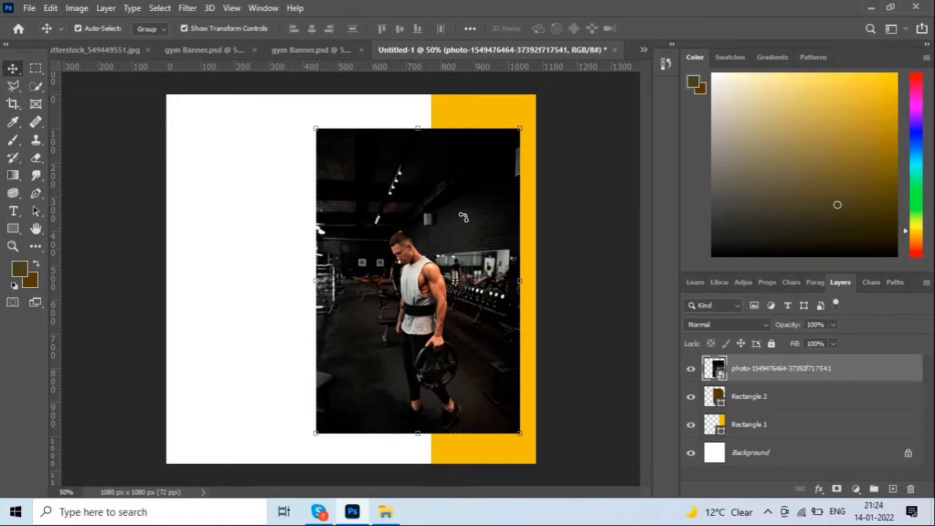
click(263, 8)
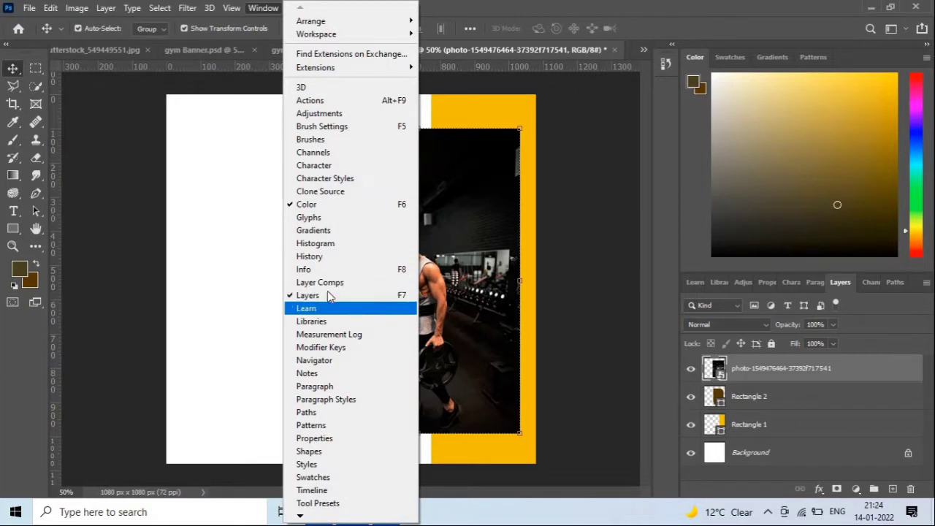
click(772, 371)
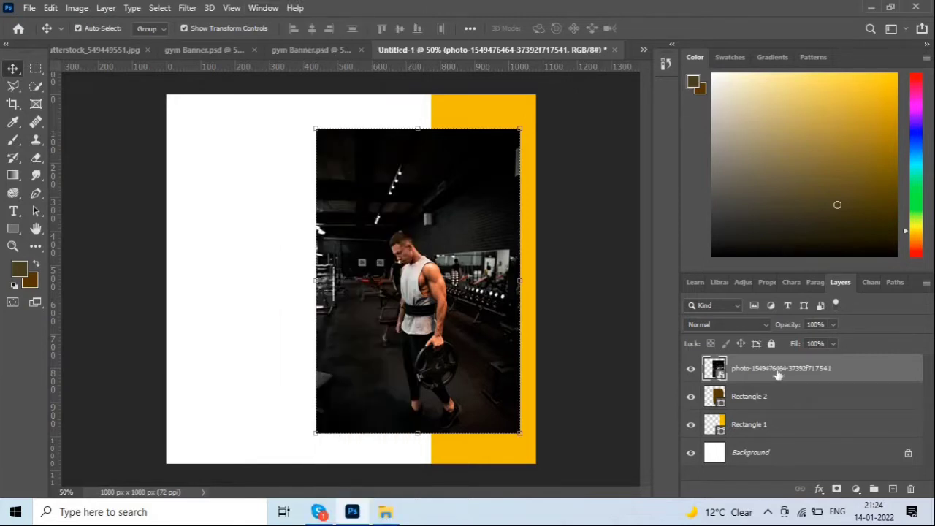
click(707, 391)
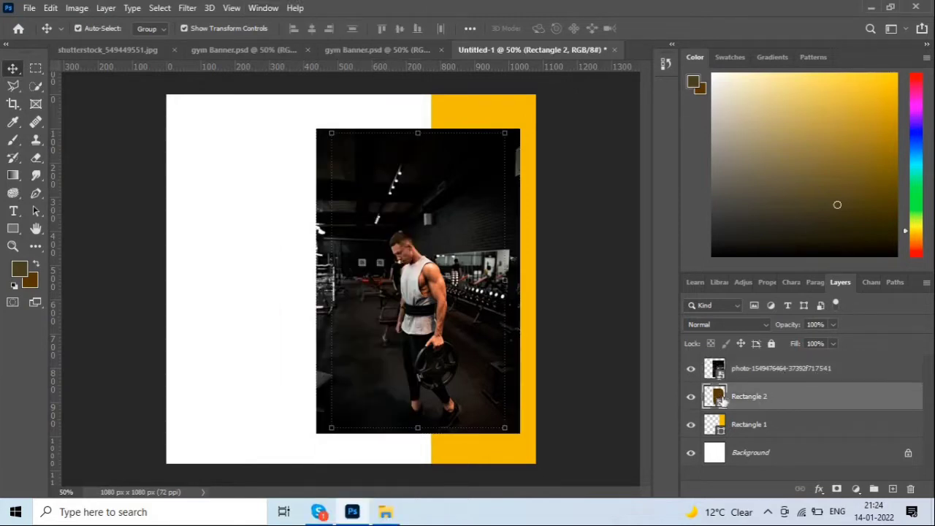
click(691, 369)
click(691, 369)
click(691, 370)
click(728, 371)
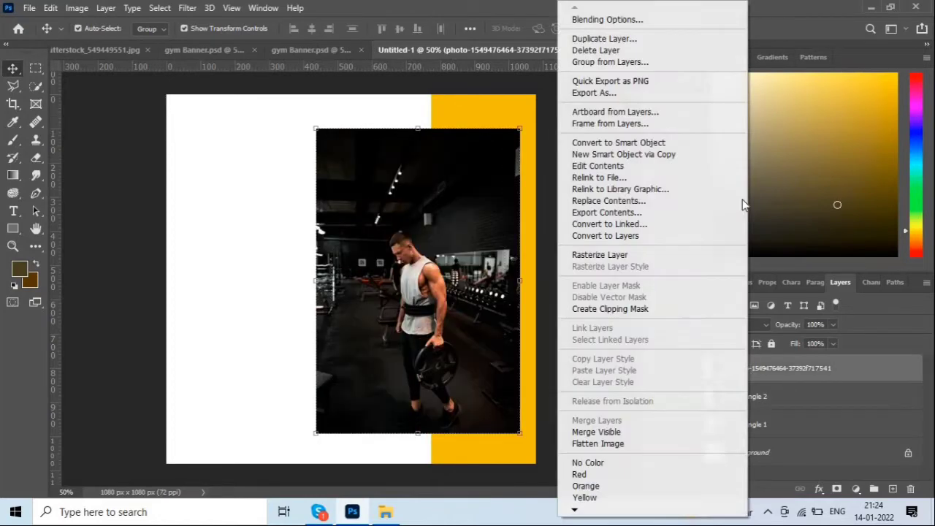
Create a clipping mask so the gym photo appears only inside Rectangle 2.
right_click(728, 371)
click(622, 308)
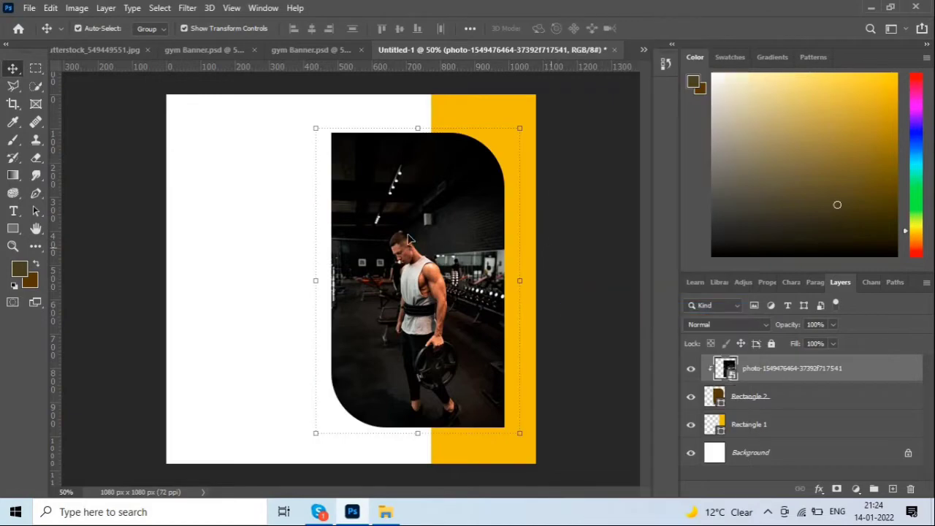
click(597, 232)
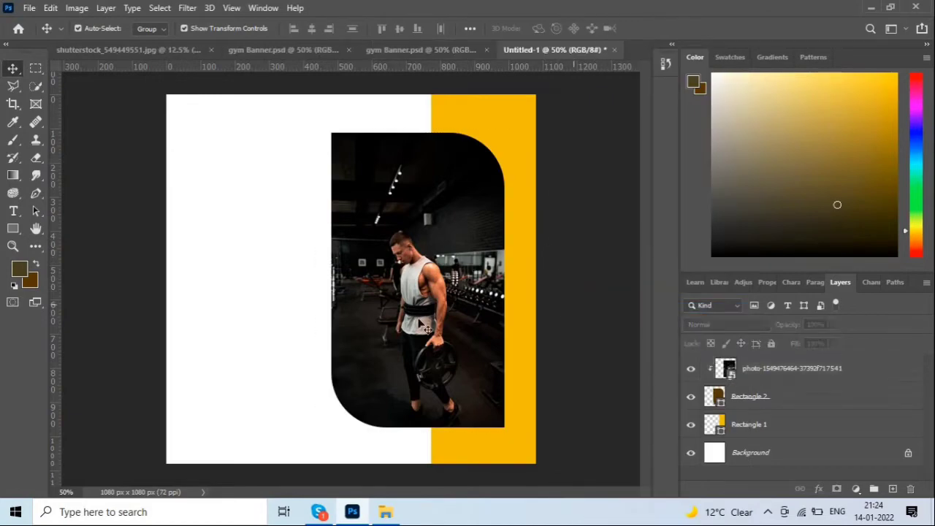
click(479, 267)
click(576, 314)
Compare Untitled-1 against the finished gym Banner design.
click(413, 50)
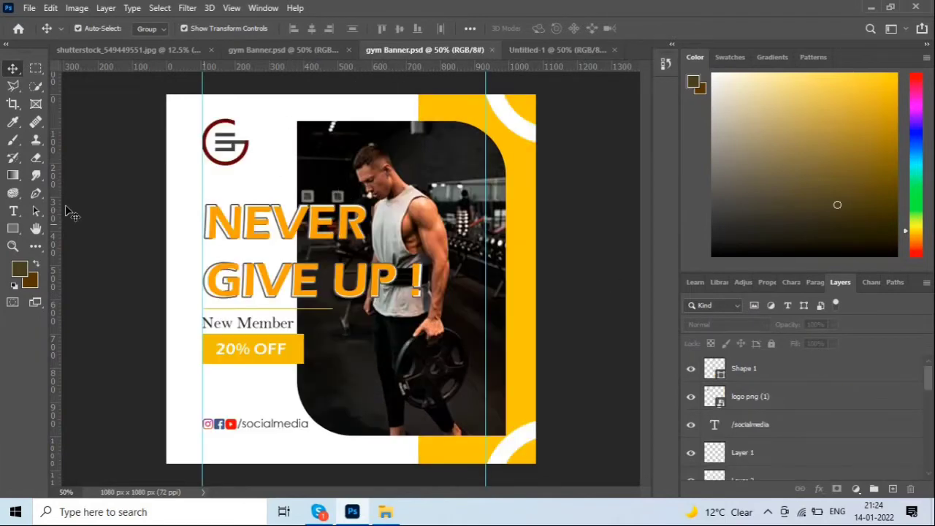
click(534, 49)
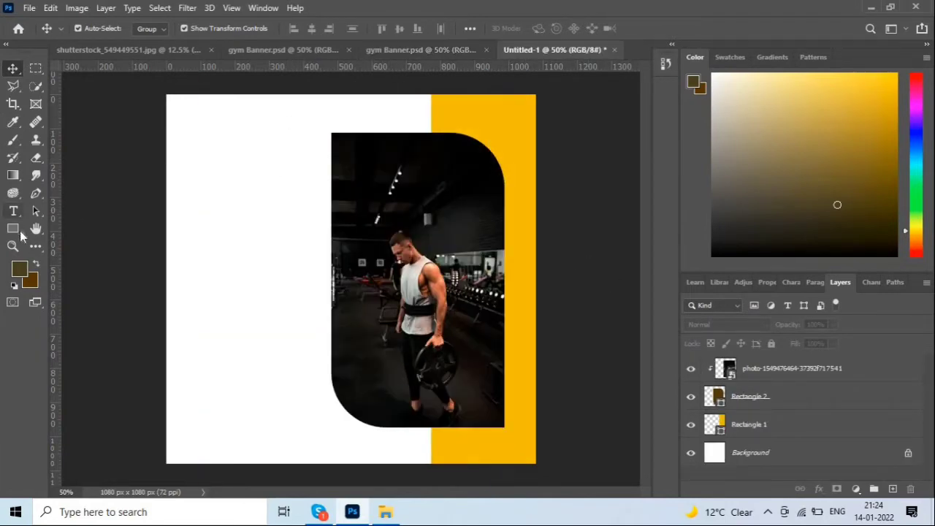
click(427, 50)
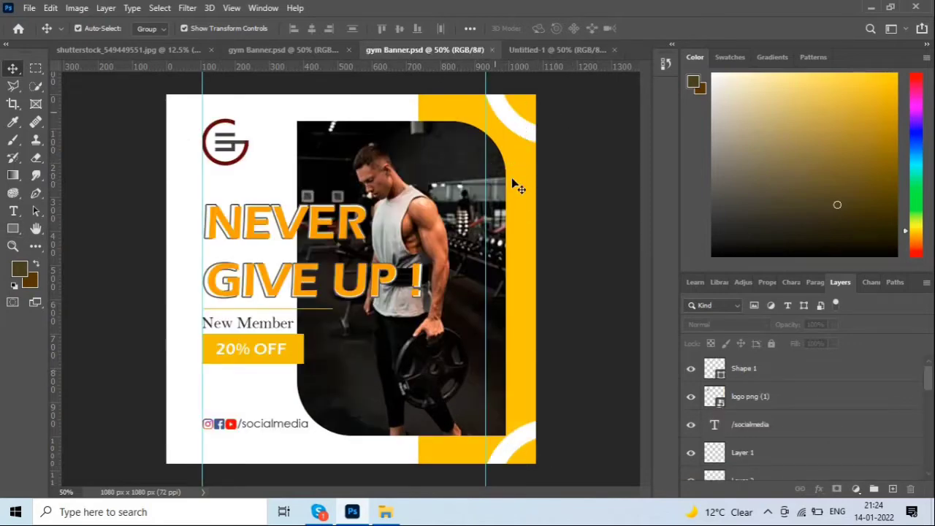
click(562, 49)
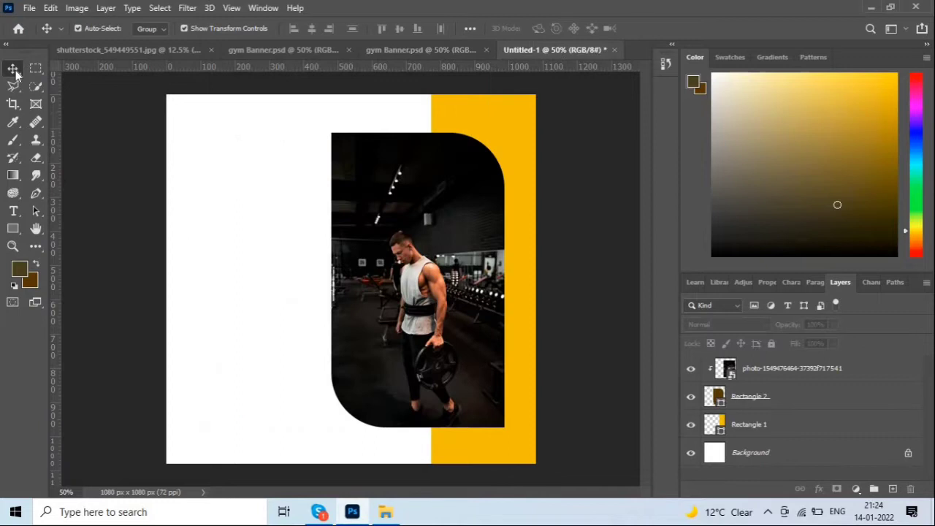
click(14, 229)
Draw a circle at the yellow band's top-right corner and fill it white.
click(70, 254)
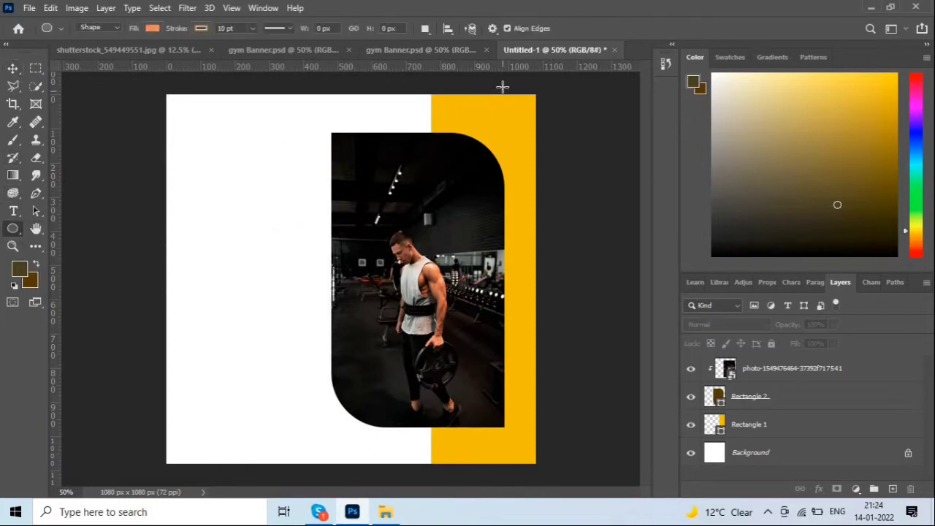
drag(492, 82, 597, 169)
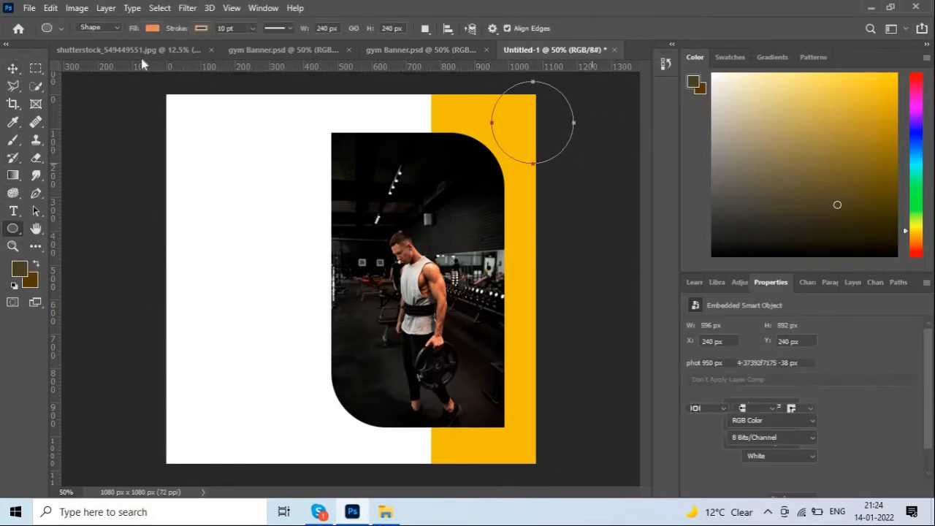
click(13, 68)
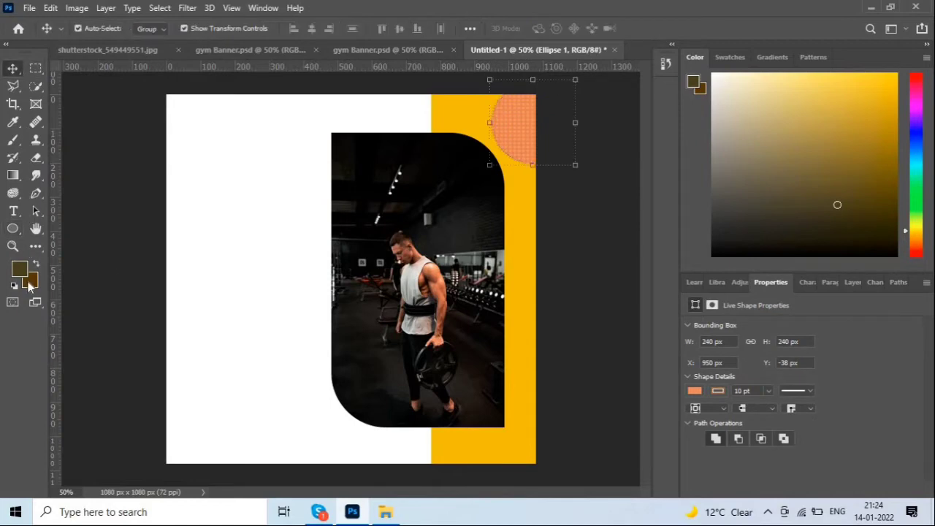
click(29, 282)
click(882, 256)
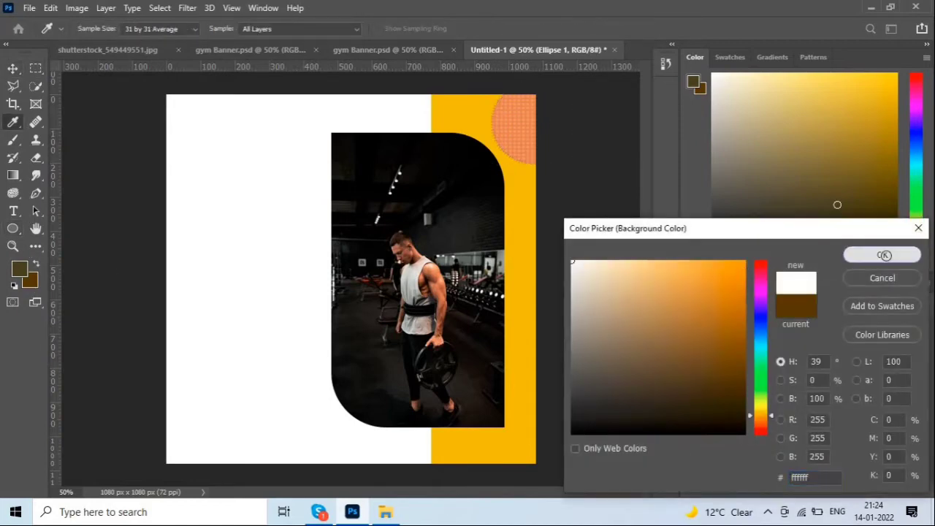
key(v)
key(ctrl+BackSpace)
drag(525, 117, 520, 97)
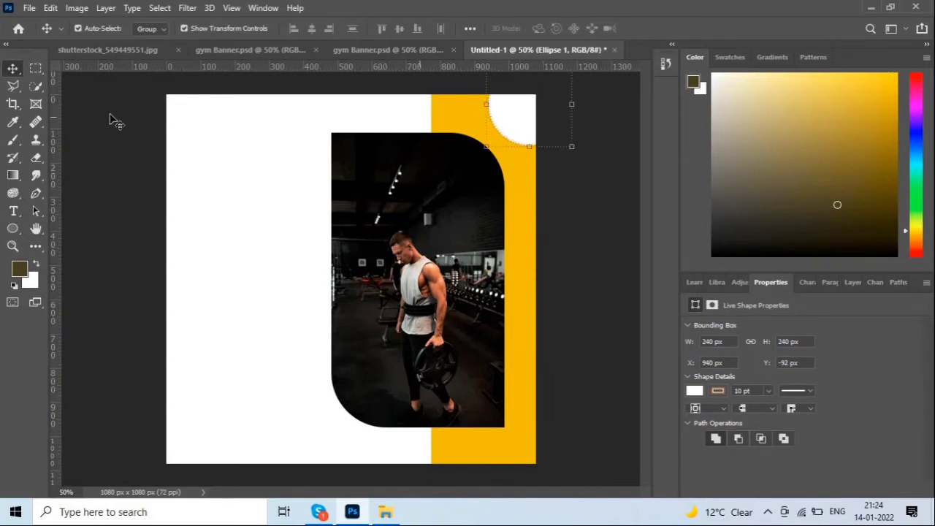
Give the circle a solid white stroke and set its fill to No Color.
click(13, 229)
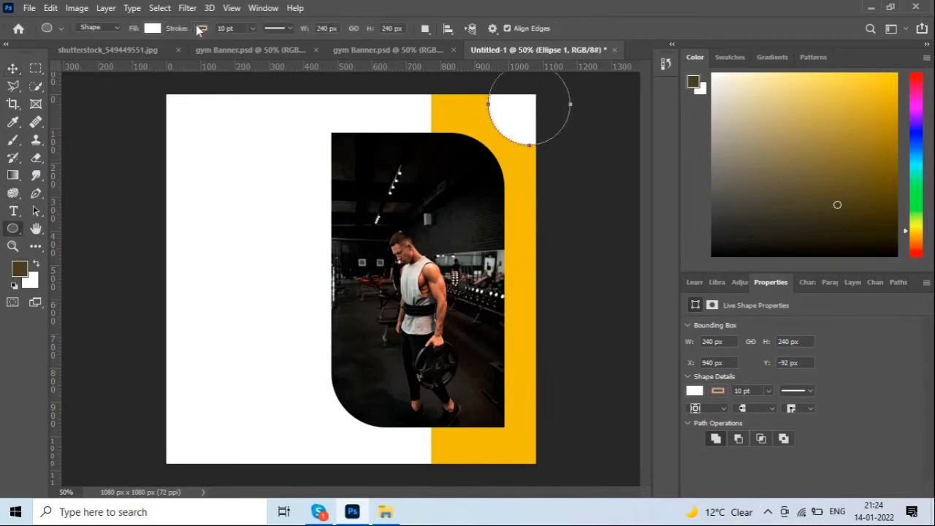
click(201, 28)
click(286, 55)
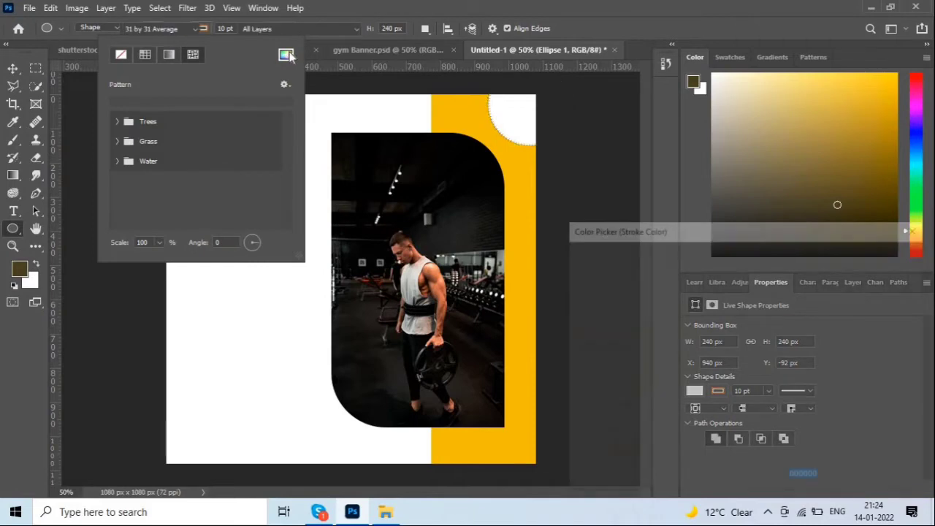
click(573, 262)
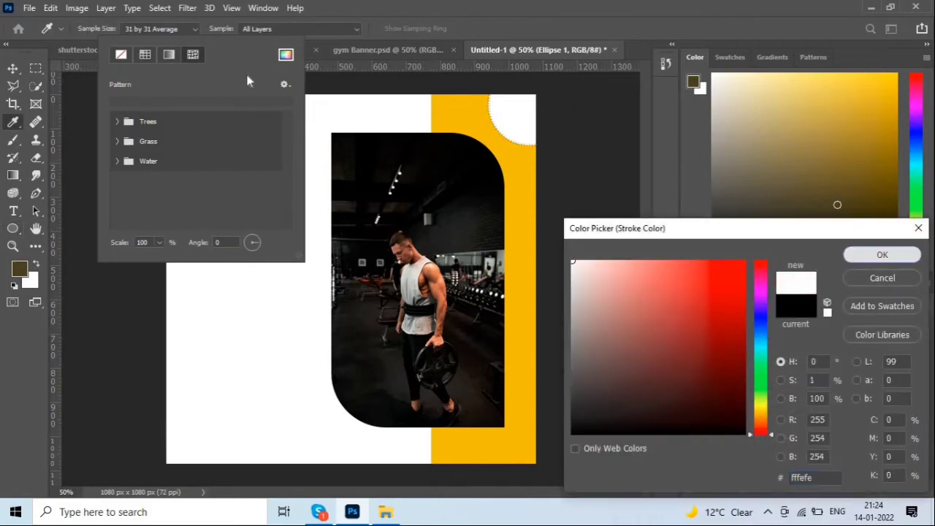
click(880, 255)
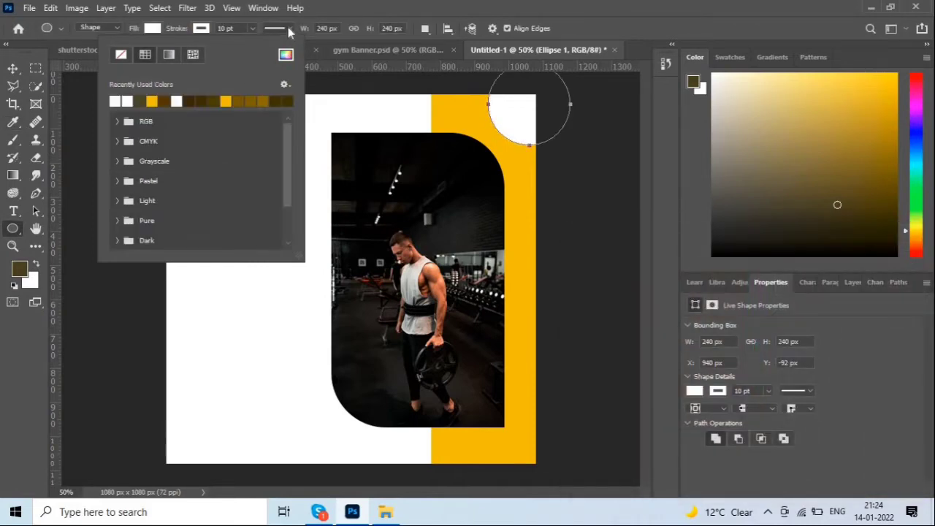
click(252, 31)
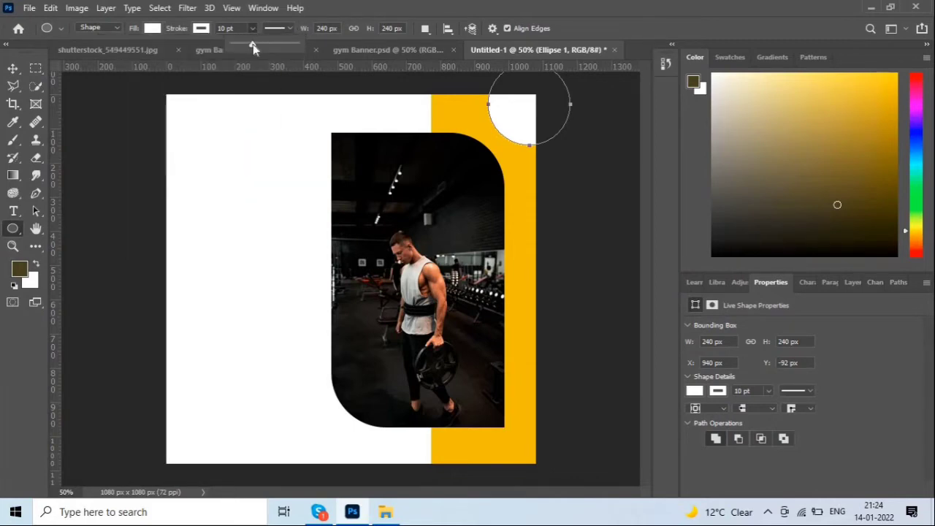
click(152, 28)
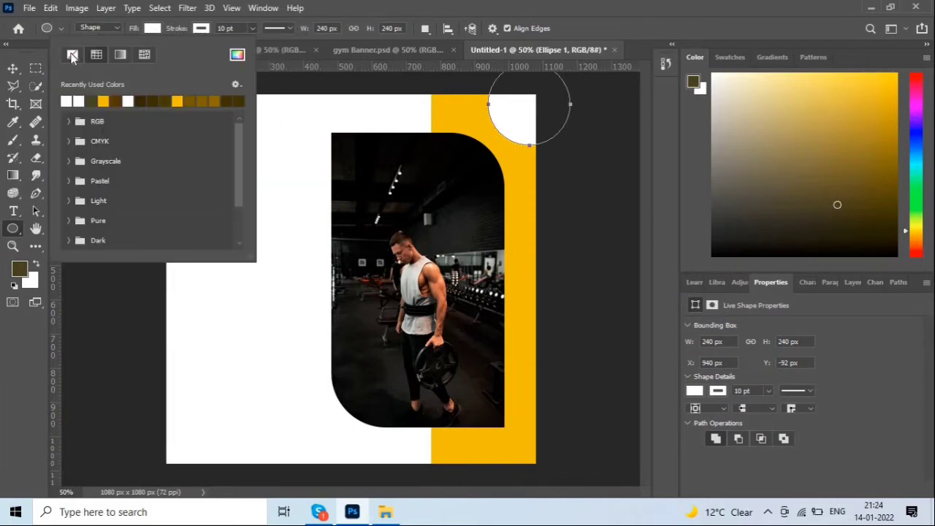
click(72, 57)
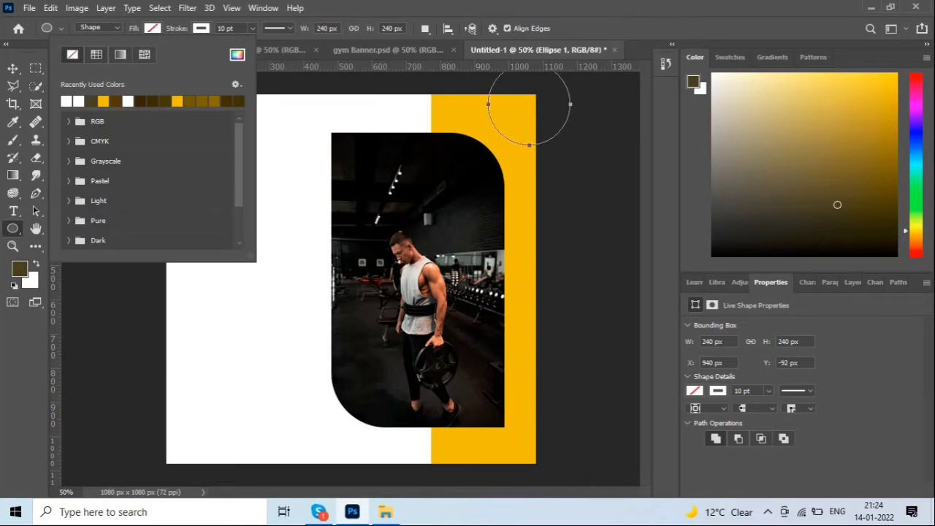
click(288, 29)
click(279, 71)
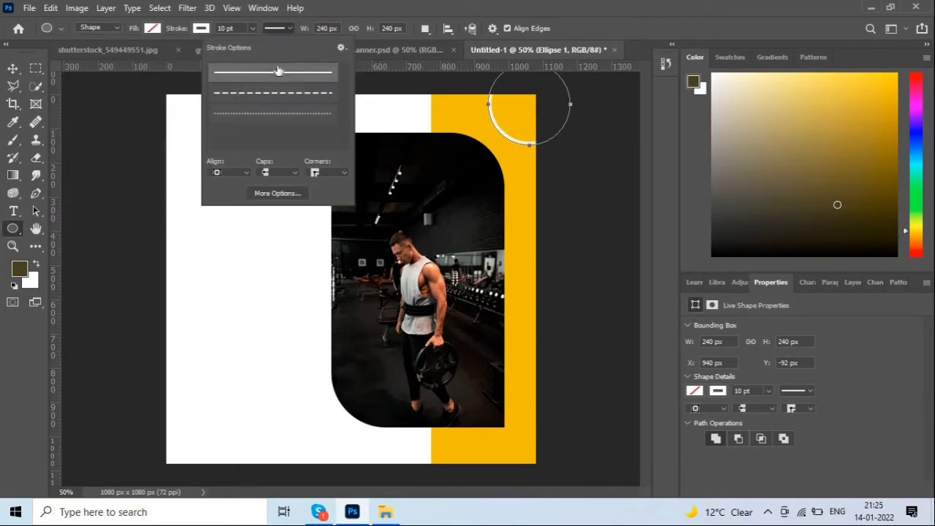
Set the circle's stroke width to 40 pt.
click(253, 27)
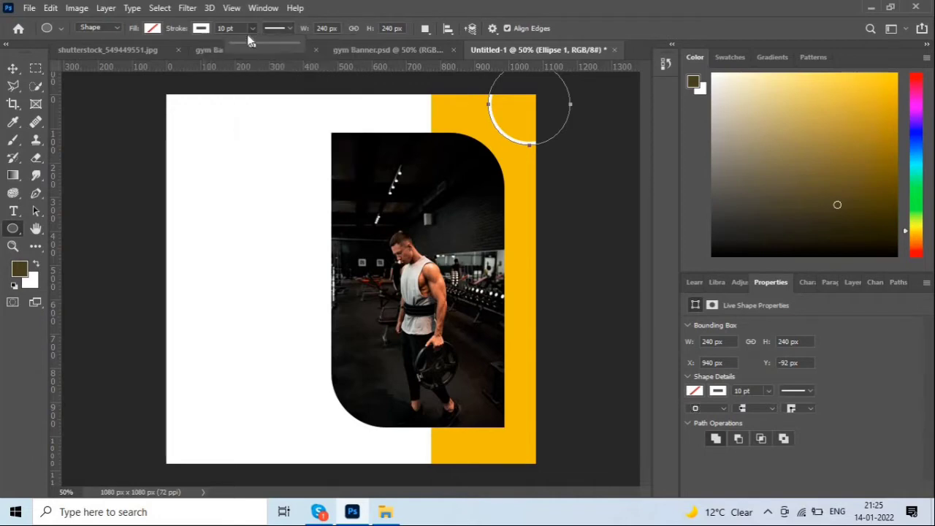
drag(251, 44, 282, 50)
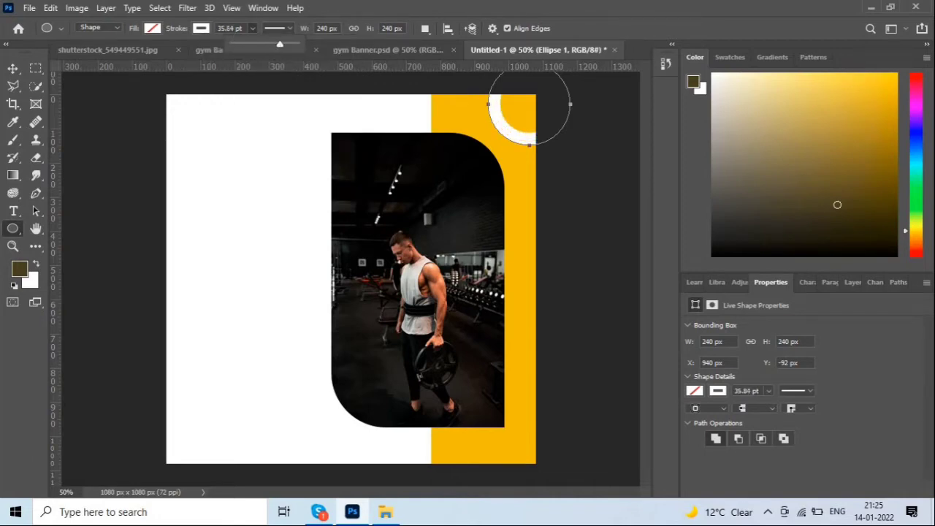
click(220, 28)
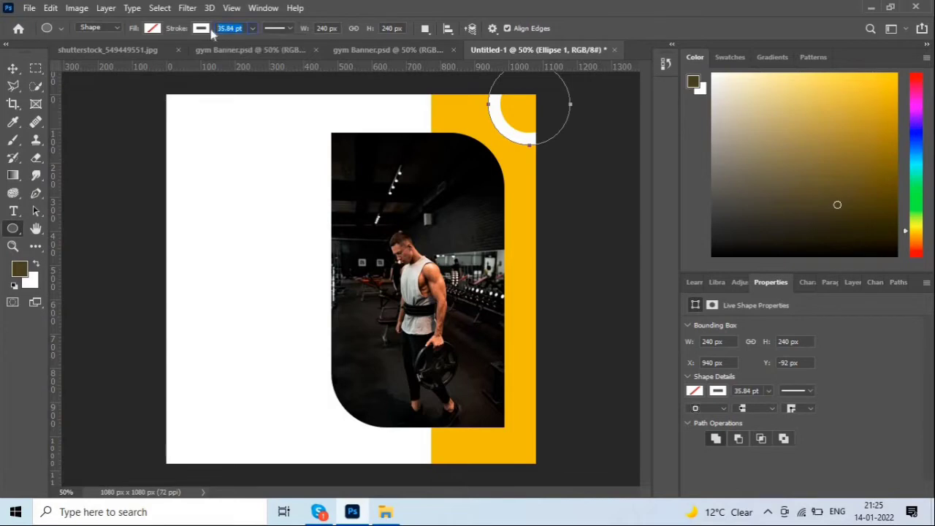
text(40)
key(Return)
click(13, 67)
click(625, 182)
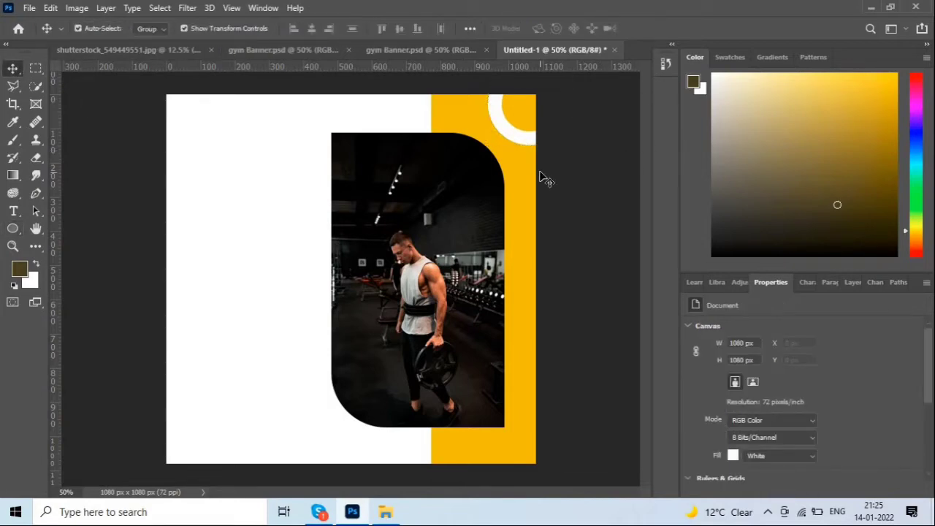
Place a copy of the white ring at the banner's bottom-right corner.
mouse_move(514, 138)
mouse_down()
mouse_move(504, 134)
mouse_move(513, 138)
mouse_up()
drag(535, 299, 529, 494)
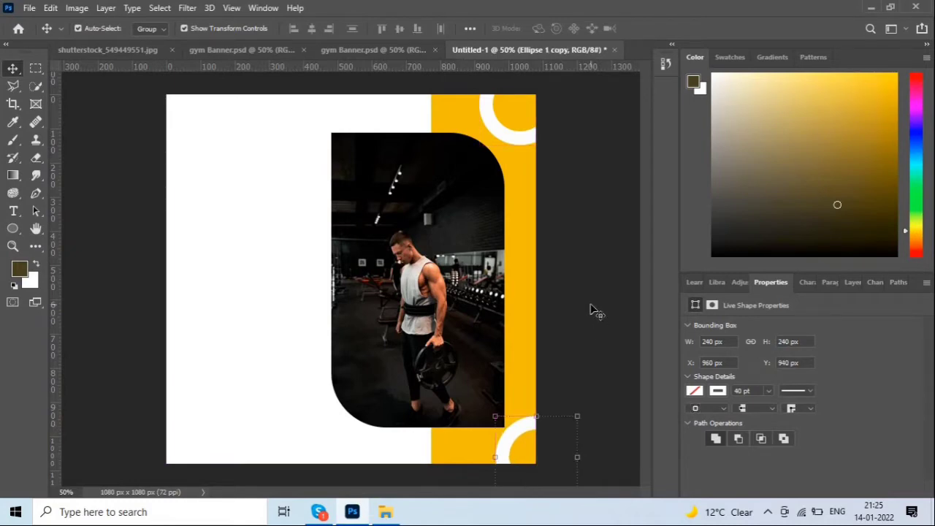
click(592, 312)
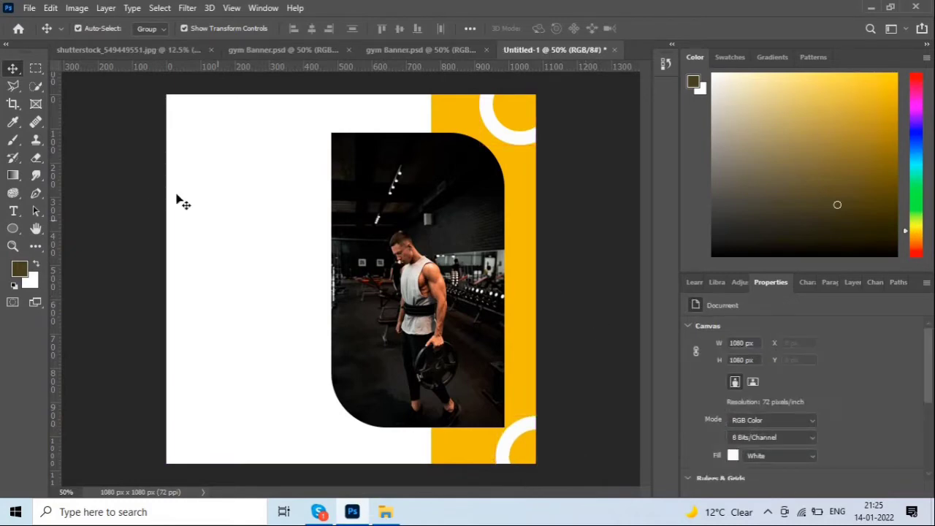
From the Downloads folder, drag the logo png (1) file onto the banner.
click(385, 511)
scroll(334, 292, down, 1)
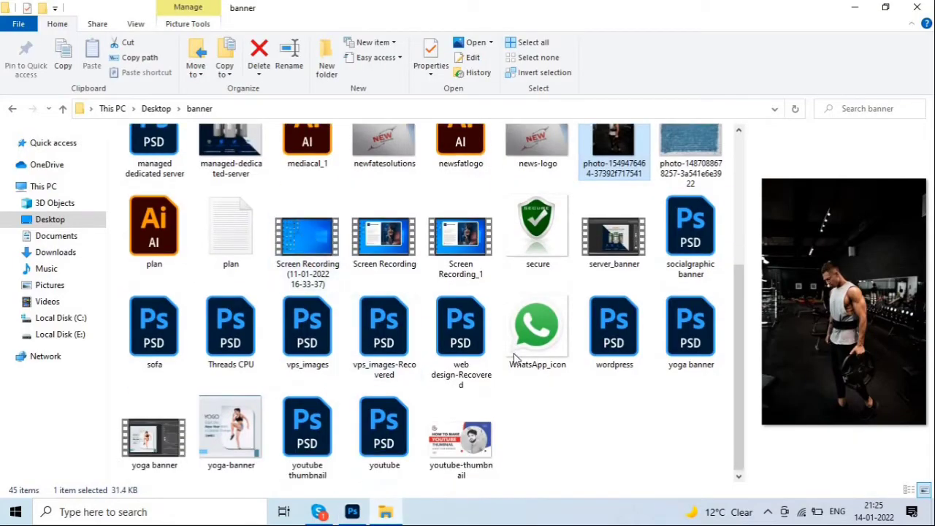
scroll(526, 343, up, 3)
click(56, 252)
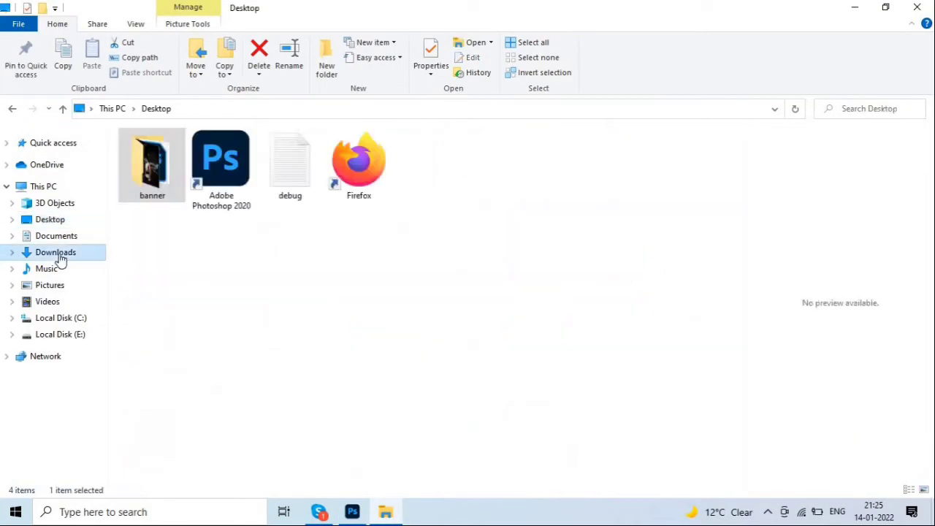
drag(316, 489, 291, 255)
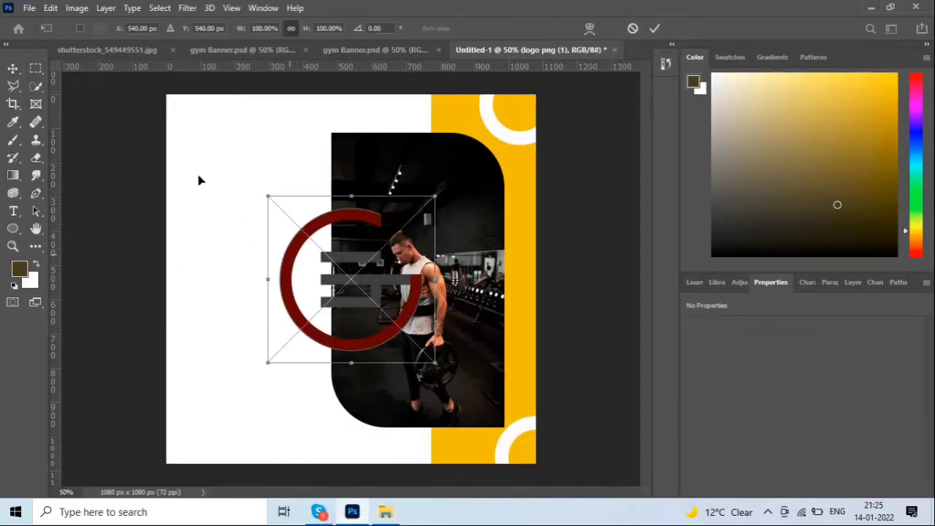
Scale the logo down to about 124 × 123 px and set it in the top-left corner.
drag(350, 277, 260, 195)
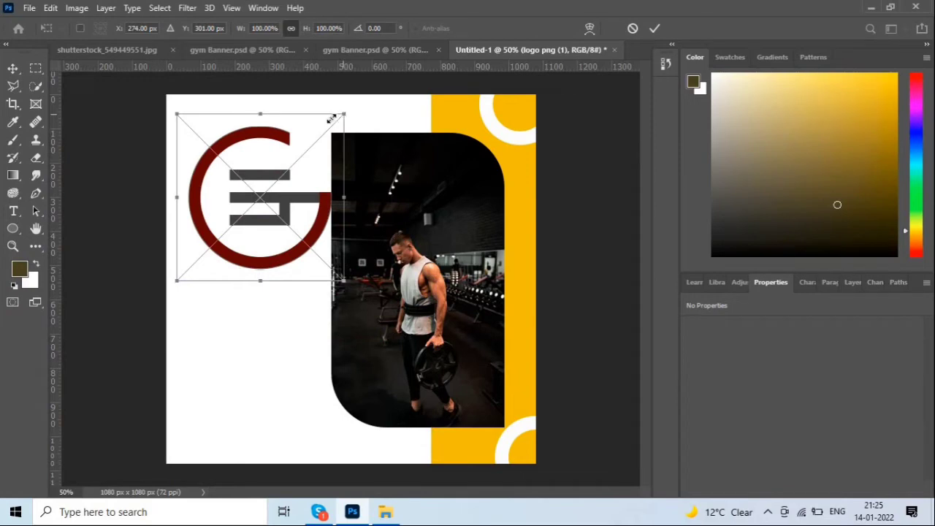
drag(336, 117, 256, 130)
mouse_move(243, 163)
mouse_down()
mouse_move(226, 168)
mouse_move(225, 156)
mouse_up()
key(Return)
click(138, 176)
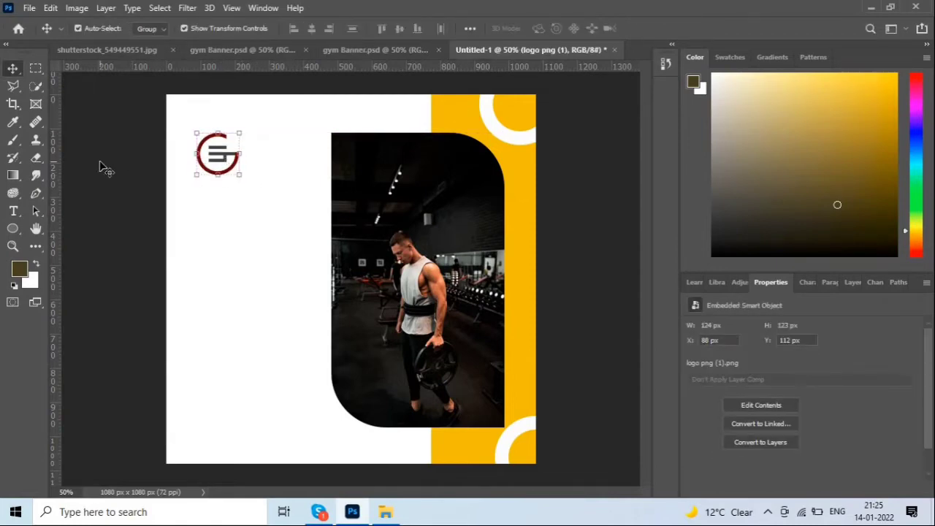
click(106, 168)
click(385, 511)
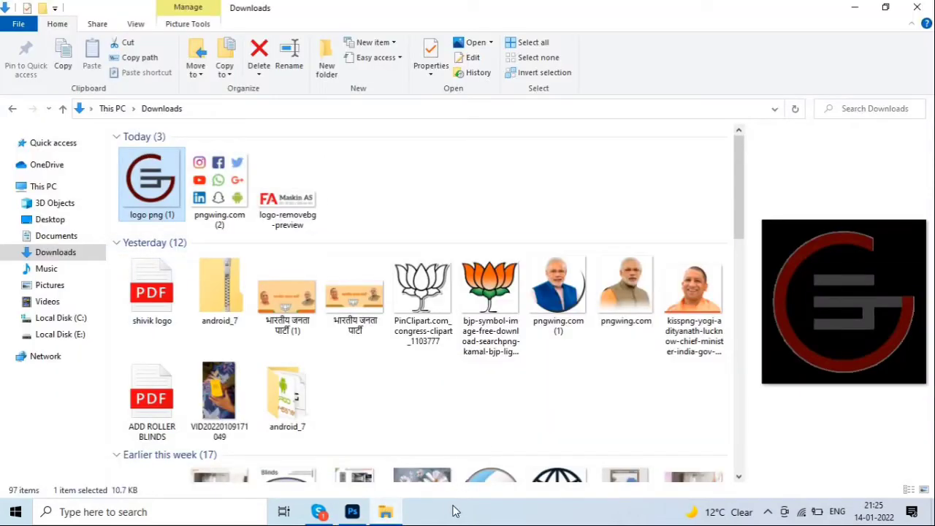
click(387, 513)
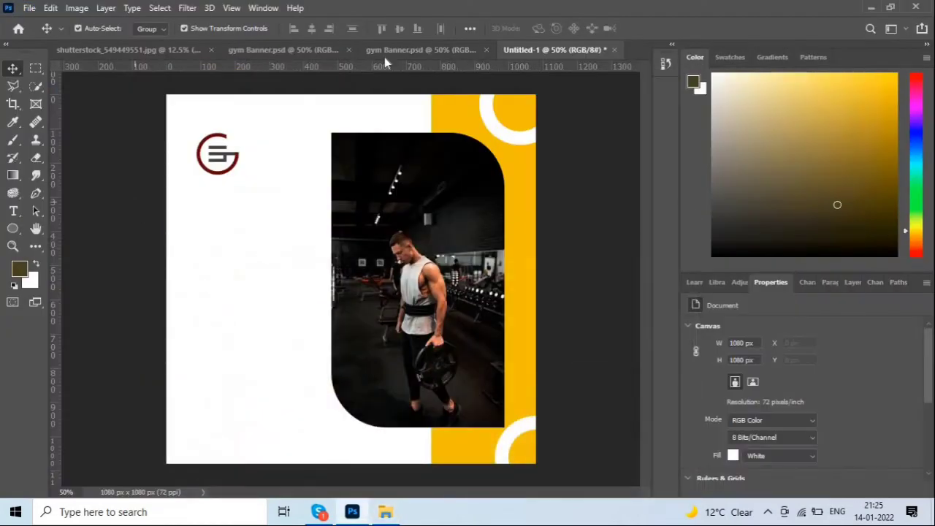
click(435, 46)
click(287, 231)
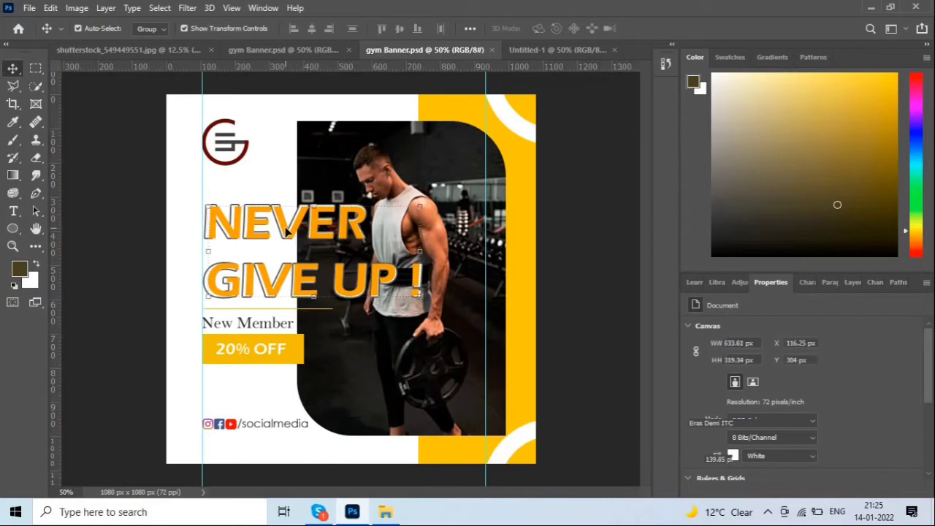
double_click(288, 231)
key(ctrl+c)
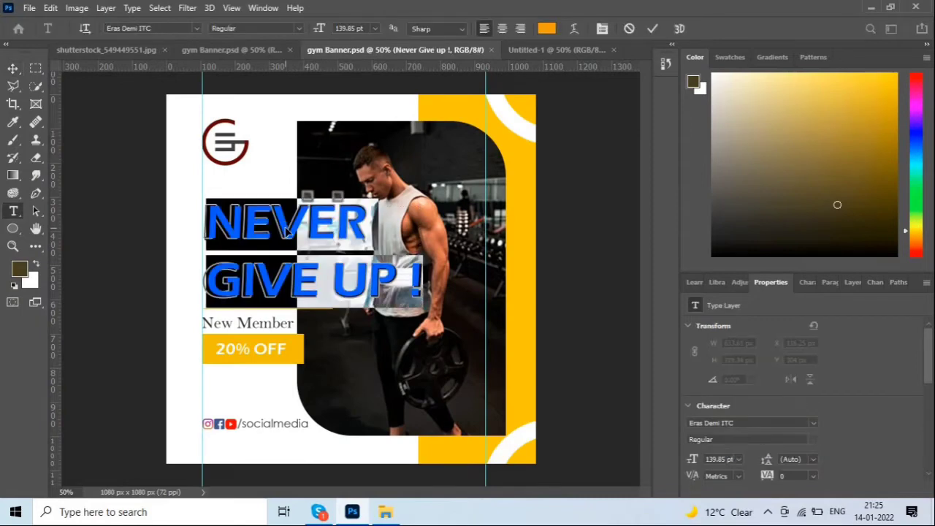
click(13, 68)
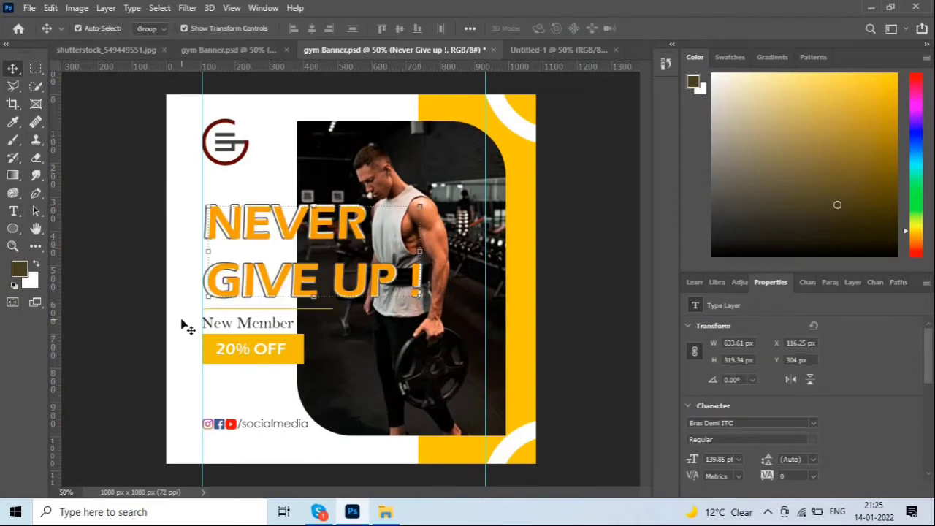
click(559, 49)
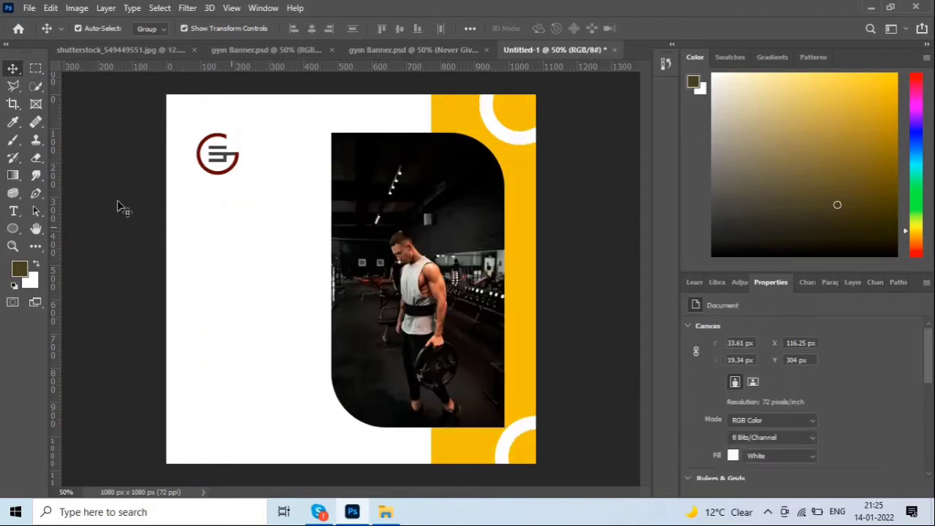
Add a text layer below the logo reading 'NEVER GIVE UP !'.
click(13, 211)
click(206, 217)
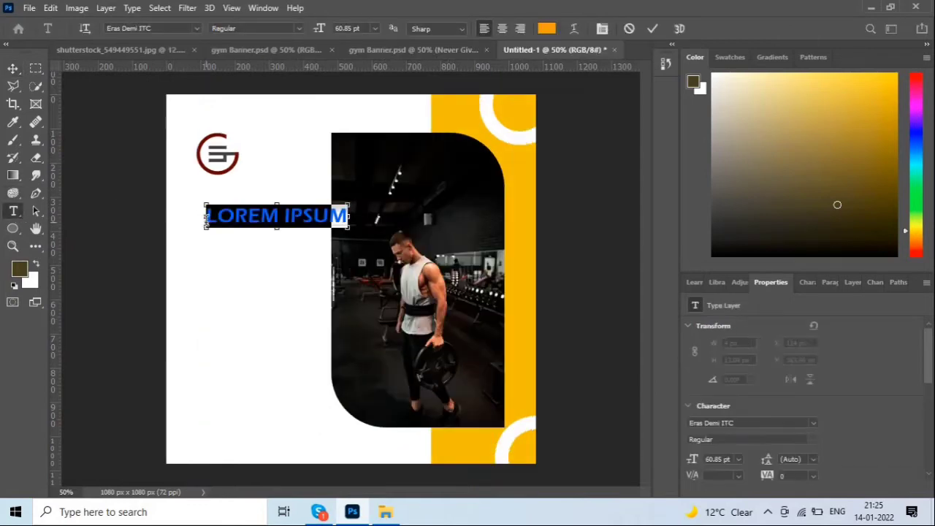
key(ctrl+v)
click(14, 68)
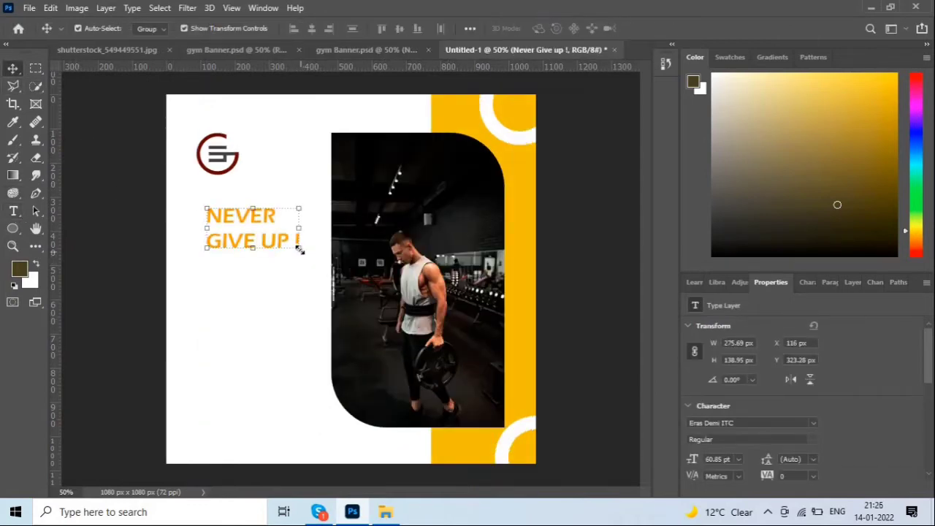
Enlarge the headline to about 124.67 pt and place a vertical guide at its left edge.
drag(299, 248, 332, 279)
drag(358, 223, 385, 209)
mouse_move(320, 230)
mouse_down()
mouse_move(338, 225)
mouse_move(330, 220)
mouse_move(335, 231)
mouse_up()
key(Return)
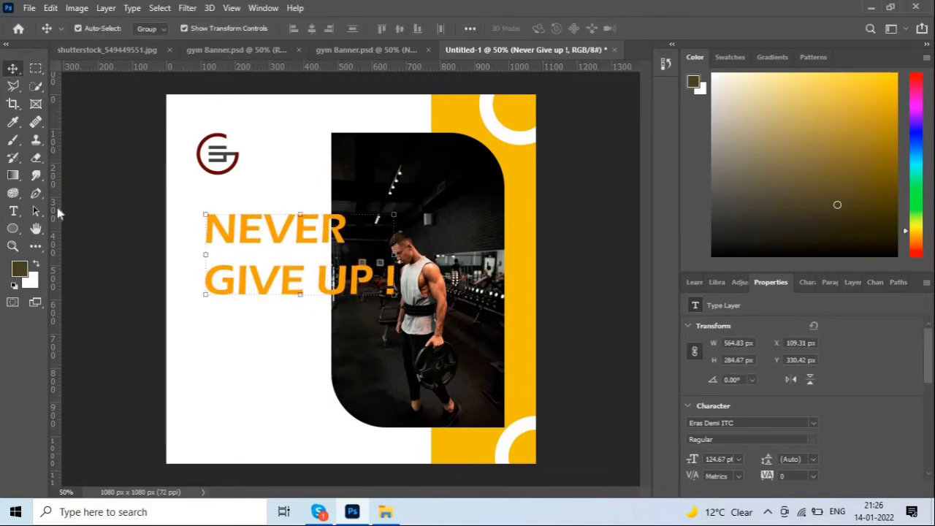
drag(57, 208, 201, 220)
click(215, 163)
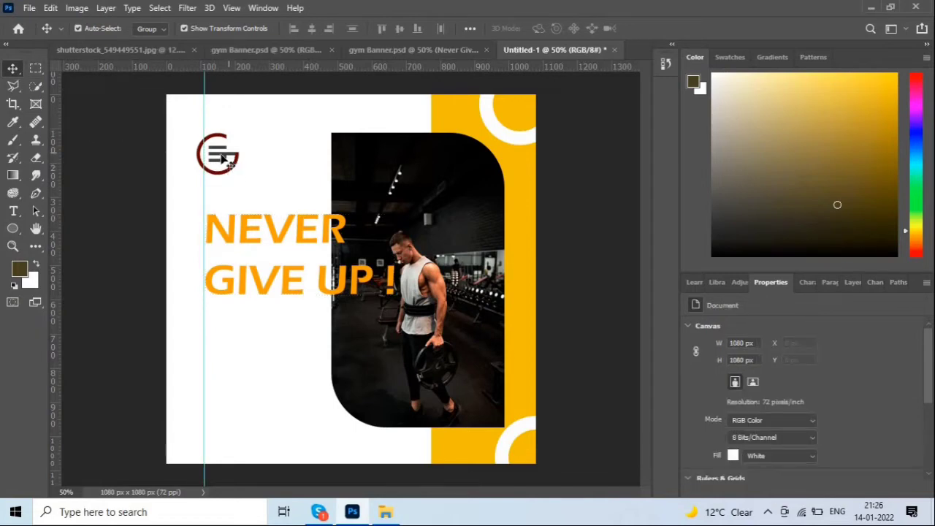
Snap the logo and the NEVER GIVE UP ! headline onto the left guide.
drag(235, 175, 244, 165)
click(100, 156)
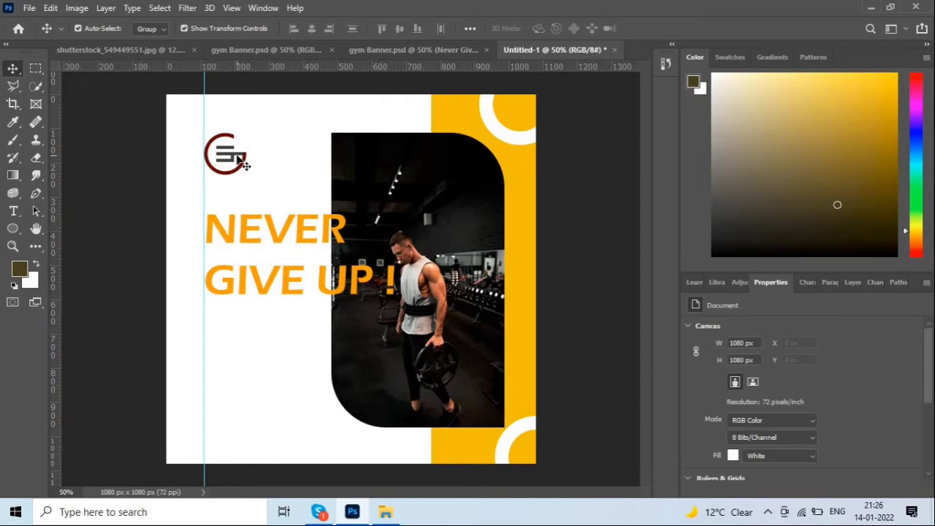
drag(244, 235, 237, 235)
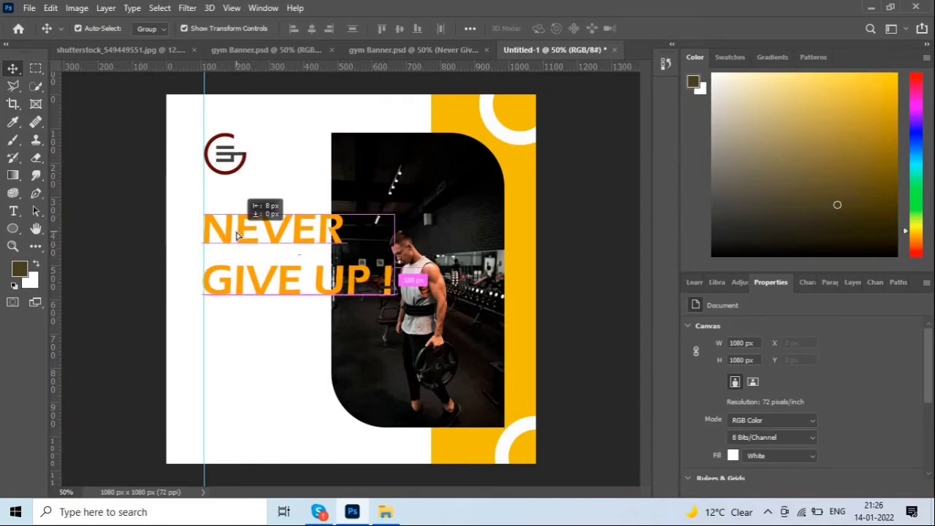
click(609, 200)
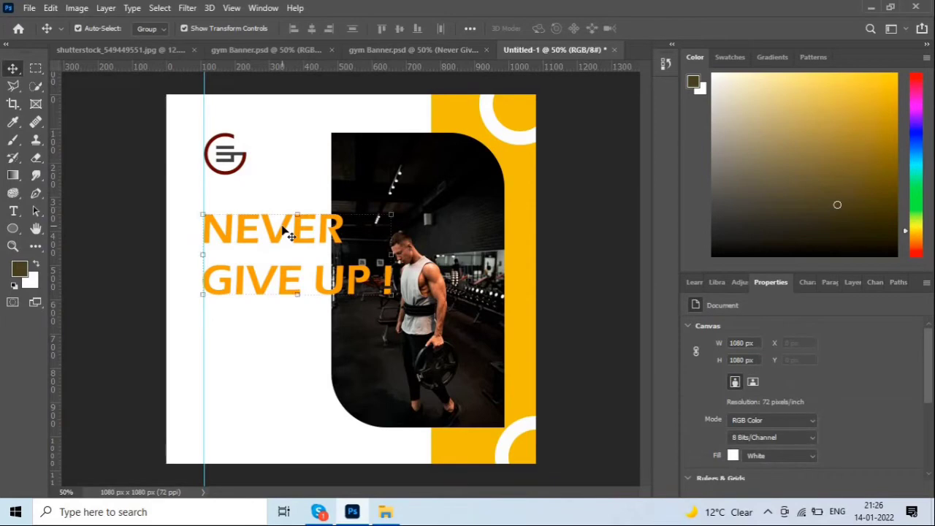
click(290, 233)
Compare the headline's font against the gym Banner.psd reference and show the Layers panel.
click(386, 56)
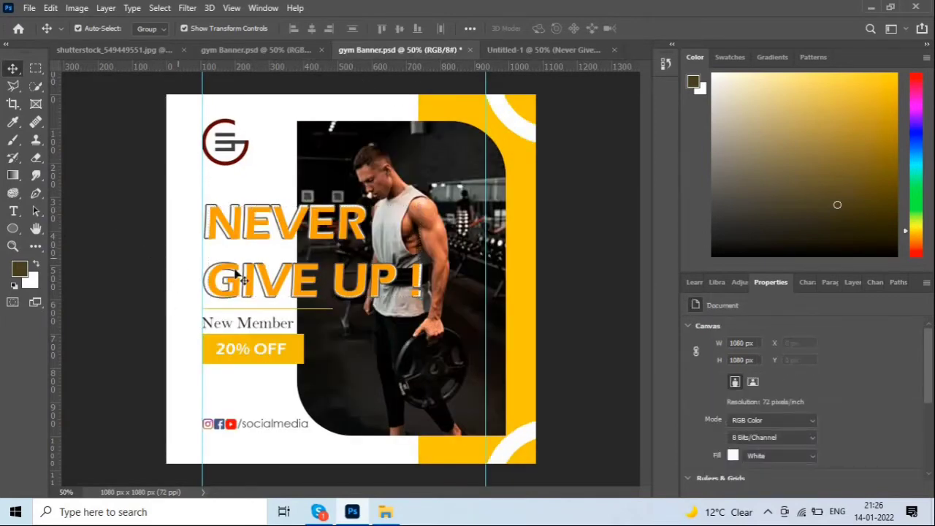
click(554, 51)
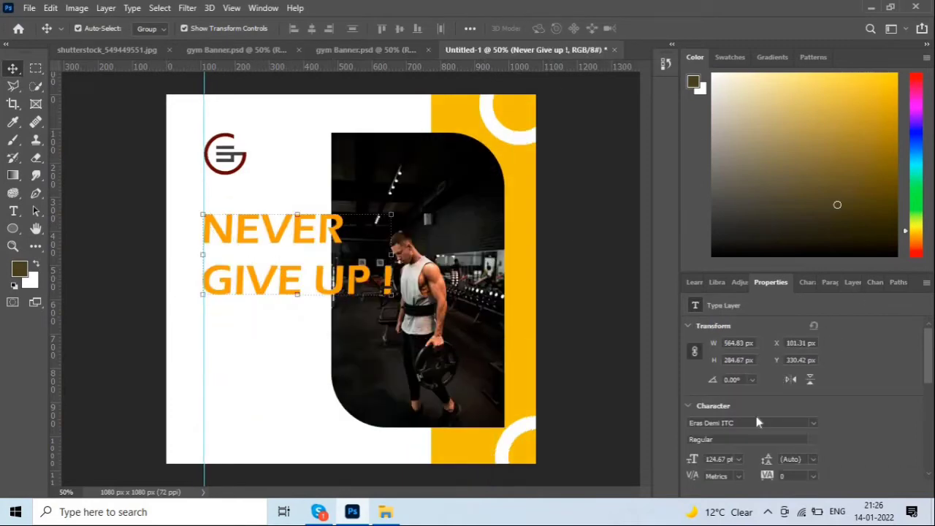
scroll(756, 422, down, 1)
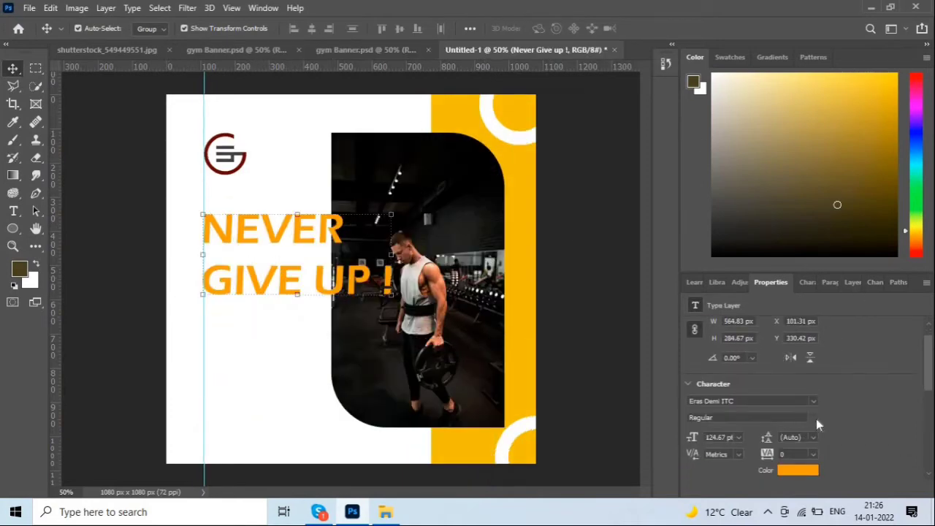
click(748, 401)
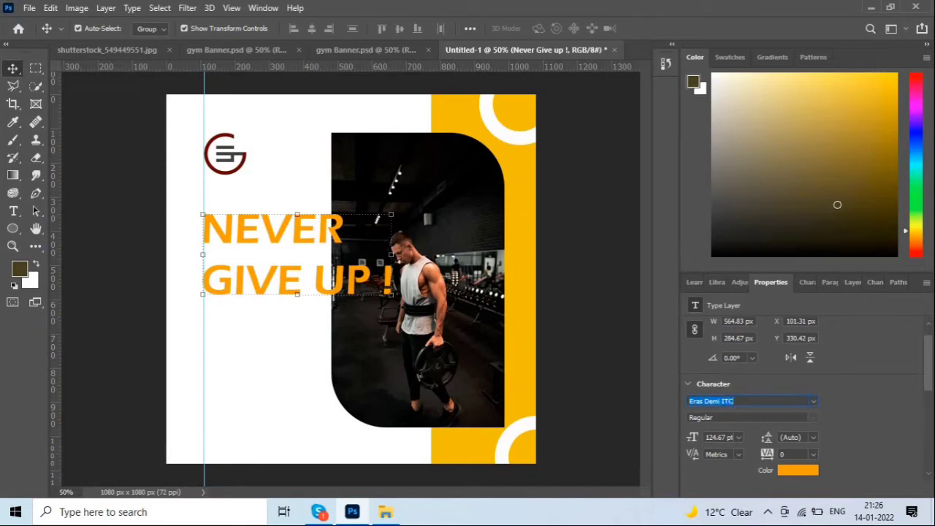
click(304, 264)
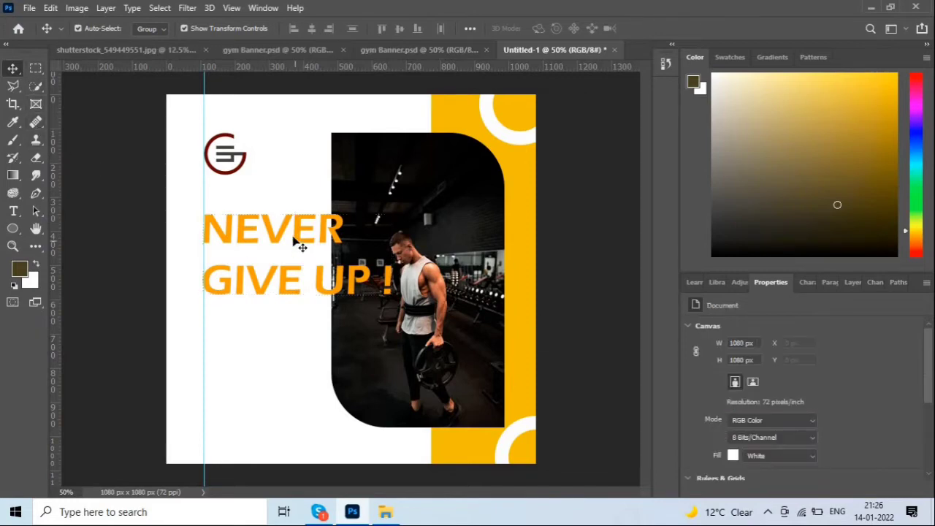
click(295, 237)
click(851, 283)
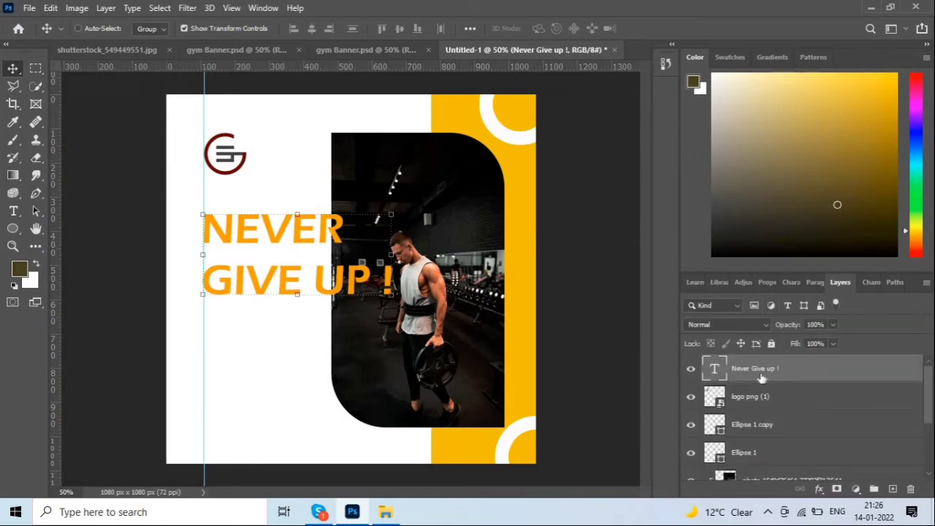
Duplicate the headline text layer and place the copy beneath the orange original.
key(ctrl+j)
key(alt+bracketleft)
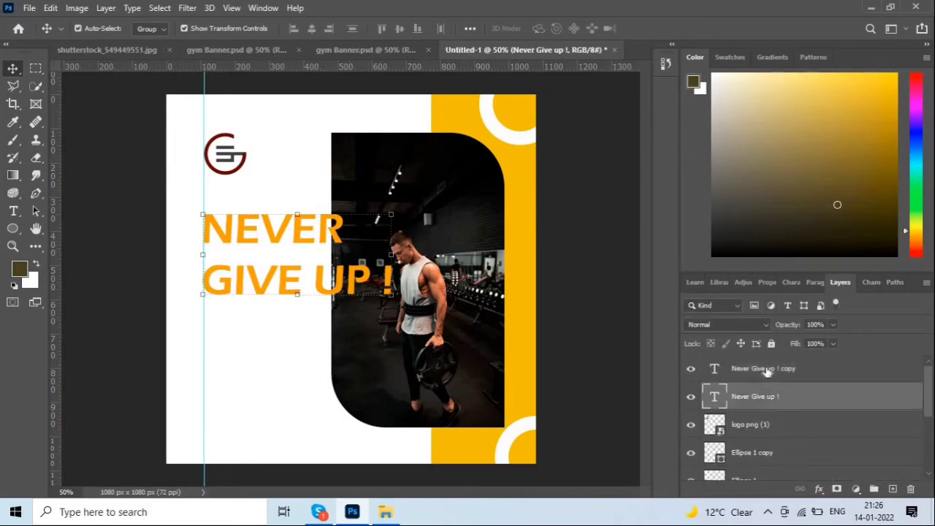
drag(787, 402, 788, 406)
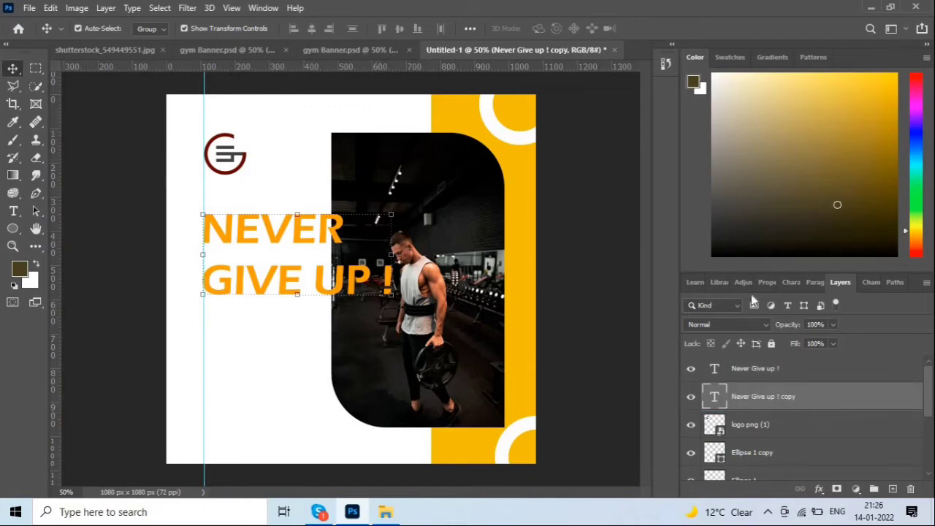
Make the headline copy 140 pt white text, slightly offset from the original.
click(791, 283)
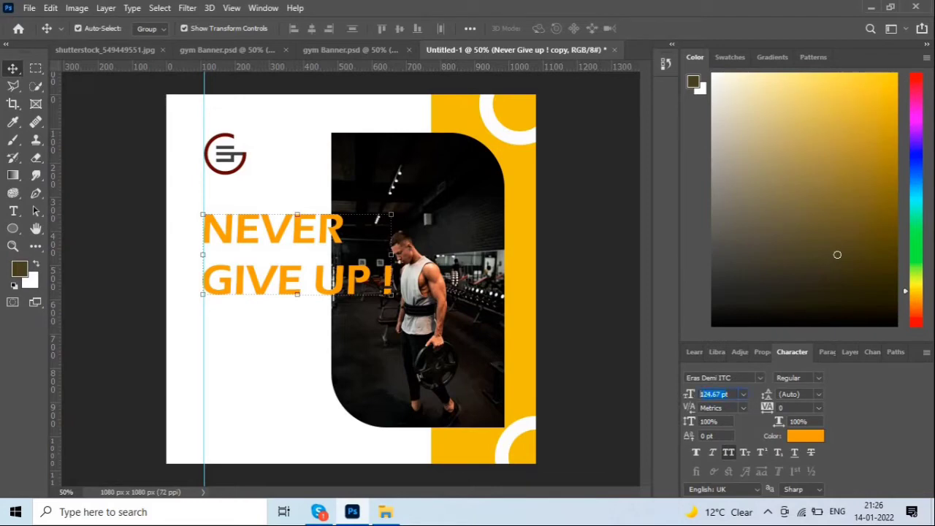
click(690, 395)
text(140)
key(Return)
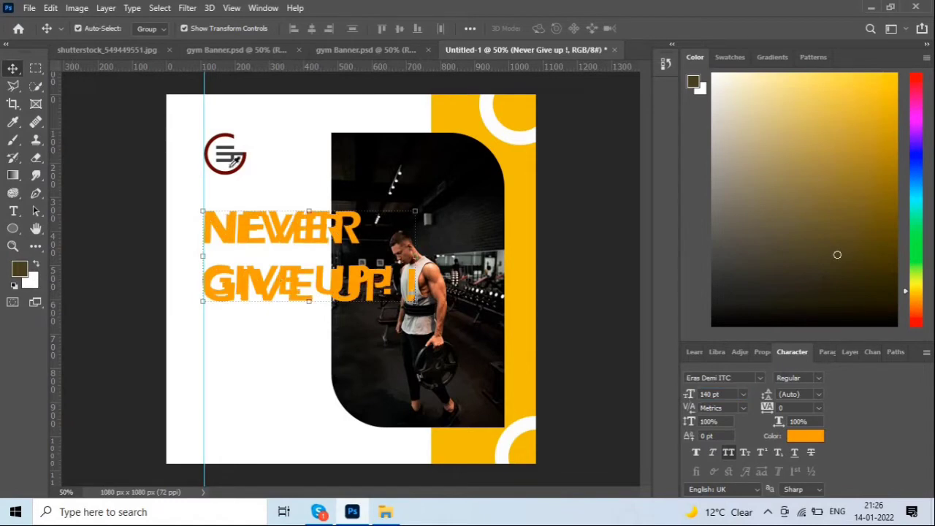
click(872, 251)
key(ctrl+BackSpace)
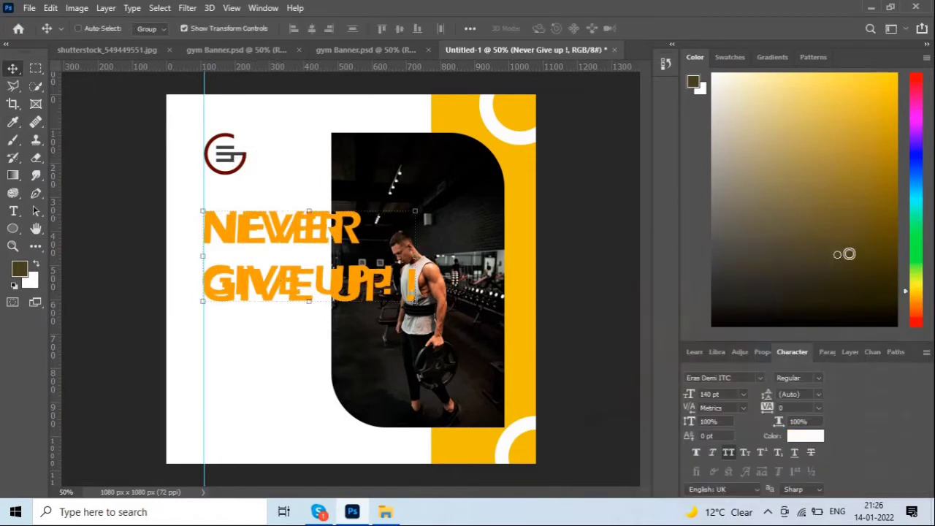
key(Left)
key(Left)
key(Left)
key(Left)
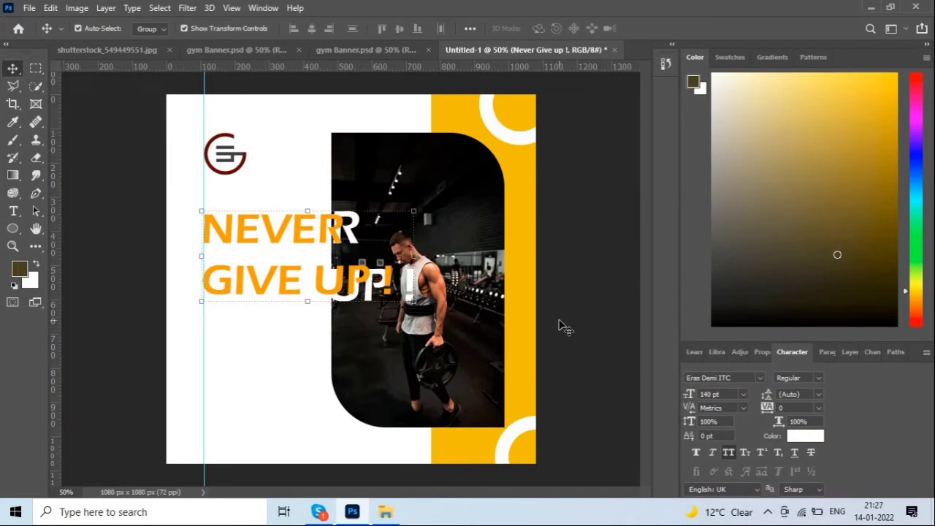
key(Right)
key(Right)
key(Right)
key(Right)
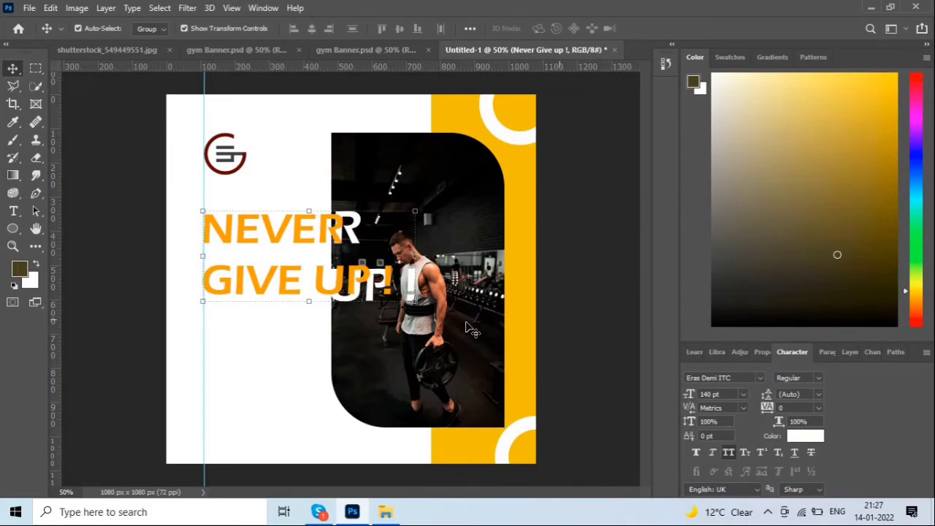
click(847, 352)
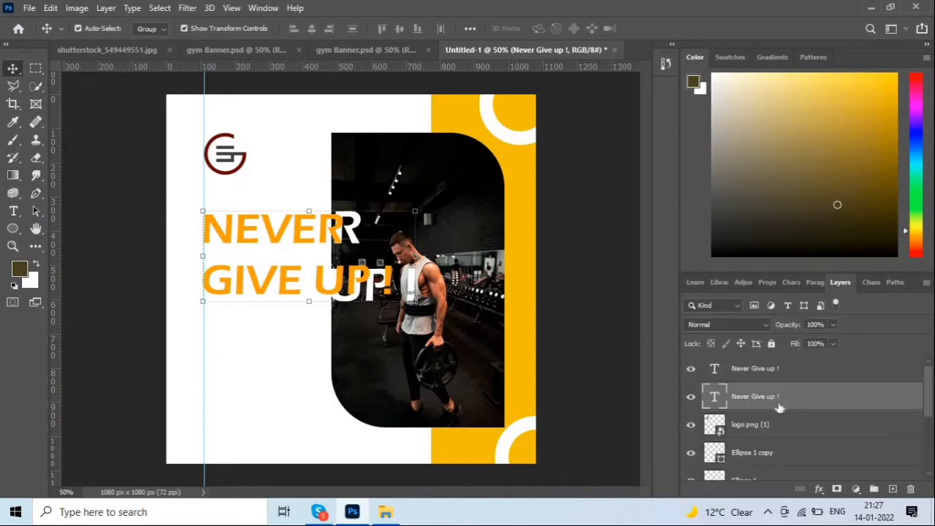
Give the white headline copy a 4 px Outside stroke effect.
click(818, 489)
click(511, 319)
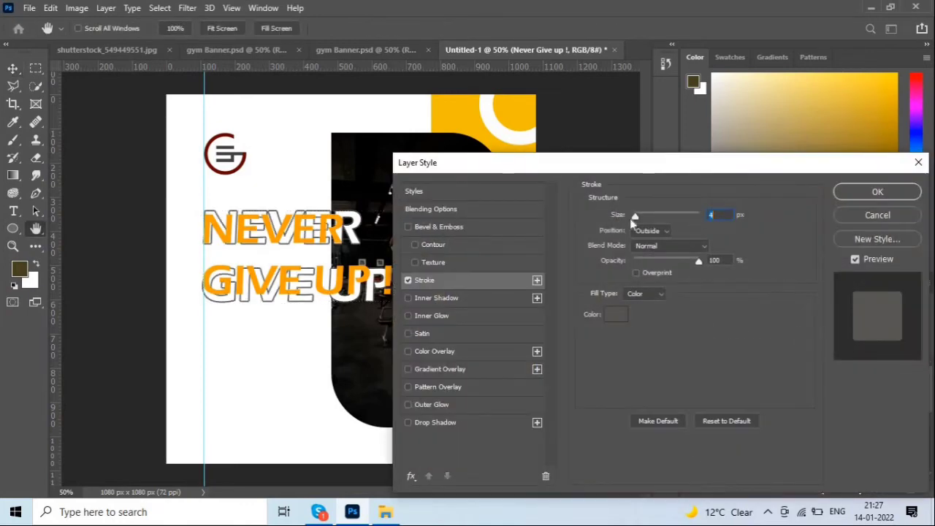
click(879, 192)
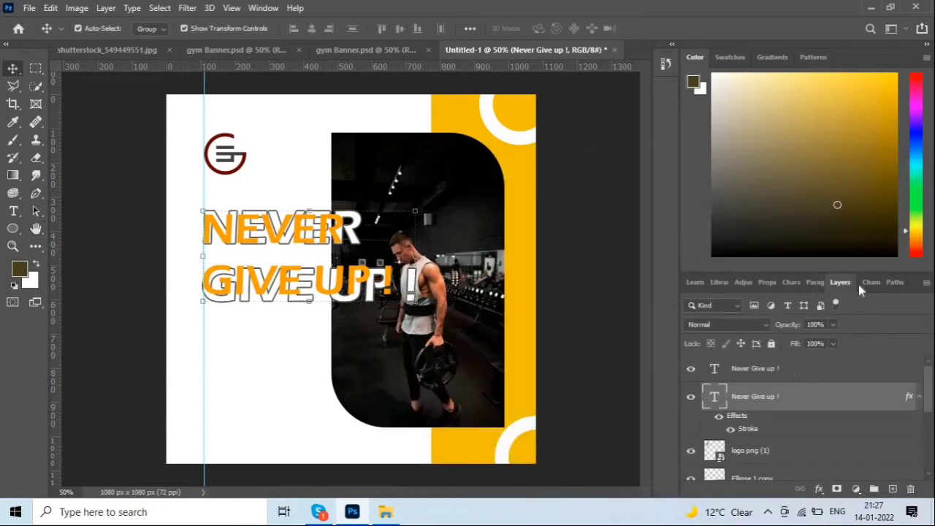
click(793, 282)
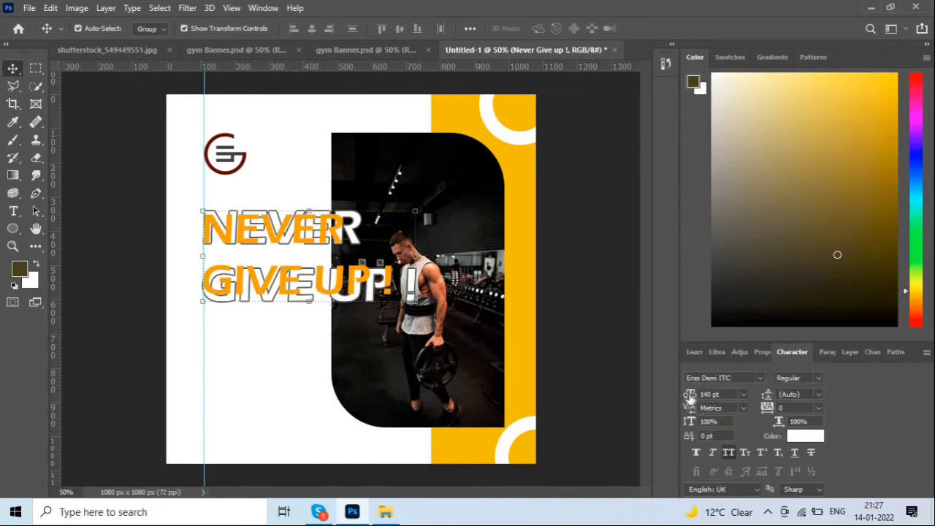
Reduce the white copy's font size to 127 pt.
drag(690, 395, 680, 391)
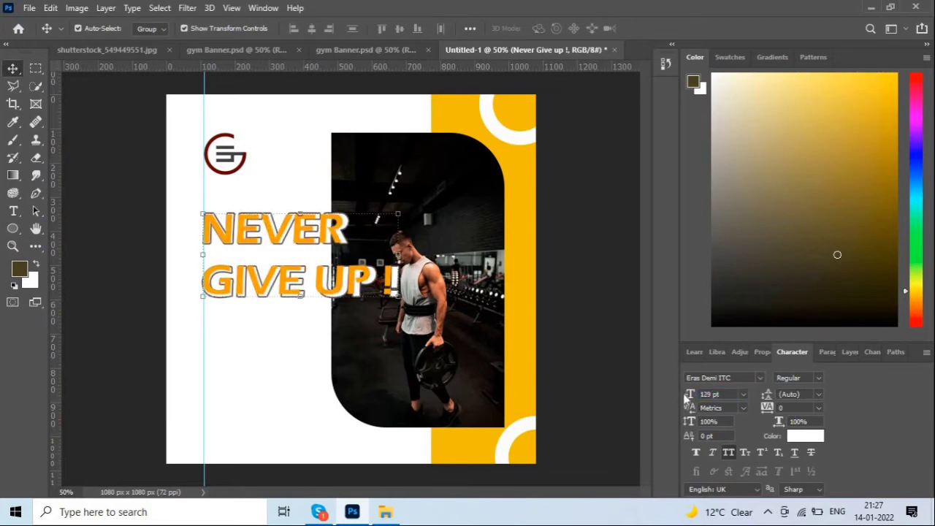
drag(689, 398, 687, 397)
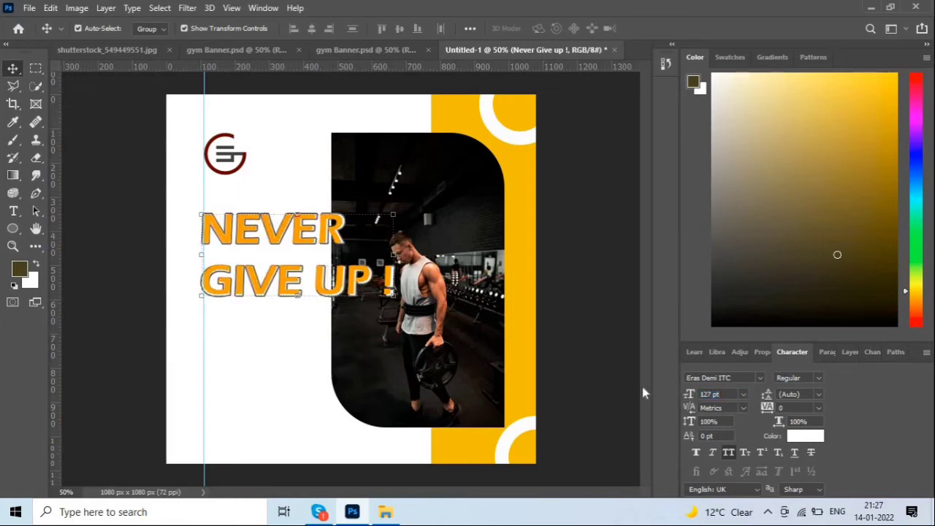
click(597, 328)
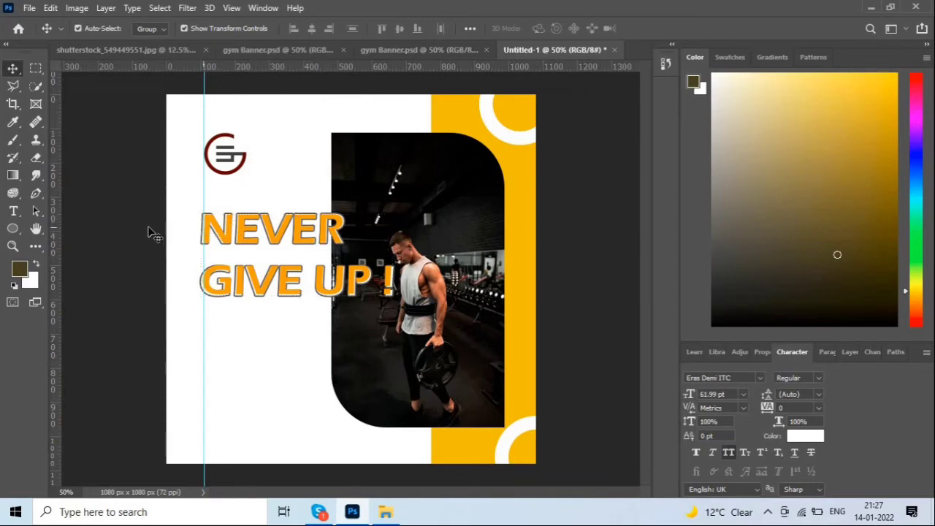
drag(149, 220, 228, 276)
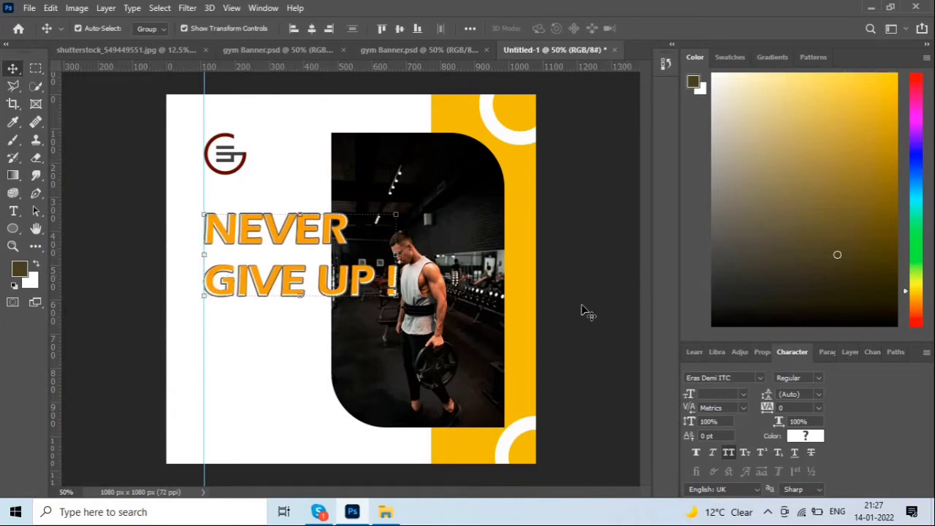
click(138, 225)
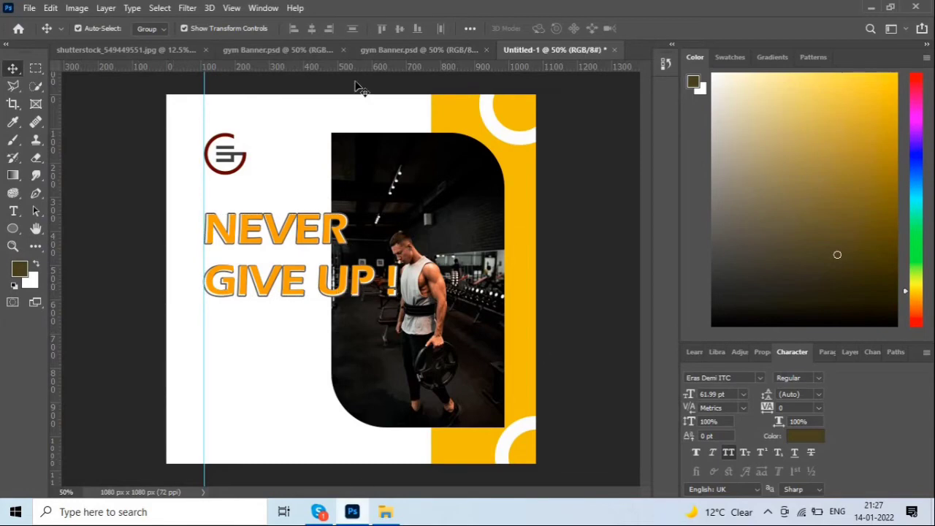
Enlarge the NEVER GIVE UP ! heading to about 106.7% and shift it right and down.
click(425, 52)
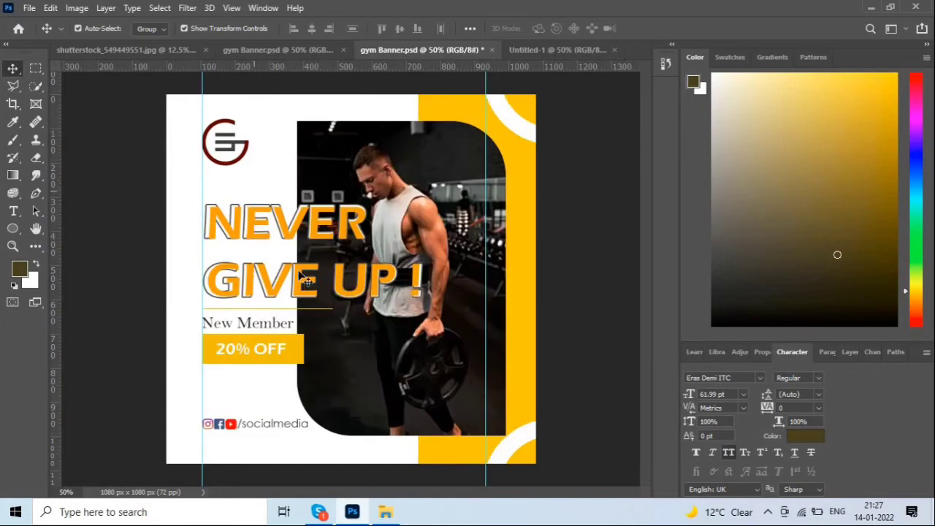
click(548, 49)
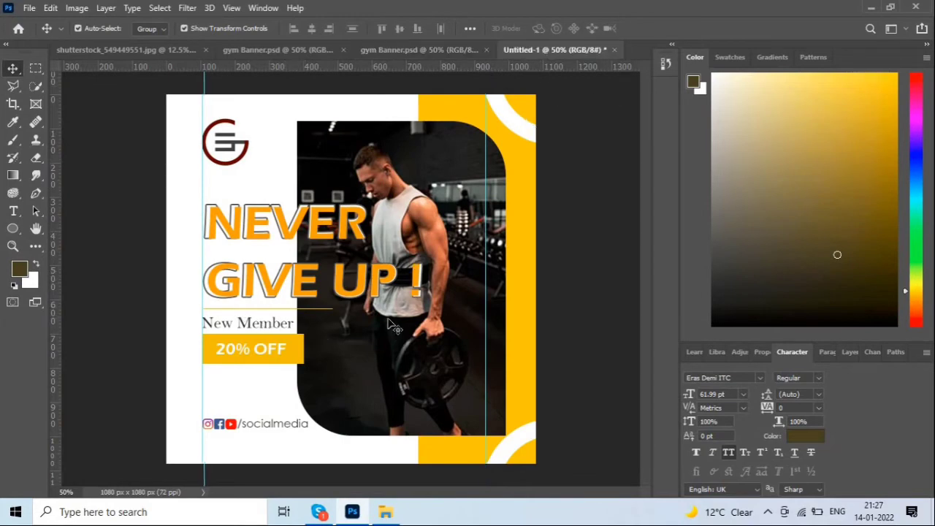
drag(158, 213, 273, 307)
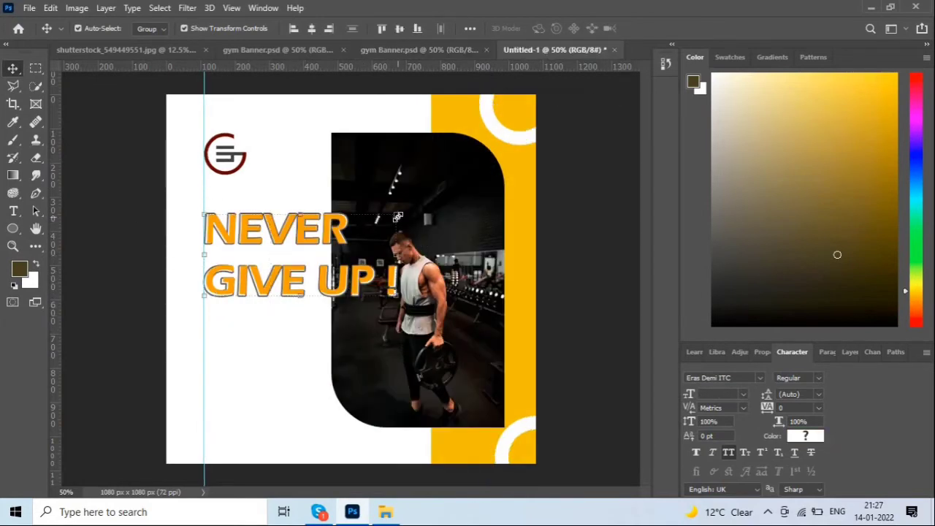
drag(397, 217, 407, 211)
drag(327, 232, 347, 239)
key(Return)
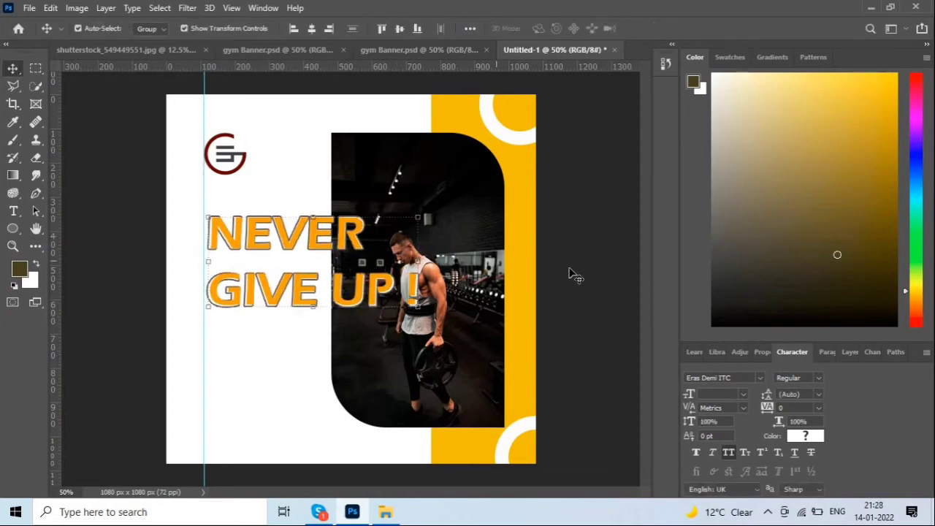
click(443, 47)
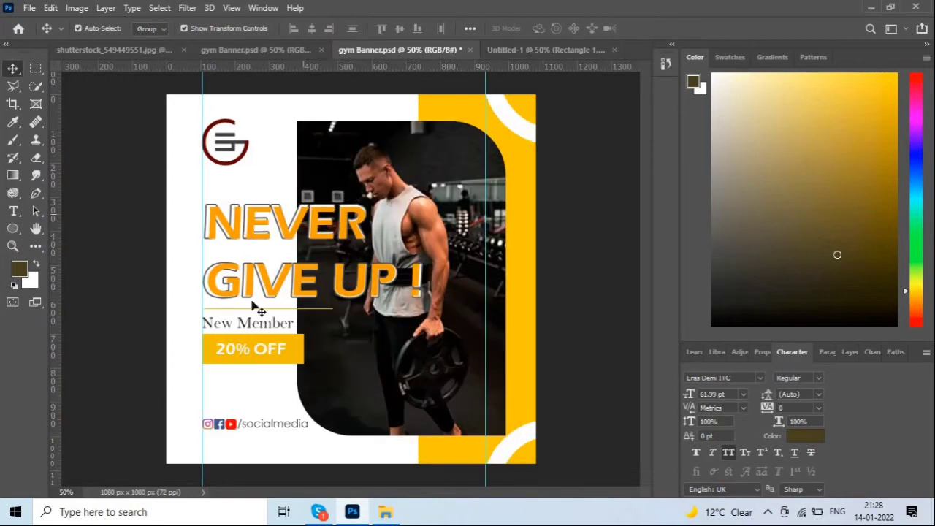
click(250, 325)
Draw a thin horizontal line under GIVE UP ! with the Line Tool.
click(570, 50)
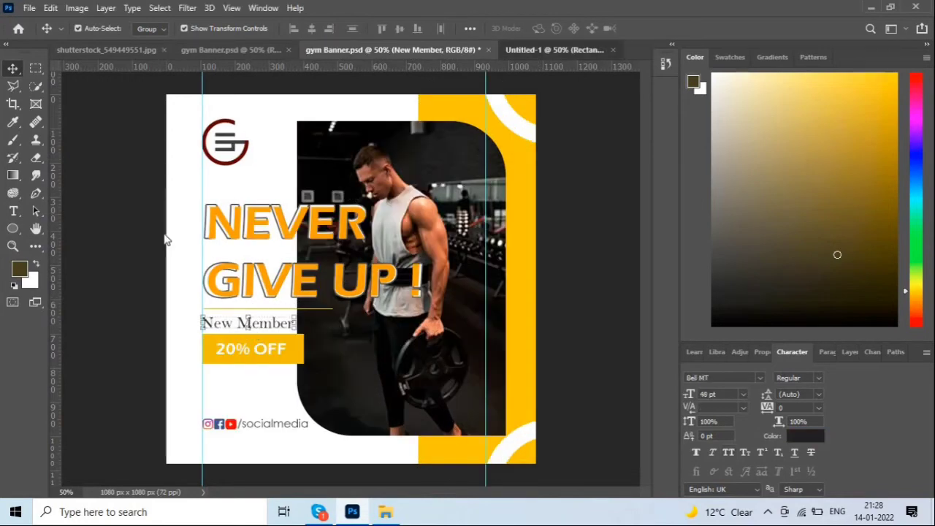
drag(13, 228, 60, 269)
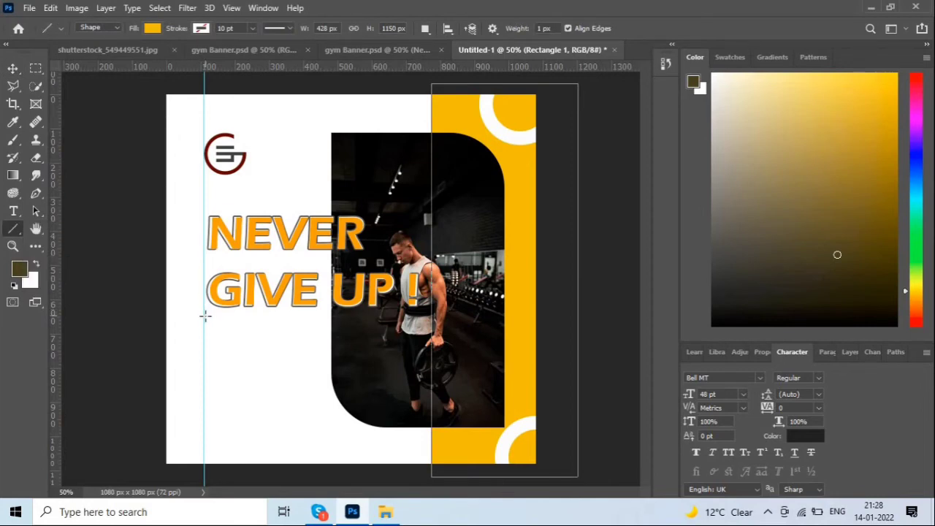
drag(203, 316, 379, 319)
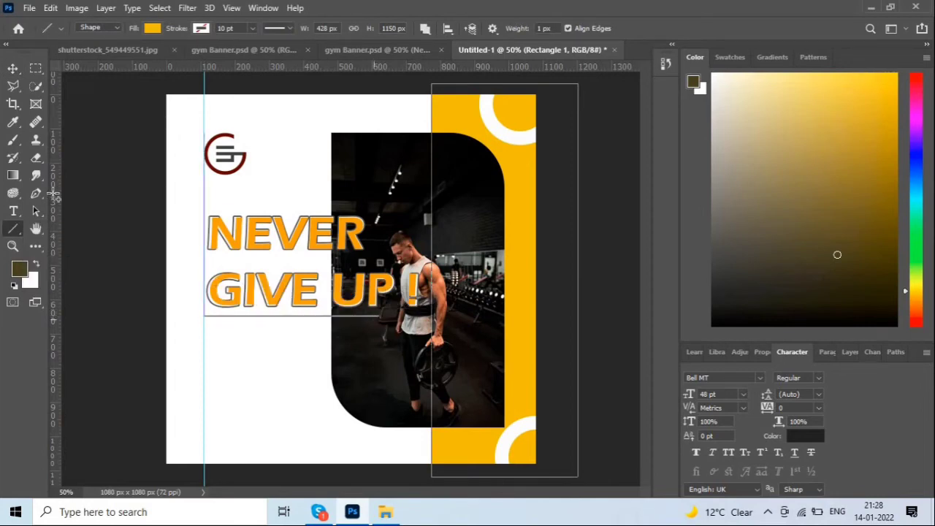
click(12, 68)
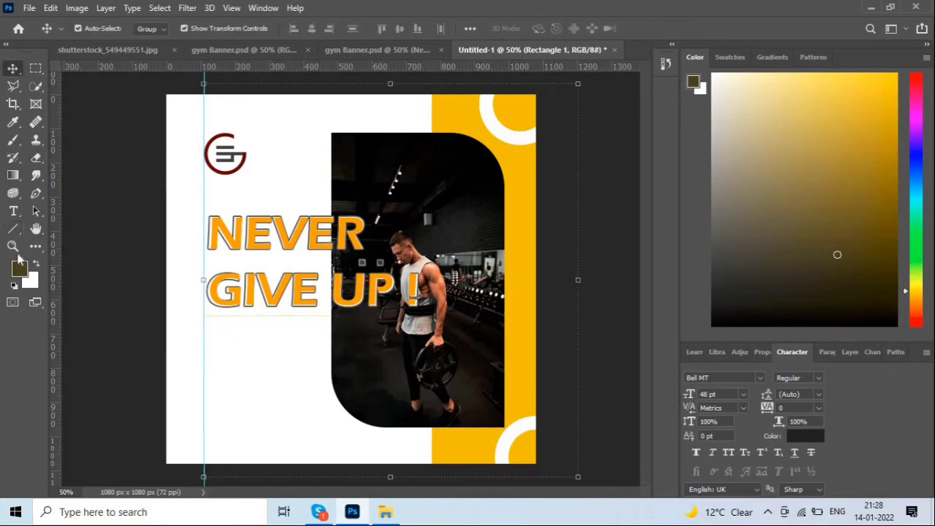
click(307, 320)
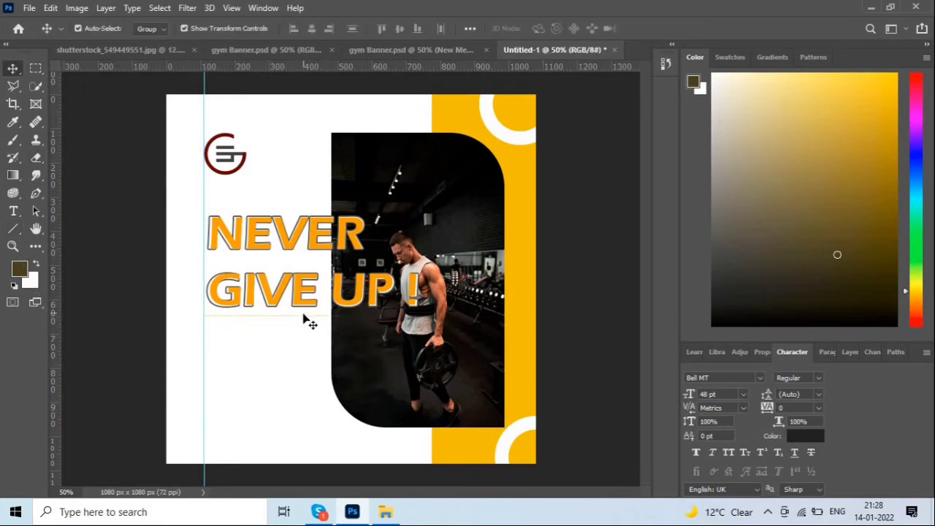
click(211, 322)
click(257, 329)
Open the Layers panel and inspect the headline and logo png (1) layers.
key(F7)
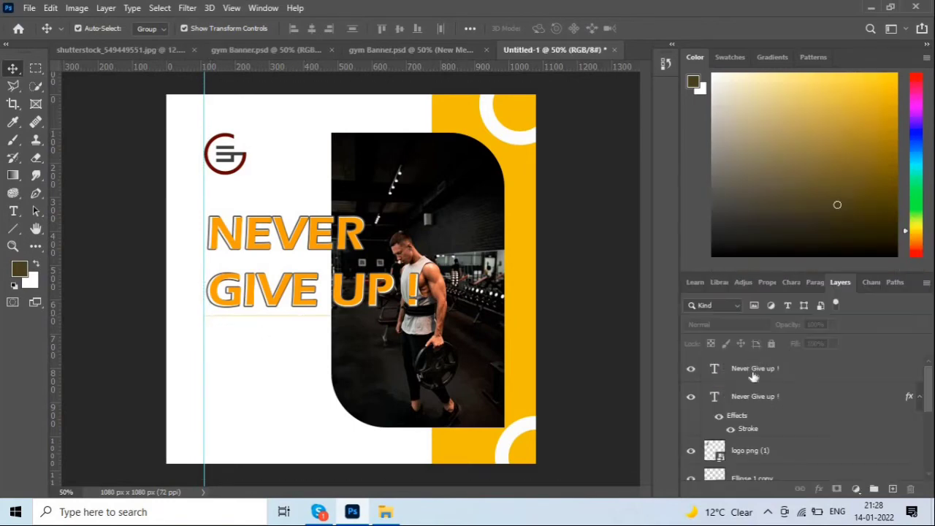
click(789, 414)
scroll(794, 413, down, 2)
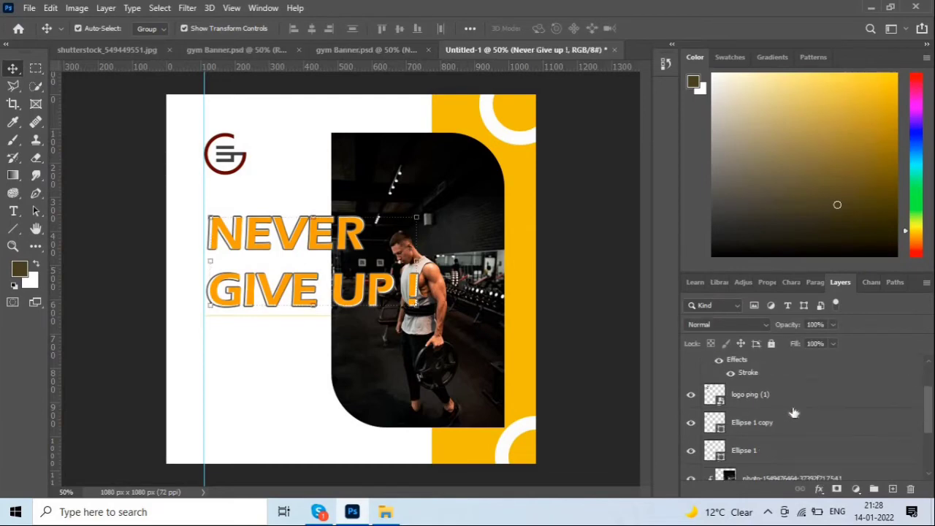
scroll(773, 398, down, 3)
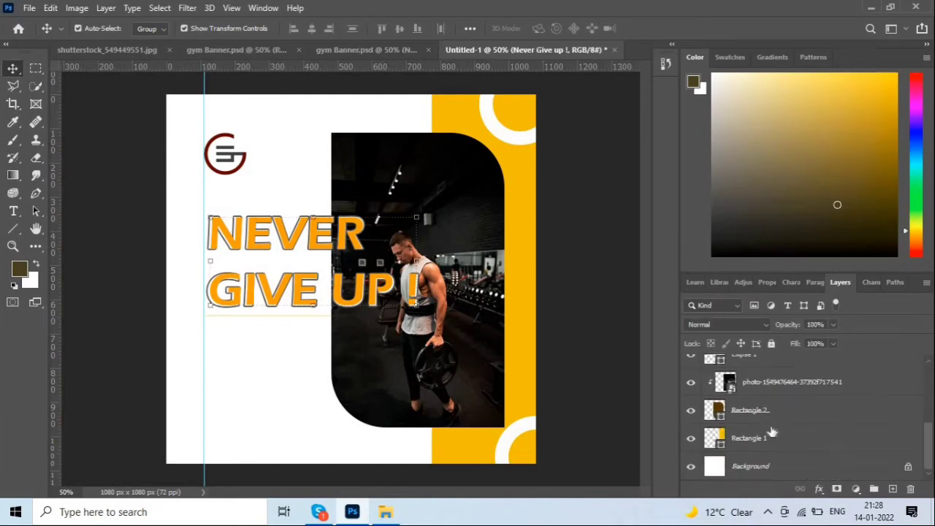
scroll(774, 431, up, 5)
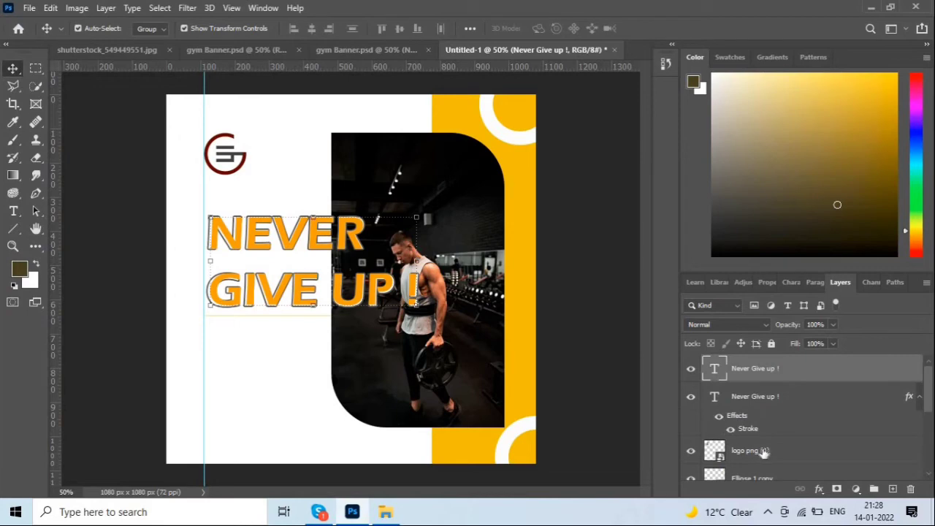
click(764, 453)
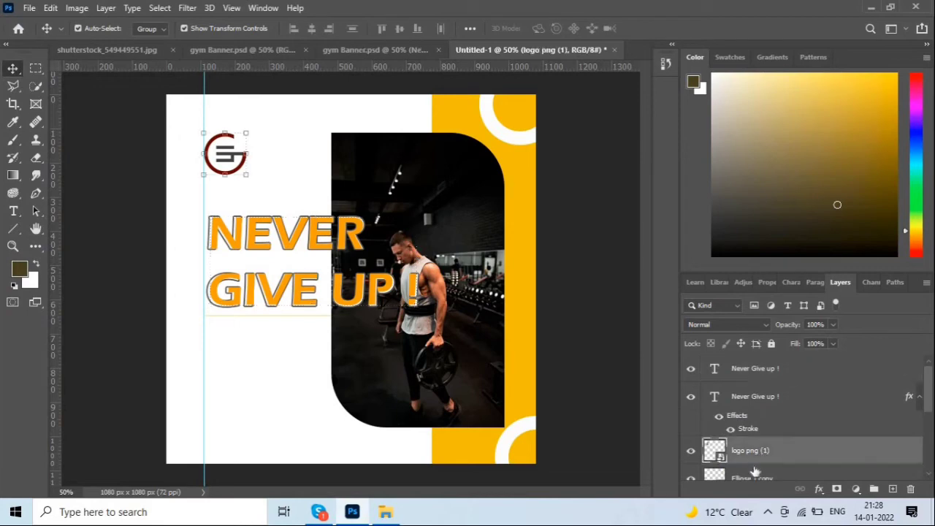
click(261, 324)
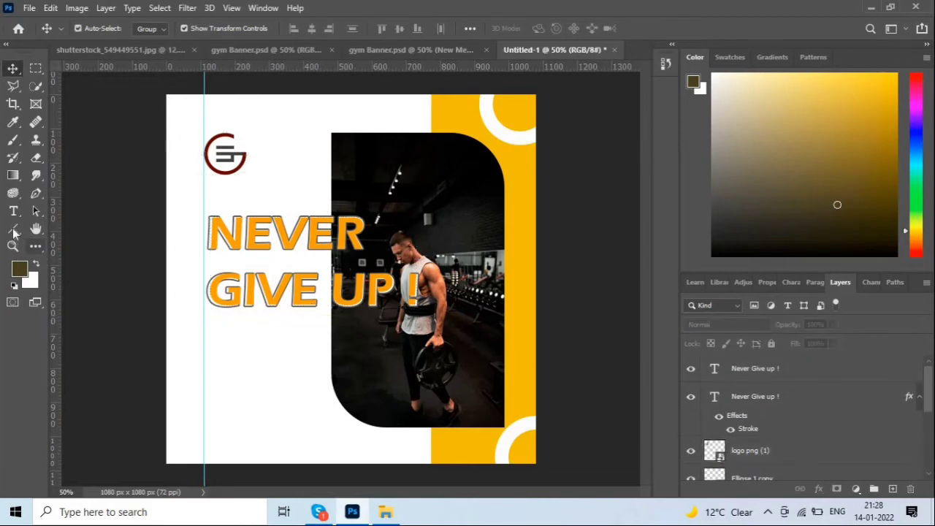
Draw a horizontal line under GIVE UP ! on a new Shape 1 layer.
click(13, 229)
click(893, 488)
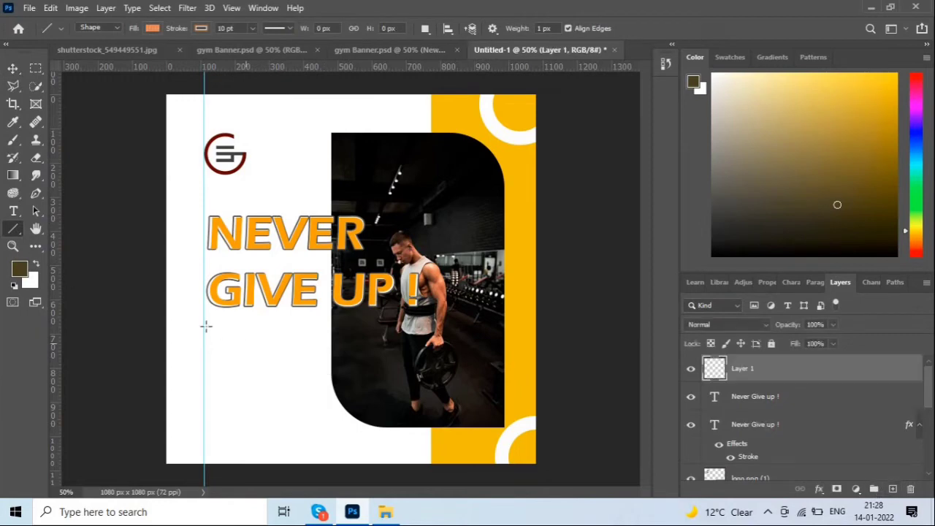
drag(204, 320, 379, 320)
click(12, 68)
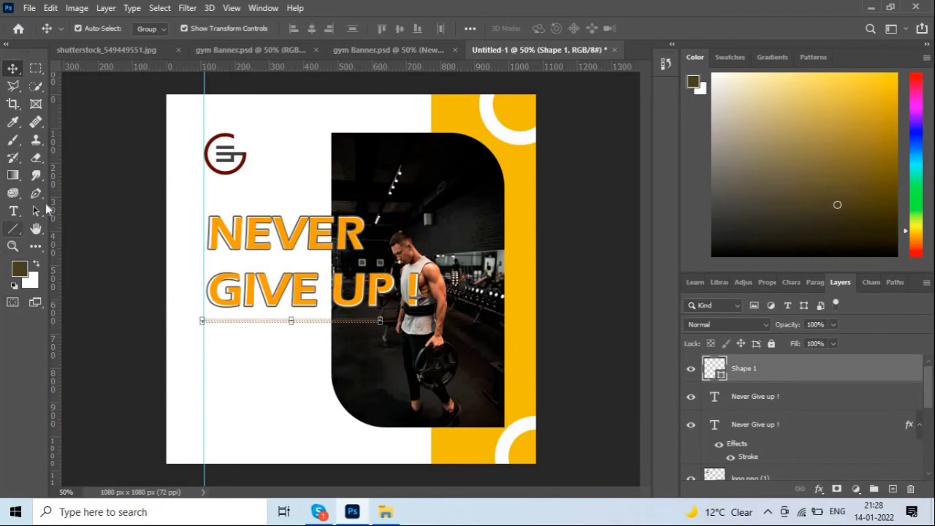
Set the line's stroke to the banner's sampled yellow, e8c001.
click(13, 229)
click(203, 29)
click(286, 55)
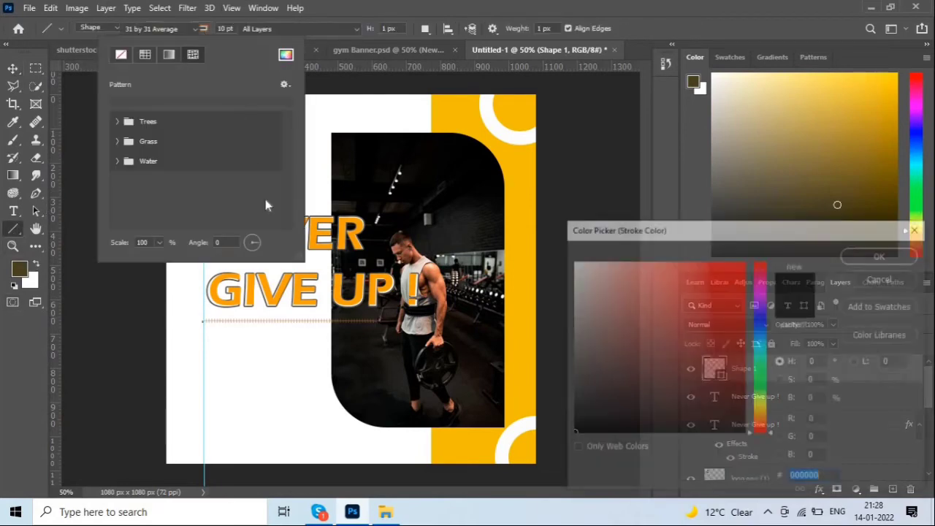
click(464, 114)
key(Return)
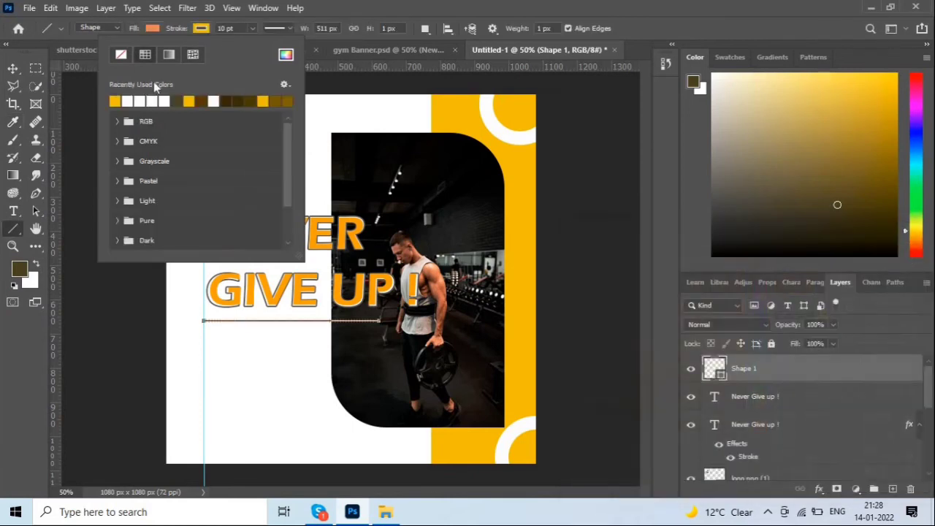
click(286, 30)
Make the line's stroke solid and set its fill to none.
click(281, 28)
click(274, 73)
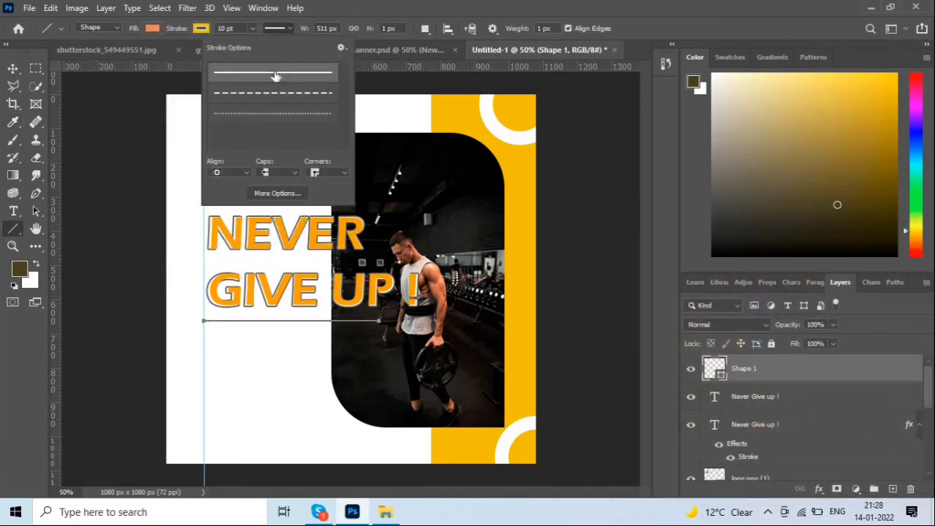
click(152, 27)
click(152, 28)
click(71, 54)
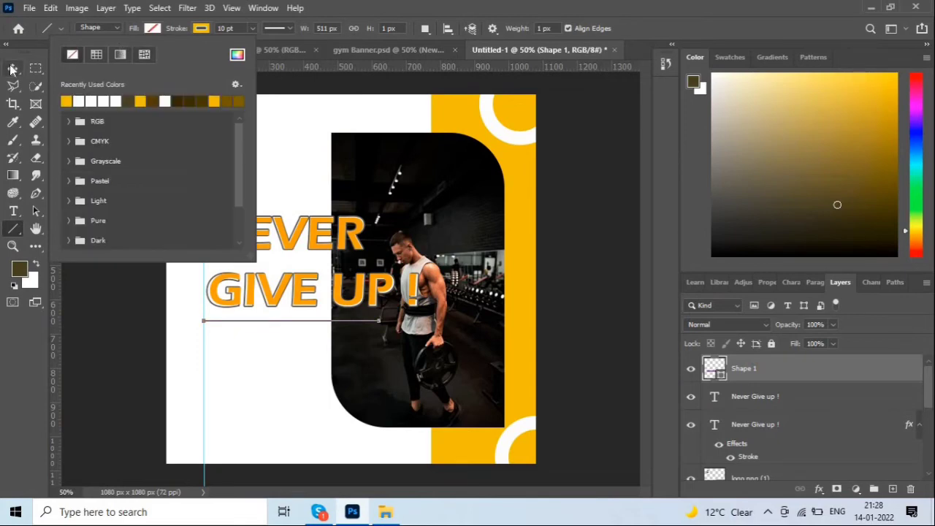
click(12, 69)
click(90, 268)
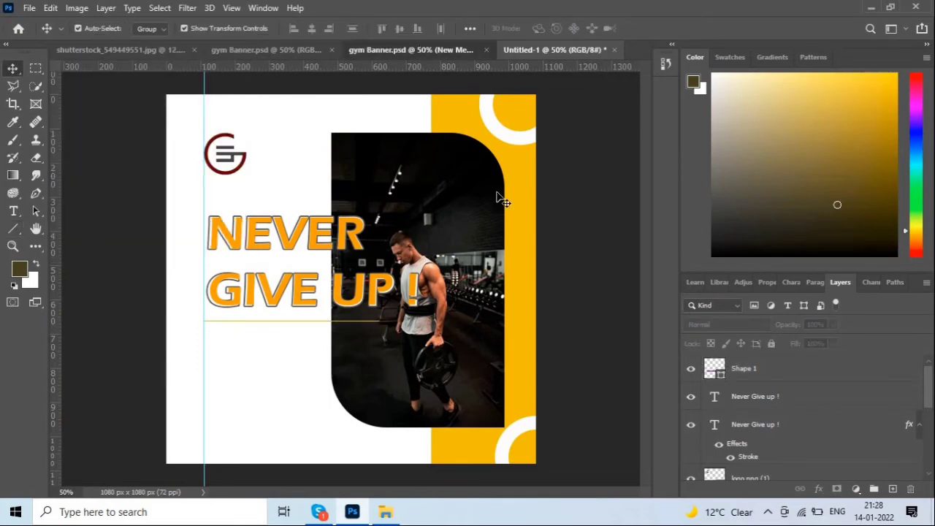
click(409, 50)
Copy the New Member text from the gym Banner reference.
click(251, 330)
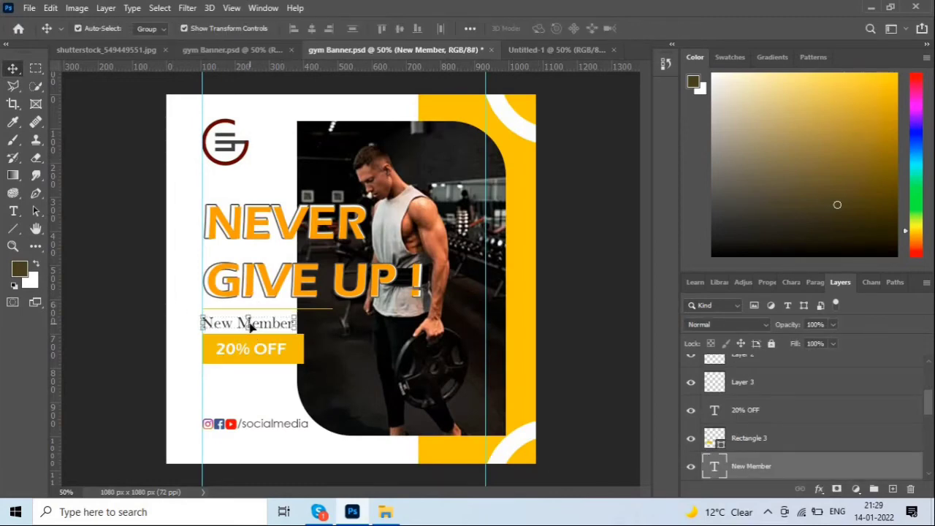
double_click(268, 325)
key(ctrl+c)
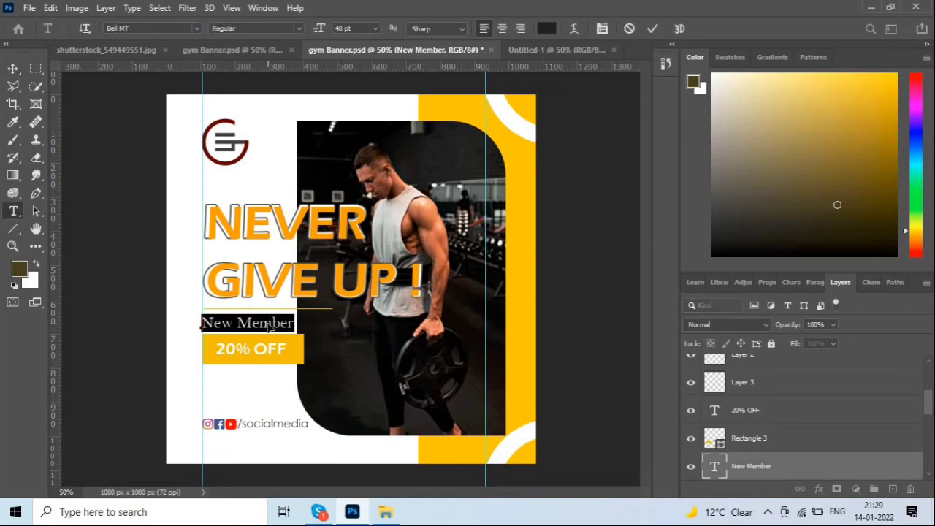
click(553, 50)
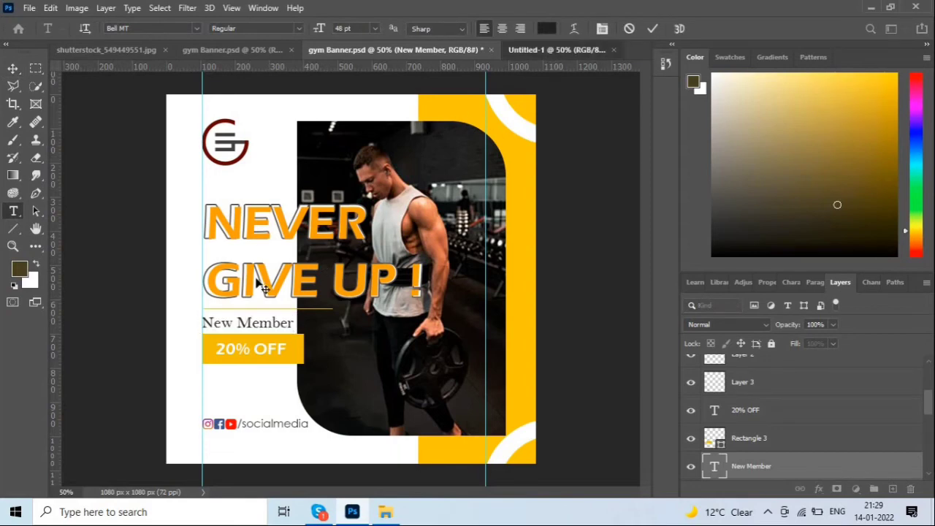
Paste 'New Member' as a text layer under the yellow line, aligned to the left guide.
key(t)
click(222, 332)
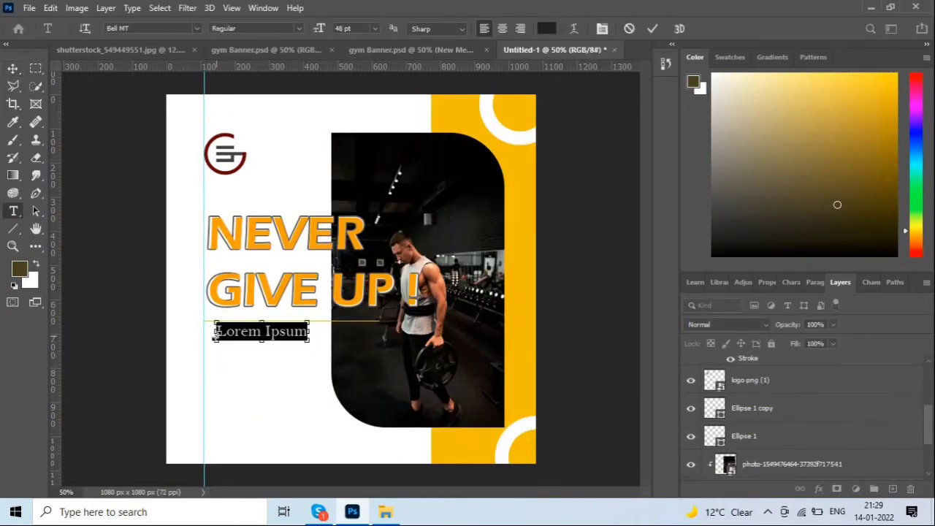
key(ctrl+v)
click(242, 341)
drag(250, 334, 236, 329)
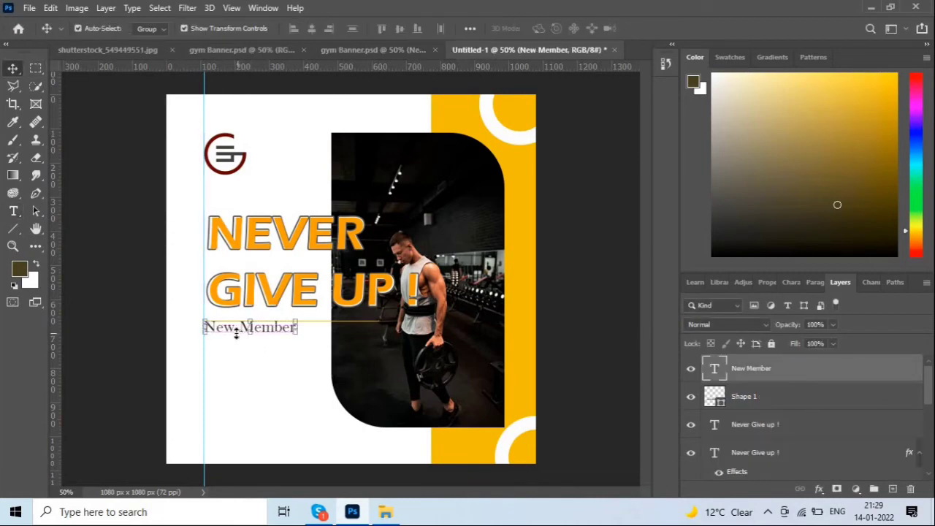
click(136, 265)
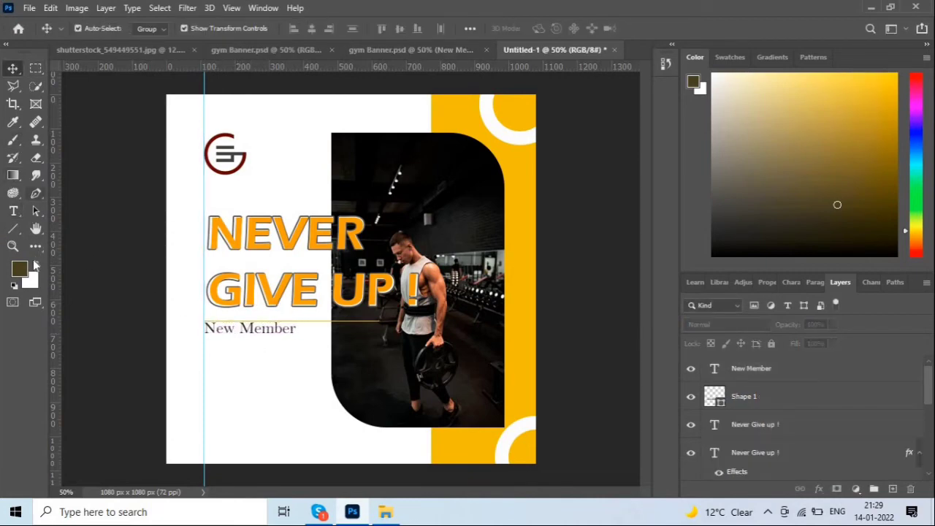
click(13, 229)
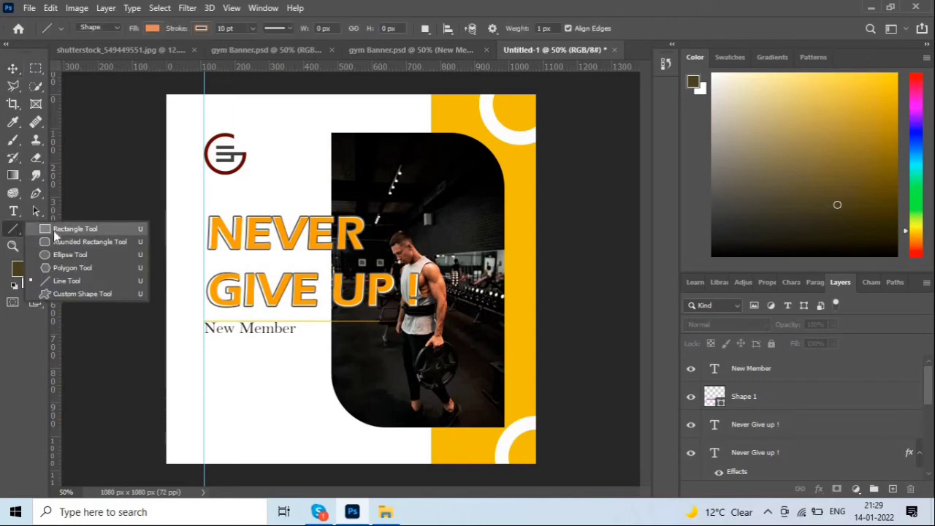
Draw a bar under New Member and fill it with the stripe's sampled yellow.
click(53, 229)
drag(204, 343, 310, 367)
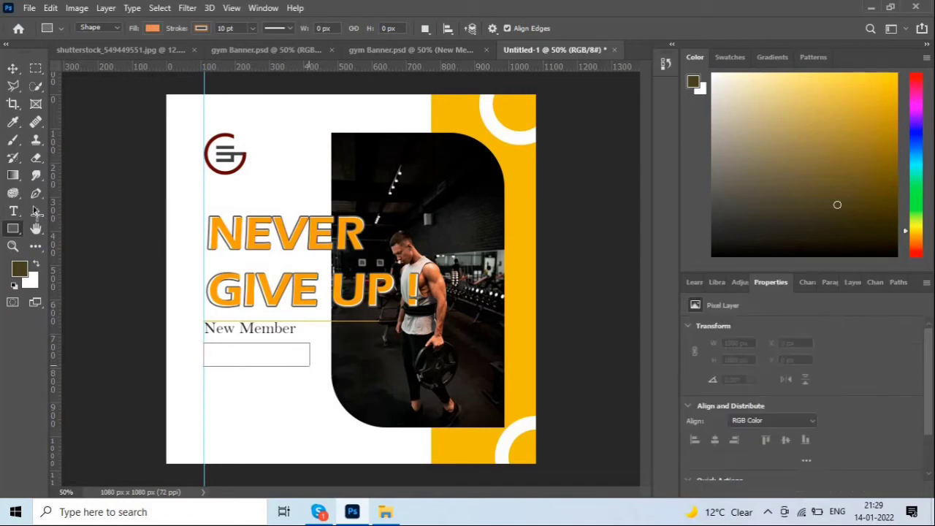
click(12, 68)
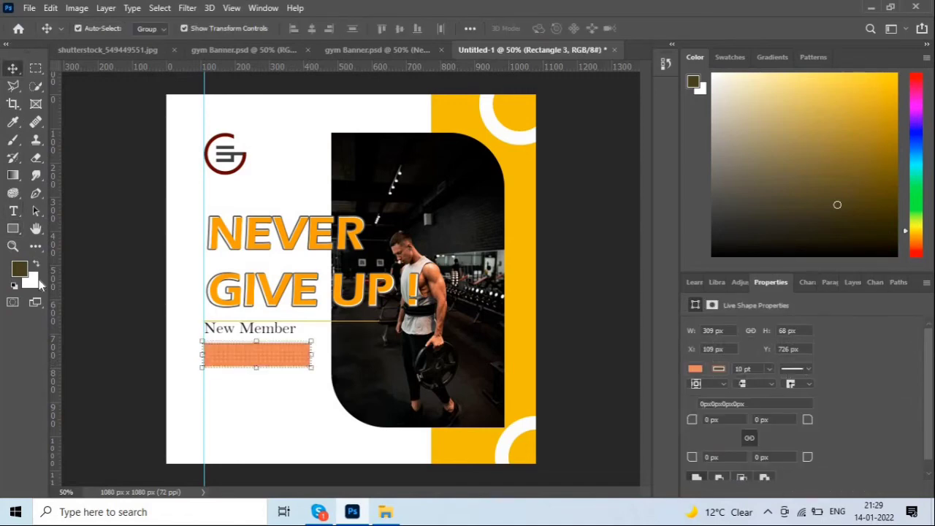
click(32, 279)
click(515, 160)
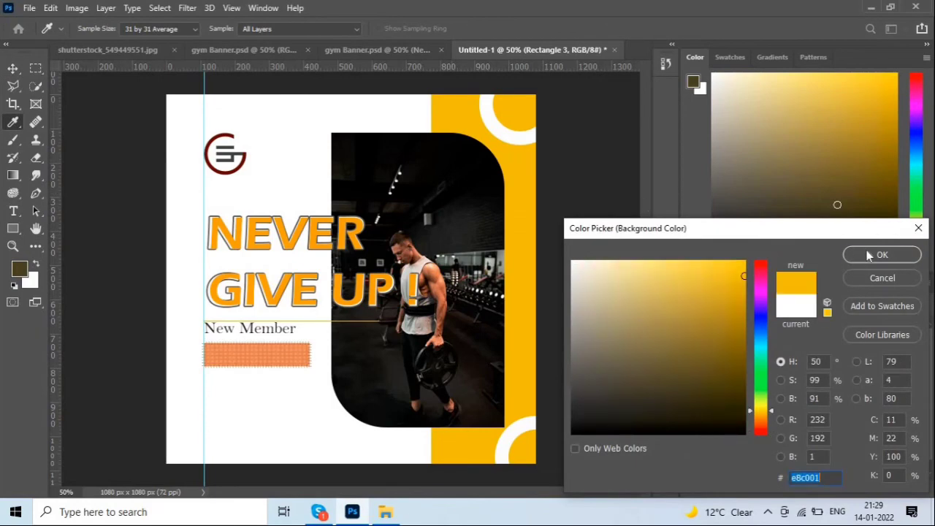
click(869, 255)
key(ctrl+BackSpace)
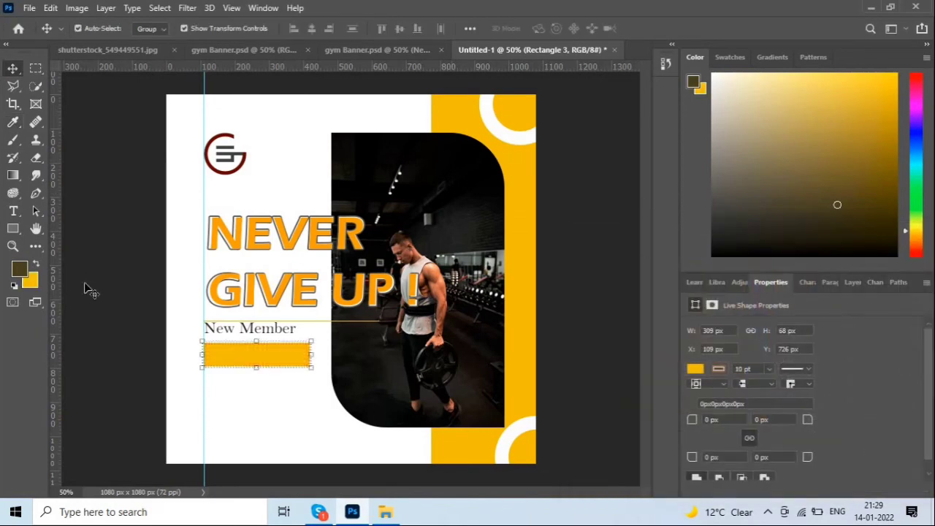
Remove the yellow rectangle's outline and nudge it down slightly.
click(12, 228)
click(200, 29)
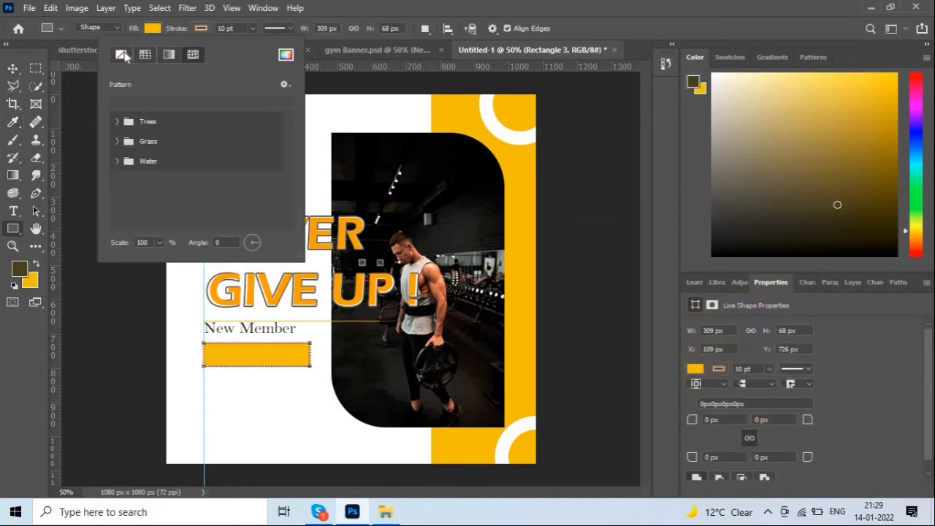
click(121, 54)
click(13, 68)
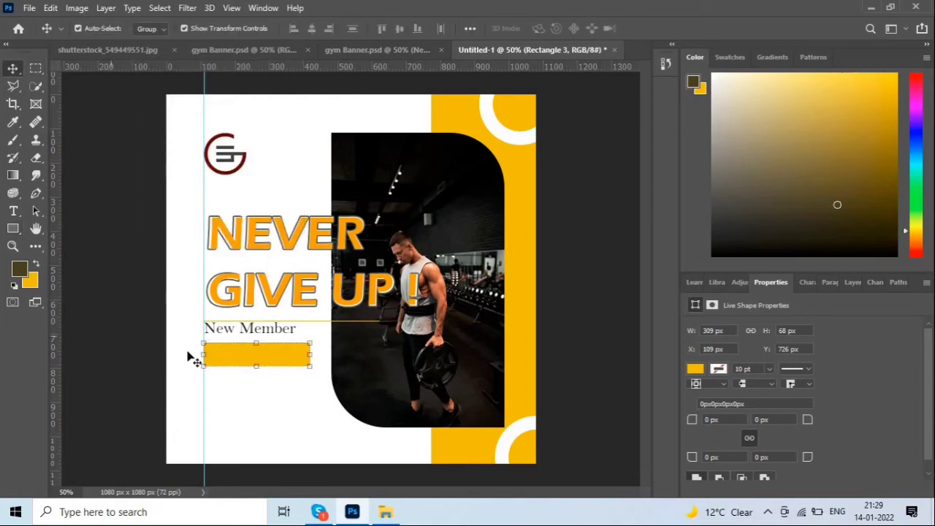
click(188, 357)
click(217, 360)
key(Down)
key(Down)
key(Down)
key(Down)
key(Down)
key(Down)
key(Down)
key(Down)
key(Down)
key(Down)
key(Down)
key(Down)
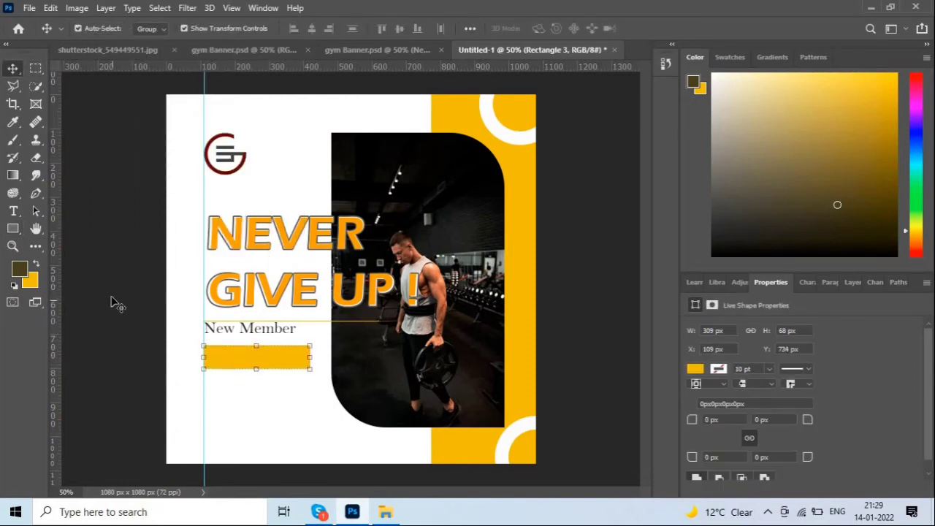
click(249, 336)
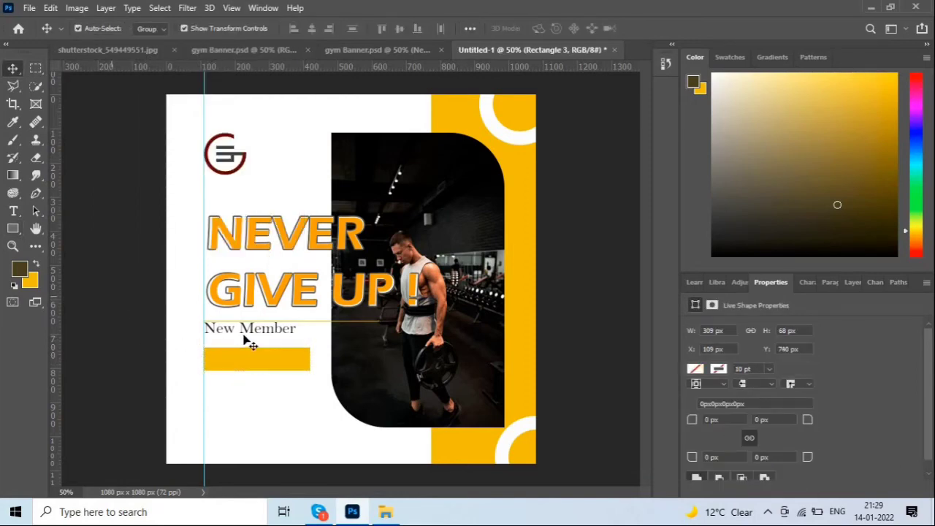
Nudge New Member down and type '20% OFF' on the yellow bar.
key(Down)
key(Down)
key(Down)
key(Down)
key(Down)
key(Down)
key(Down)
key(Down)
key(Down)
key(Down)
key(Down)
key(Down)
key(Down)
key(Down)
key(Down)
key(Down)
key(Down)
key(Down)
key(Down)
key(Down)
click(108, 329)
click(13, 212)
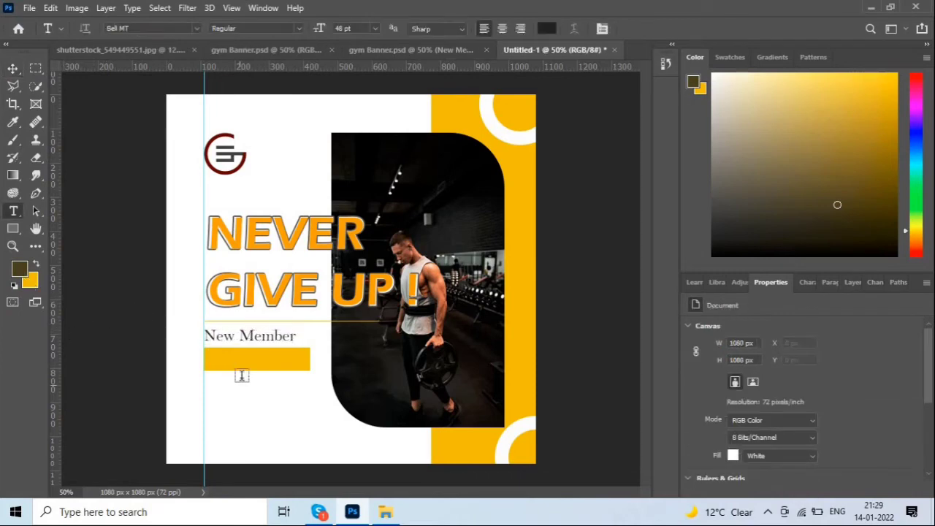
click(224, 358)
text(20%)
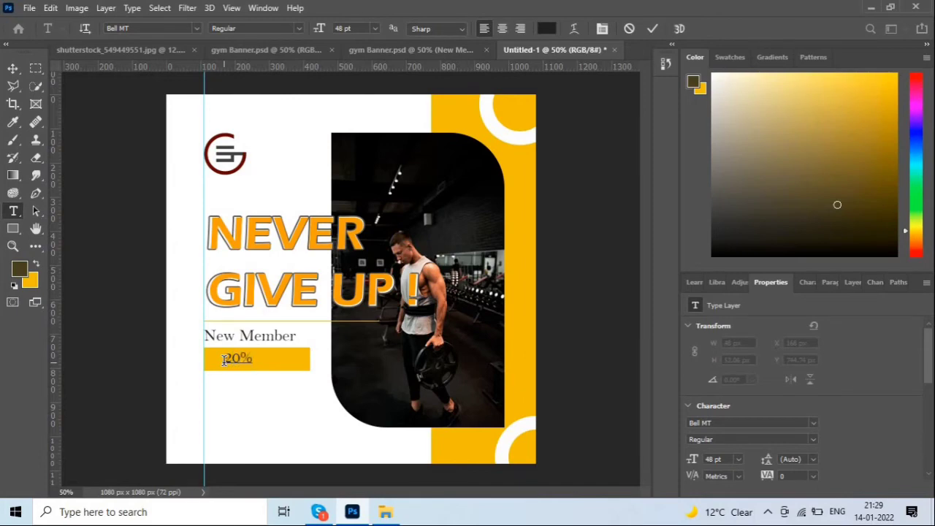
text( OFF)
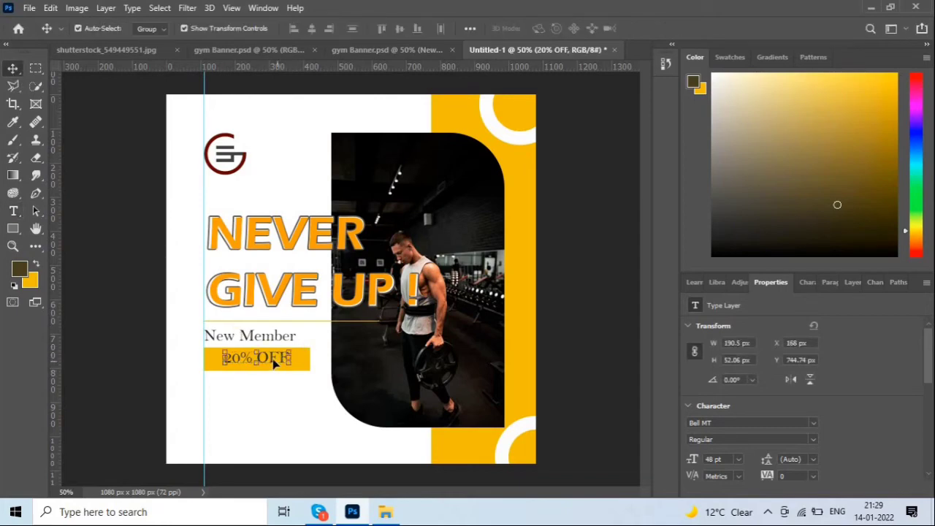
Shift the 20% OFF text left on the bar and set it to 60 pt.
drag(275, 363, 264, 363)
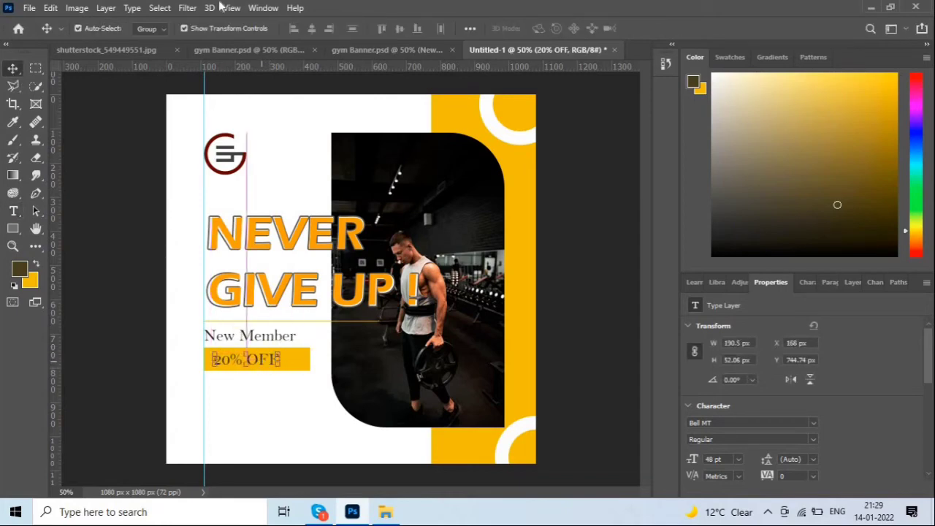
click(852, 282)
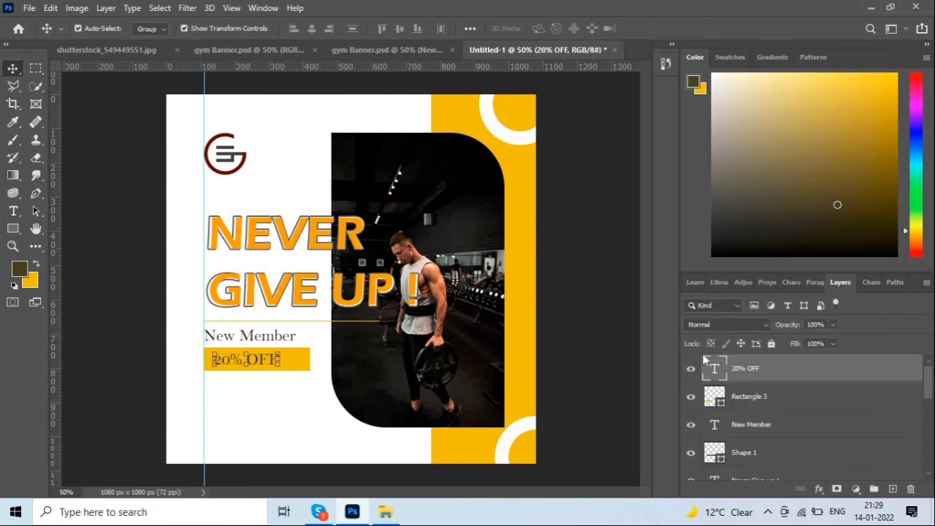
click(814, 283)
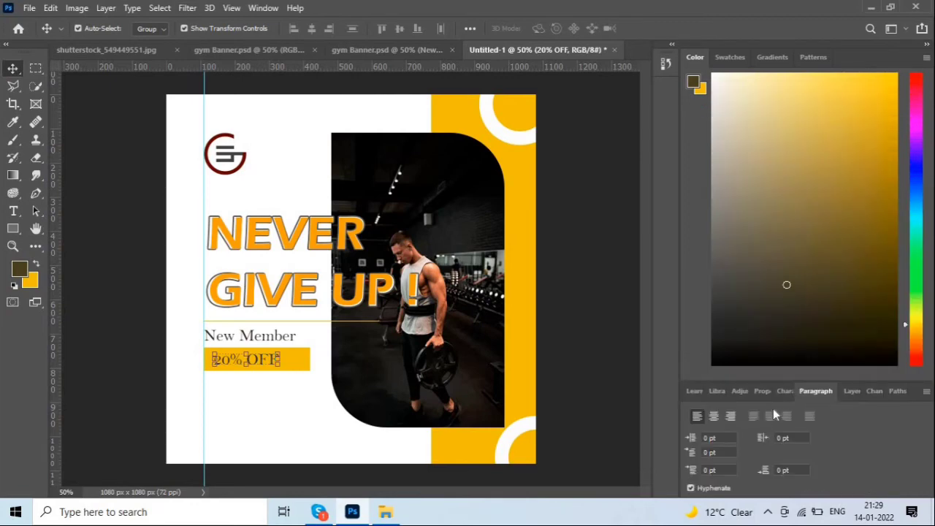
click(783, 391)
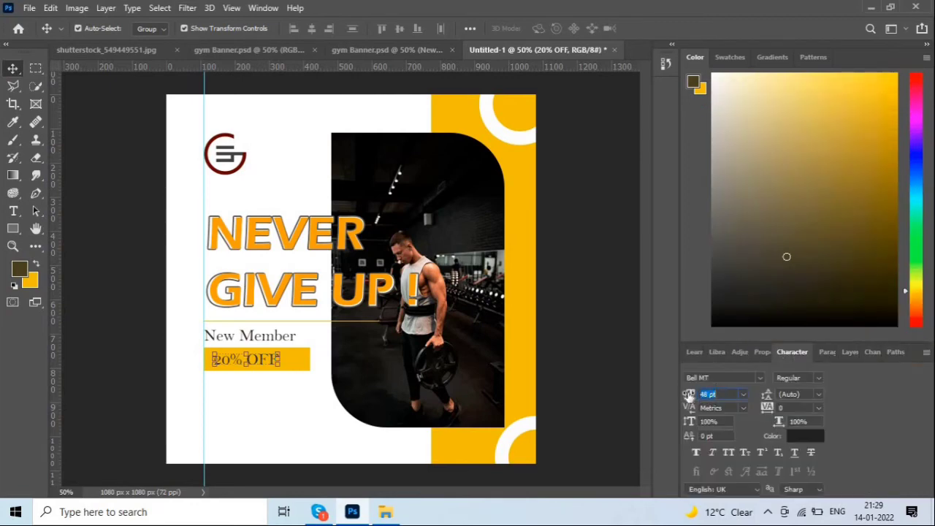
drag(690, 395, 697, 395)
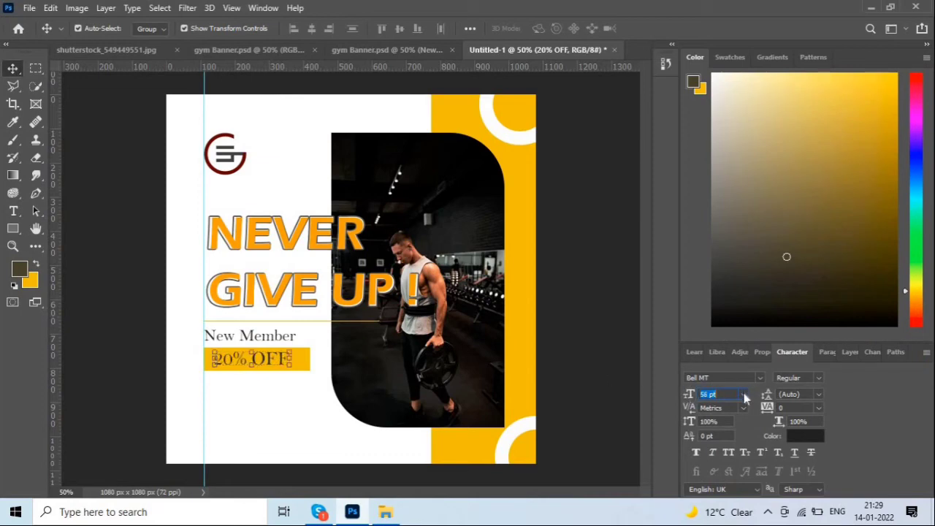
click(744, 394)
click(720, 371)
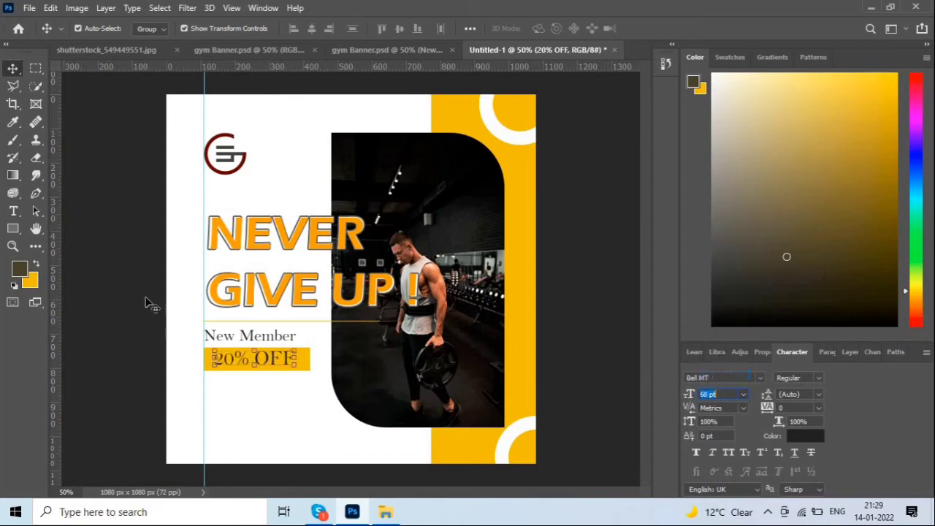
click(274, 363)
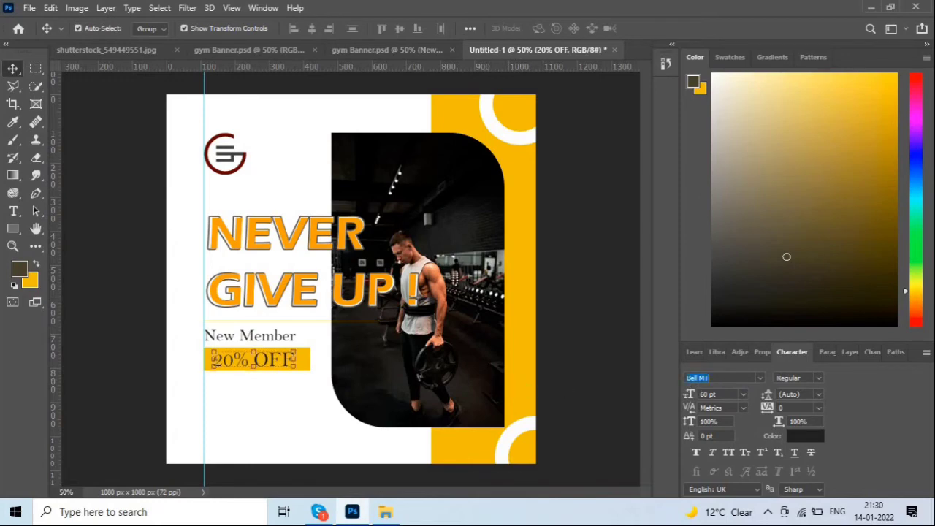
Change the 20% OFF font to Britannic Bold.
click(725, 378)
scroll(726, 378, down, 5)
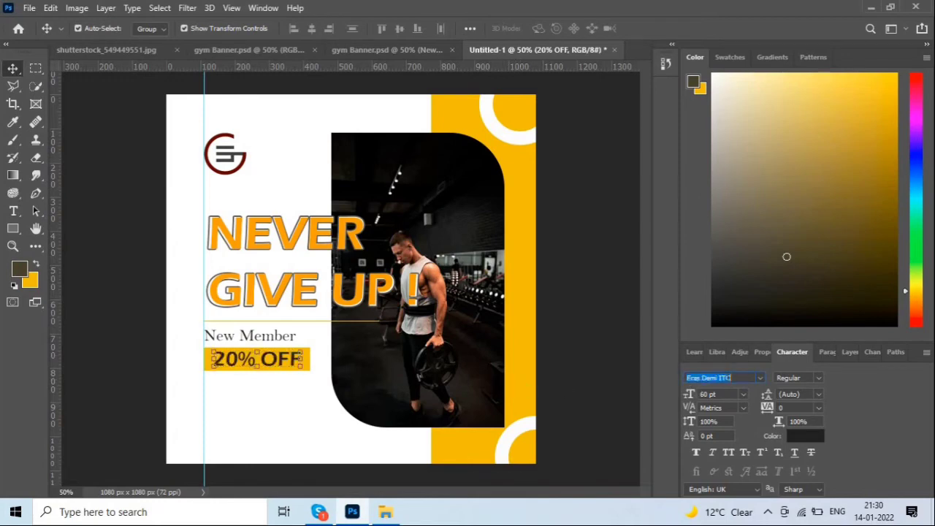
scroll(726, 377, up, 5)
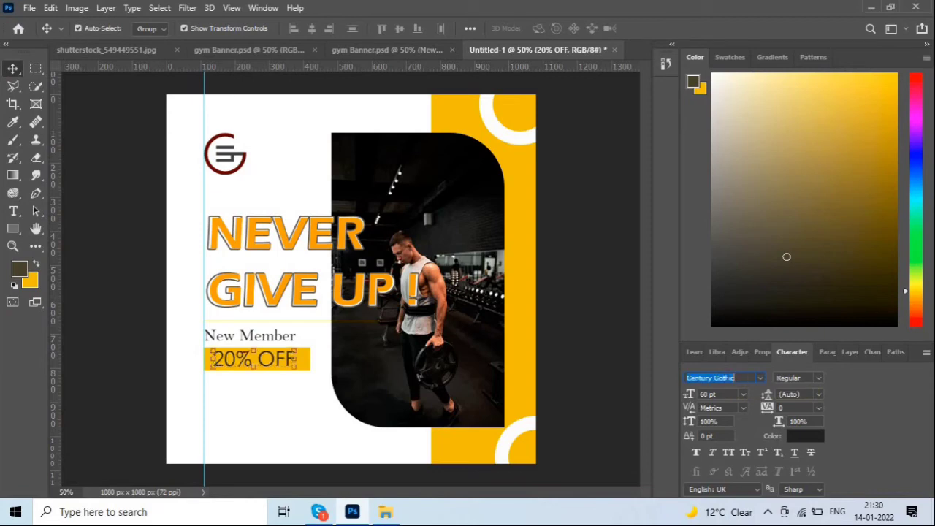
text(Britannic Bold)
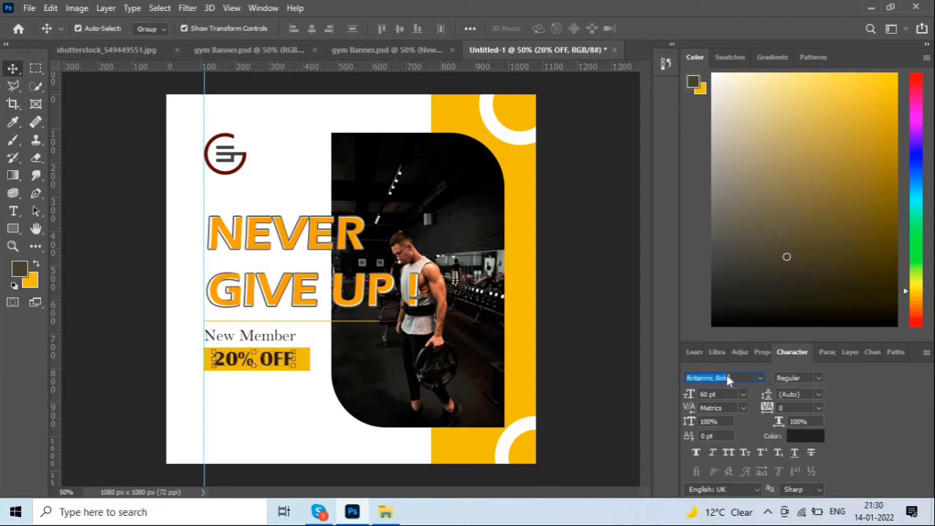
key(Return)
click(728, 377)
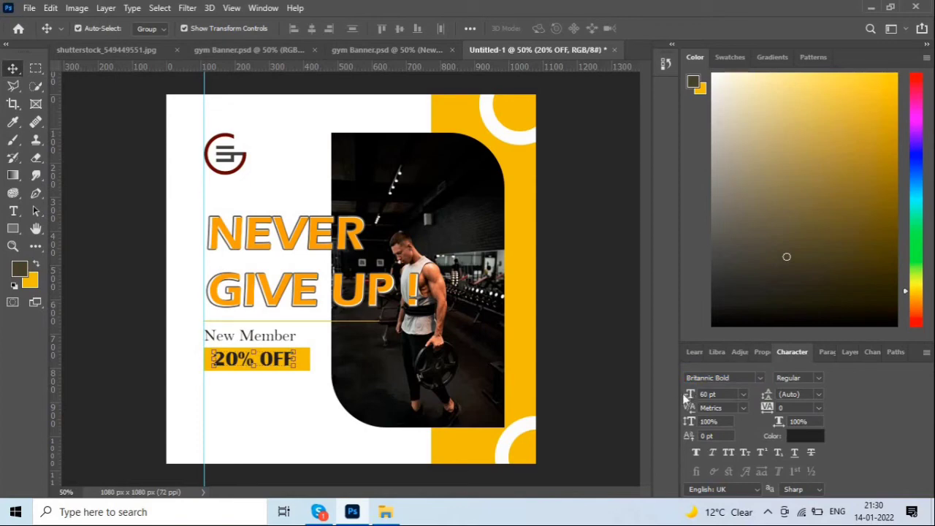
click(572, 344)
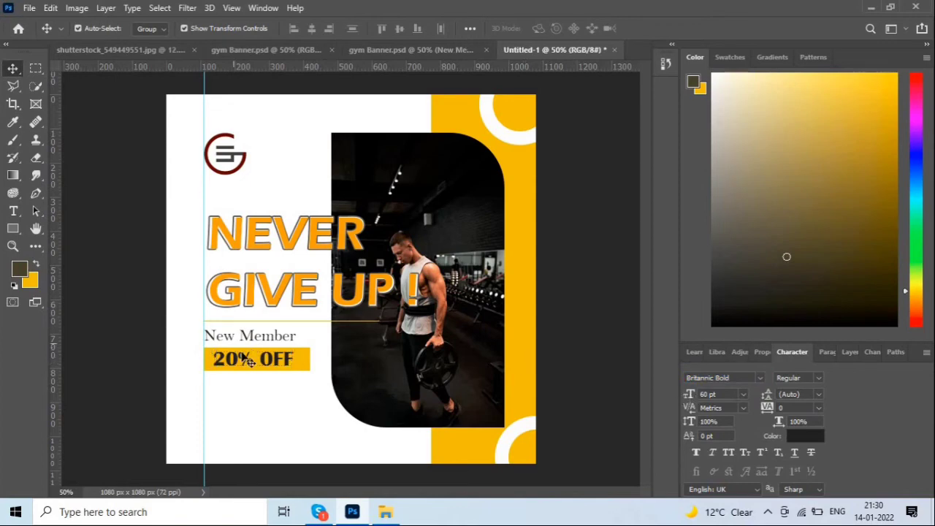
click(277, 366)
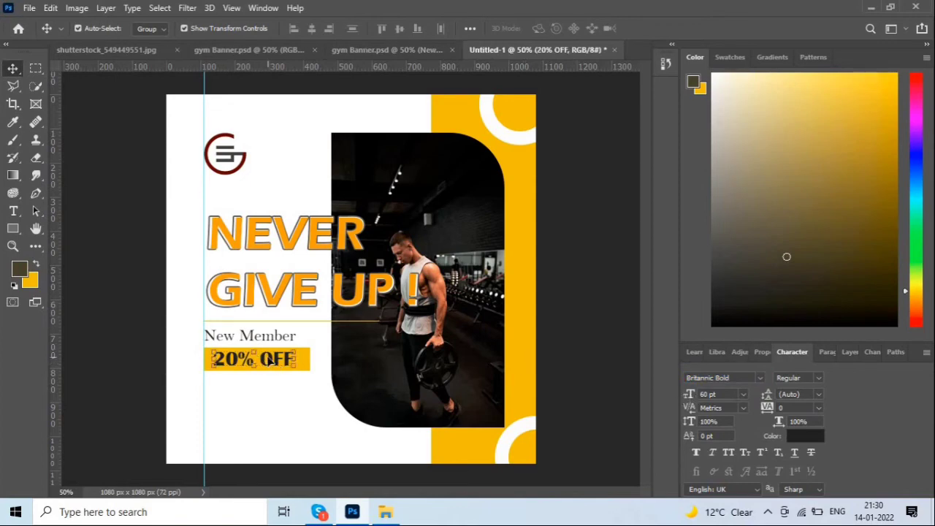
Switch the 20% OFF font to Bahnschrift and deselect the label.
key(ctrl+t)
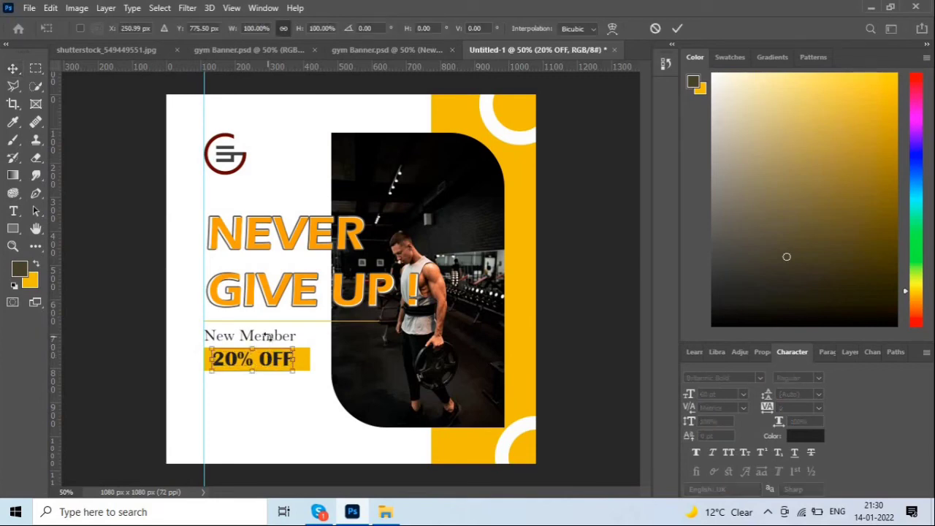
key(Return)
click(707, 377)
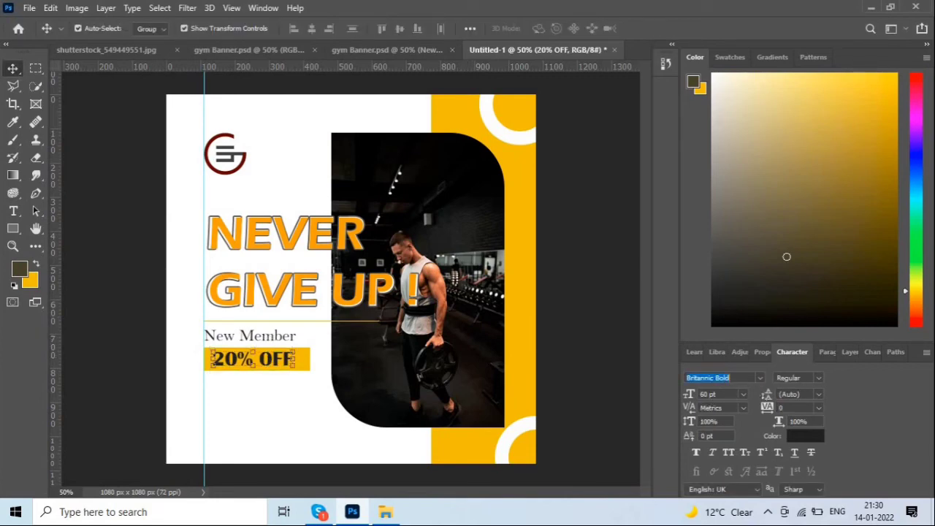
key(Up)
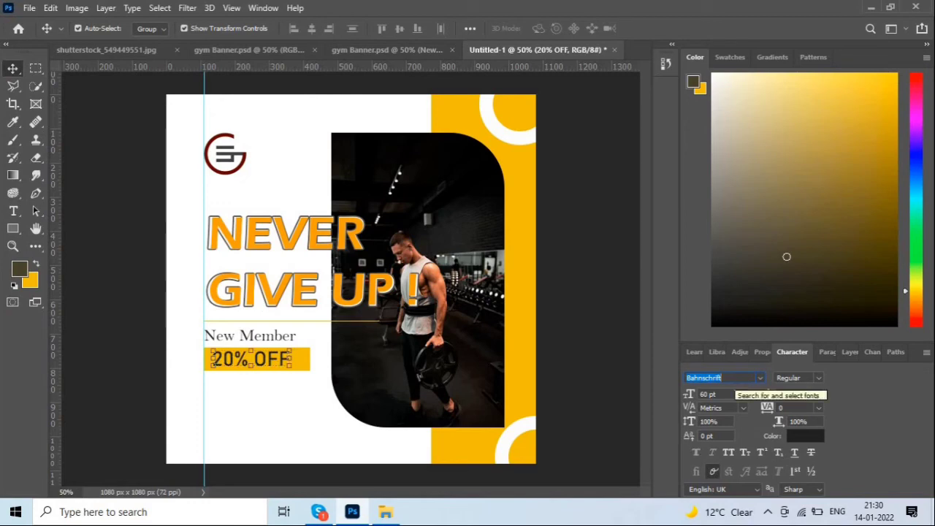
click(148, 302)
click(261, 359)
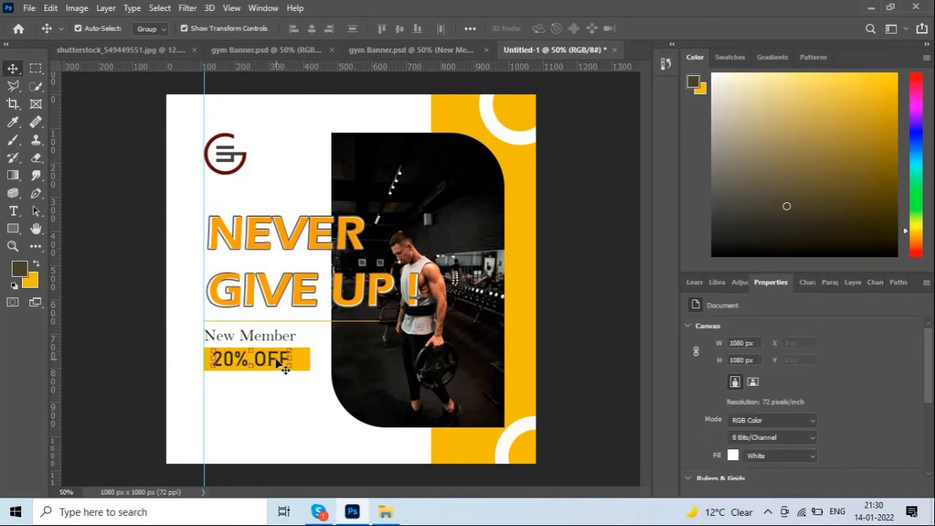
click(288, 94)
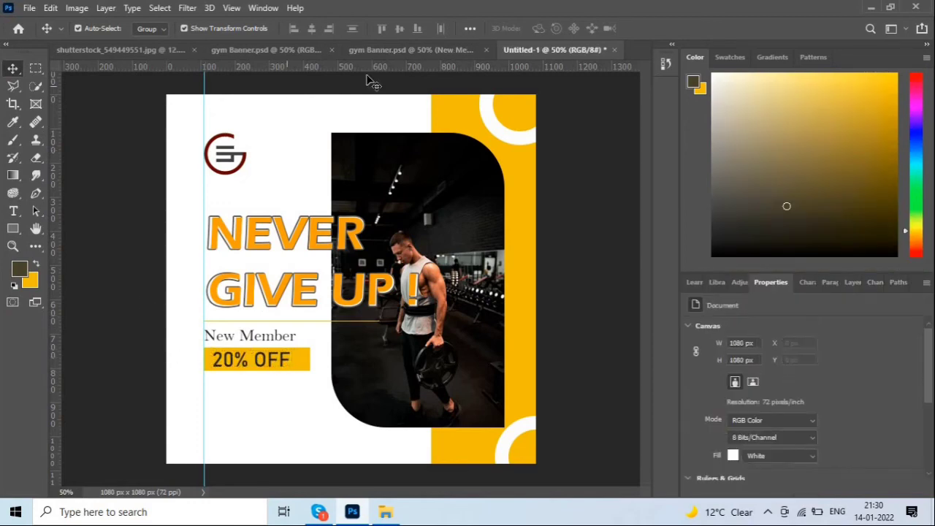
Nudge the NEVER GIVE UP! headline left onto the guide.
drag(165, 209, 230, 320)
key(shift+Left)
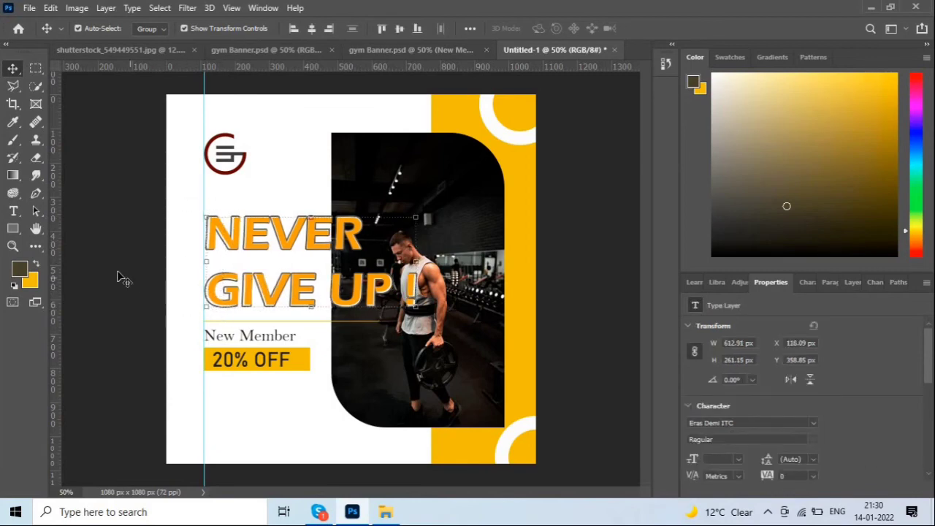
click(121, 289)
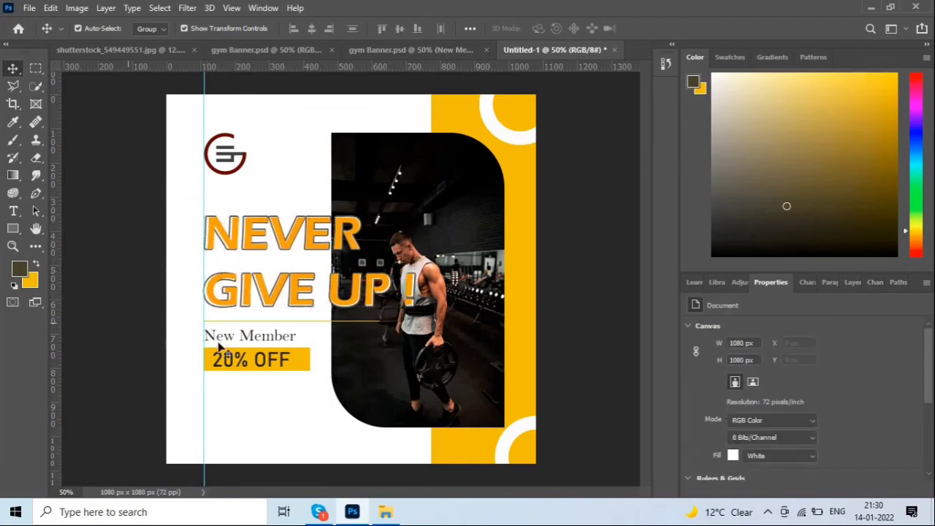
click(223, 343)
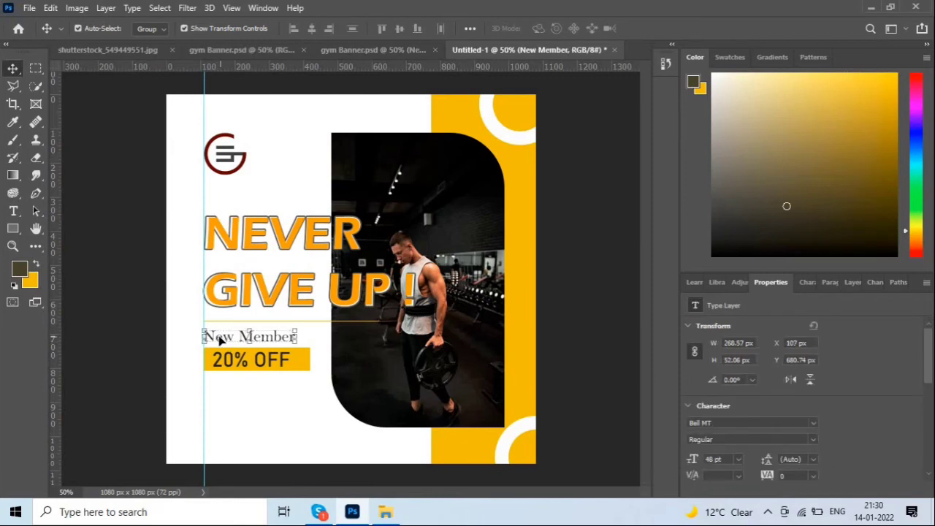
Copy the social icons and /socialmedia text from gym Banner.psd below the 20% OFF button.
click(387, 50)
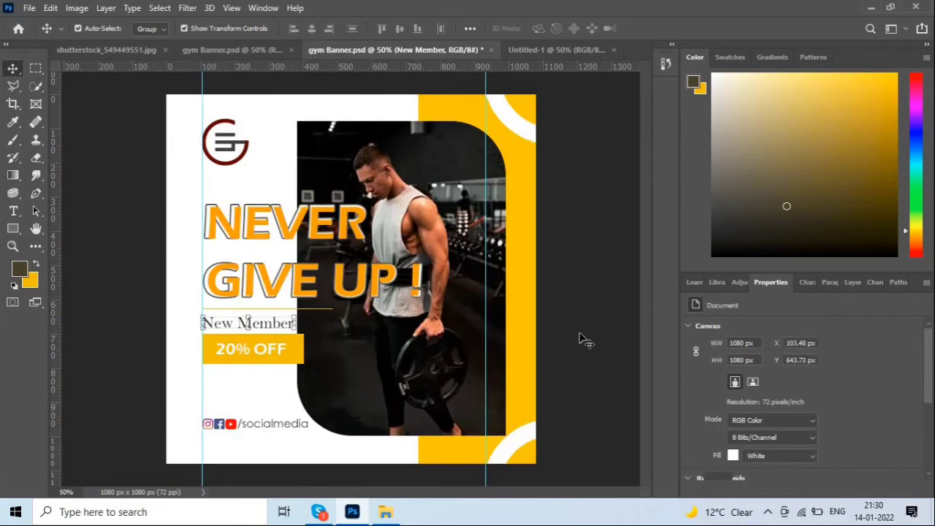
click(162, 416)
click(209, 424)
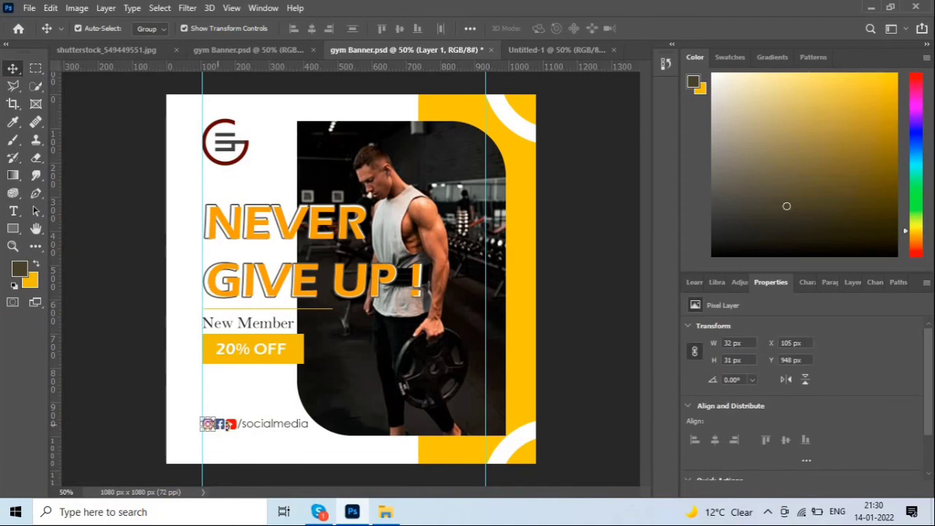
drag(146, 417, 246, 434)
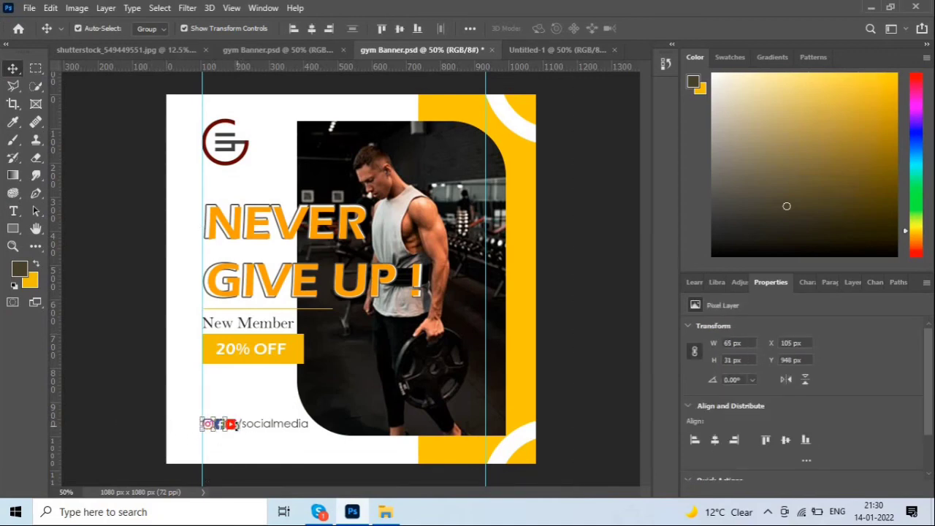
shift+click(267, 426)
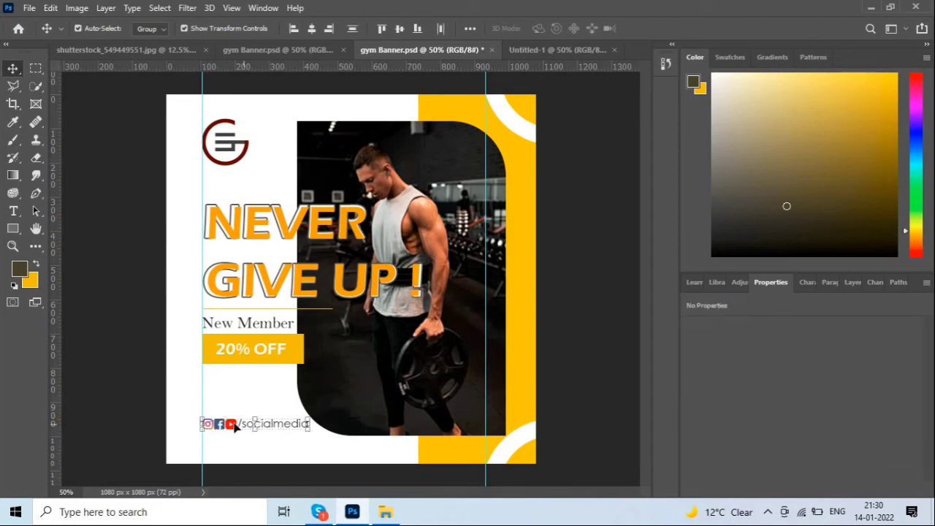
drag(234, 427, 271, 406)
click(127, 341)
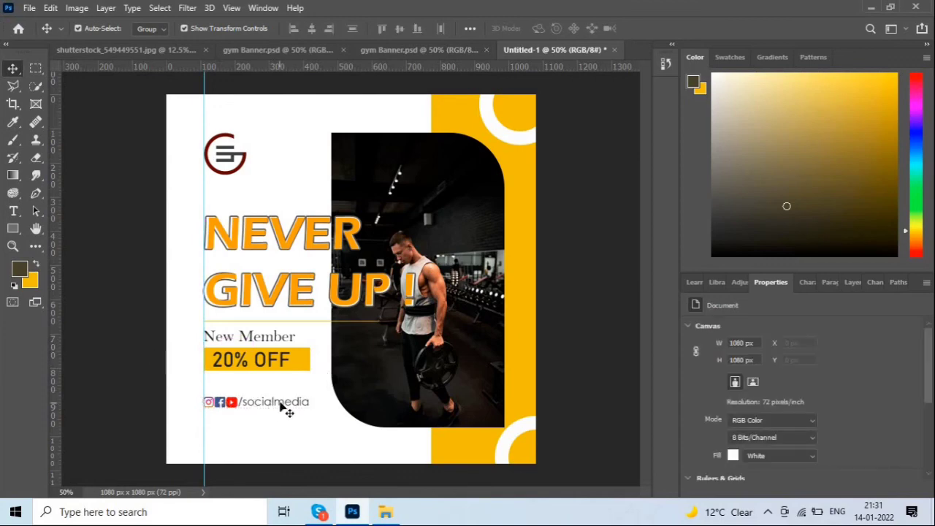
Type a 'Call Us' line with the contact phone number below the social row.
click(13, 211)
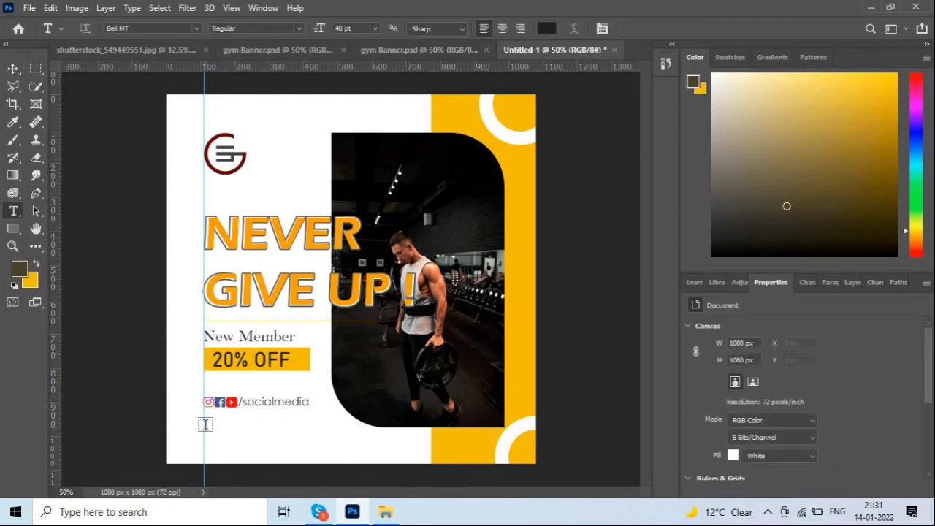
click(206, 425)
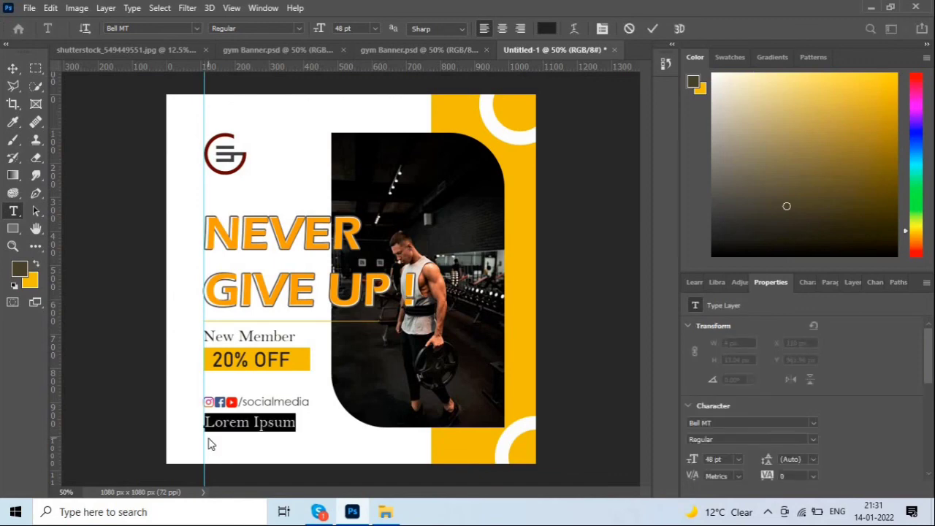
text(C)
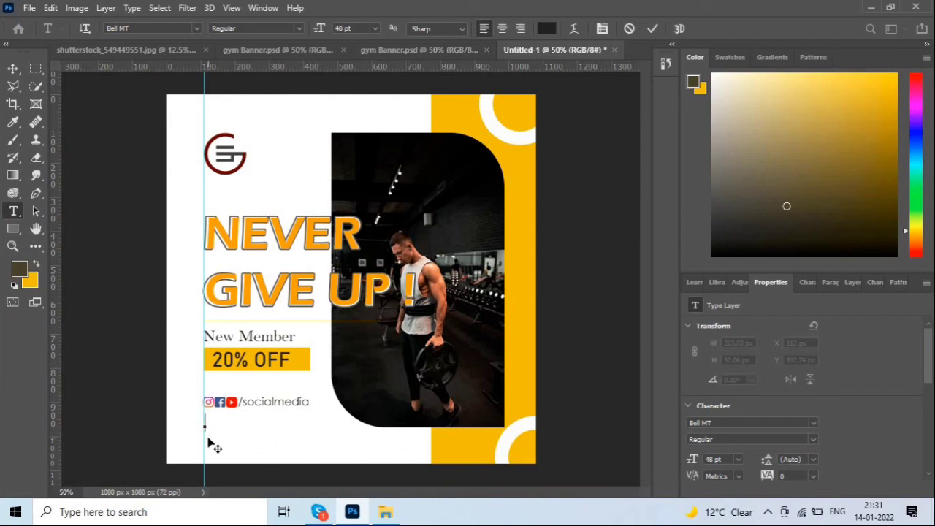
text(Call Us:-)
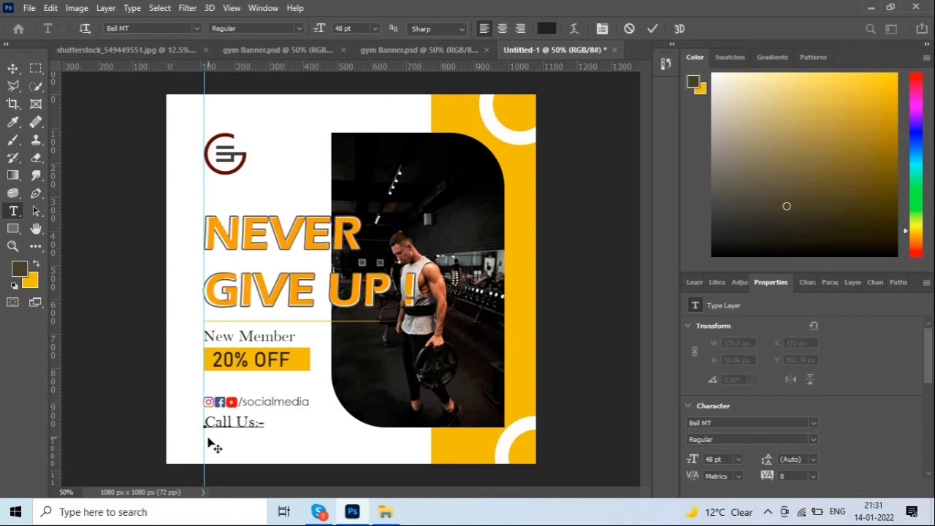
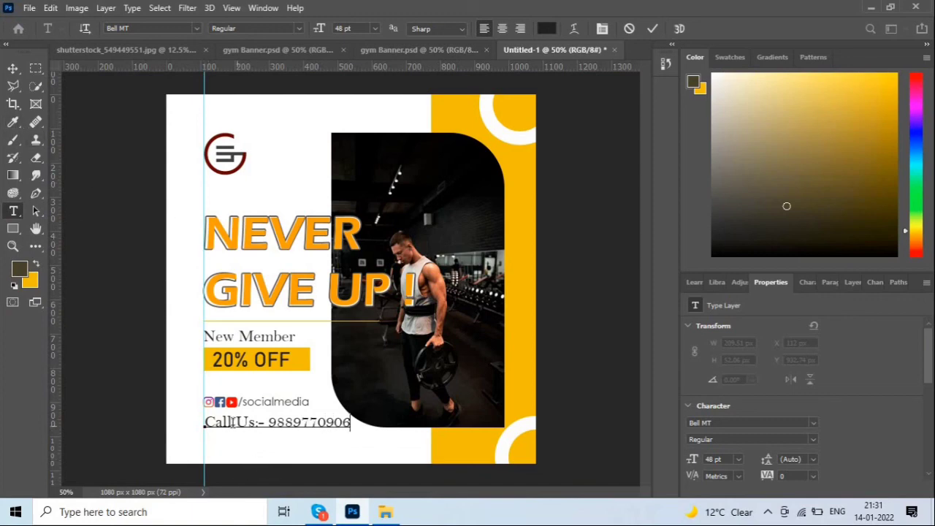
Edit the call line's label from 'Call Us' to 'Call:-'.
drag(236, 422, 255, 424)
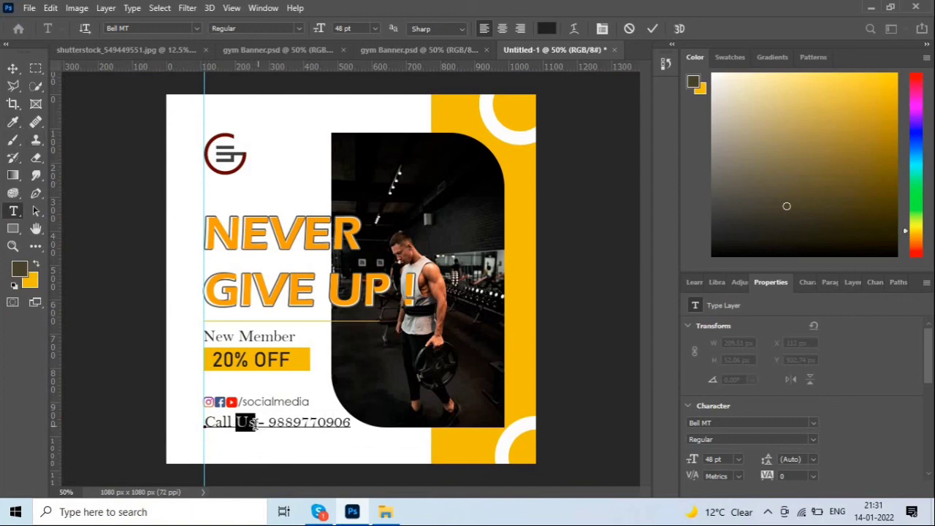
key(BackSpace)
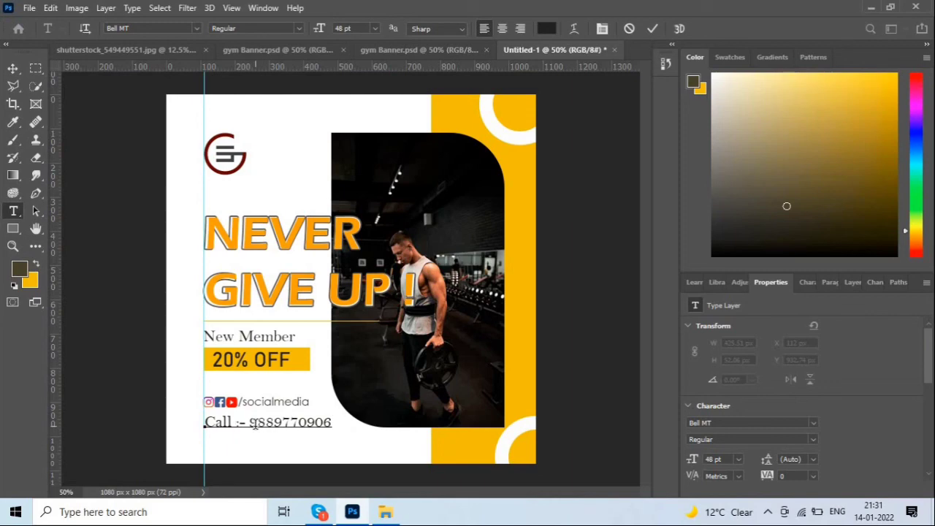
key(BackSpace)
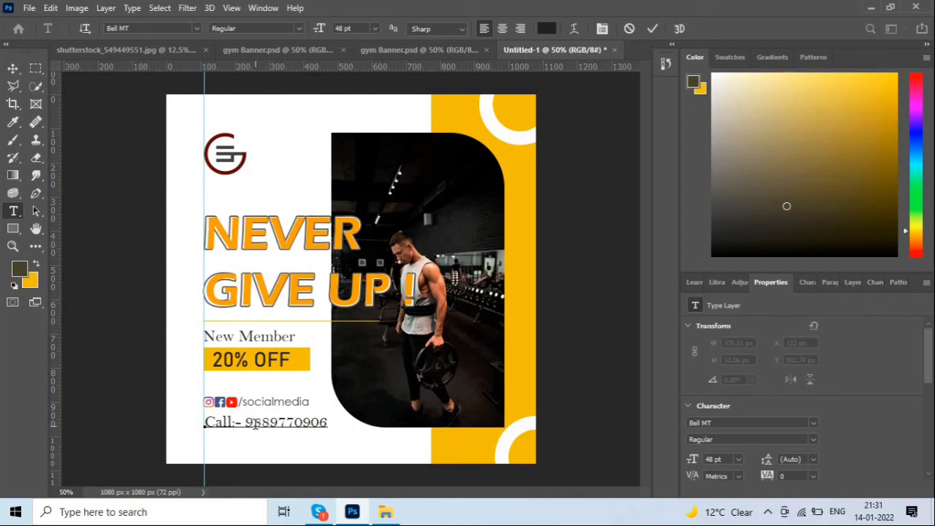
text(:)
click(12, 68)
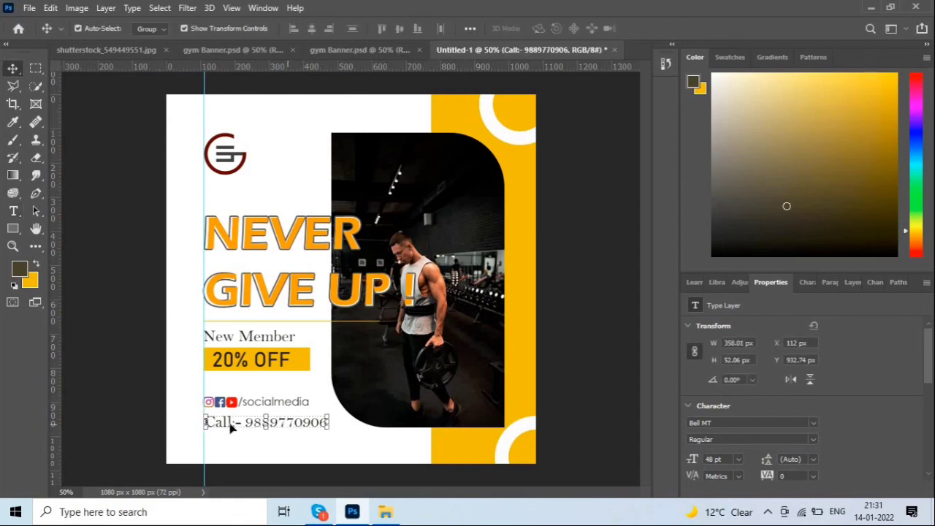
Resize the Call:- line to 43 pt and align it on the left guide under the social row.
key(Left)
key(Left)
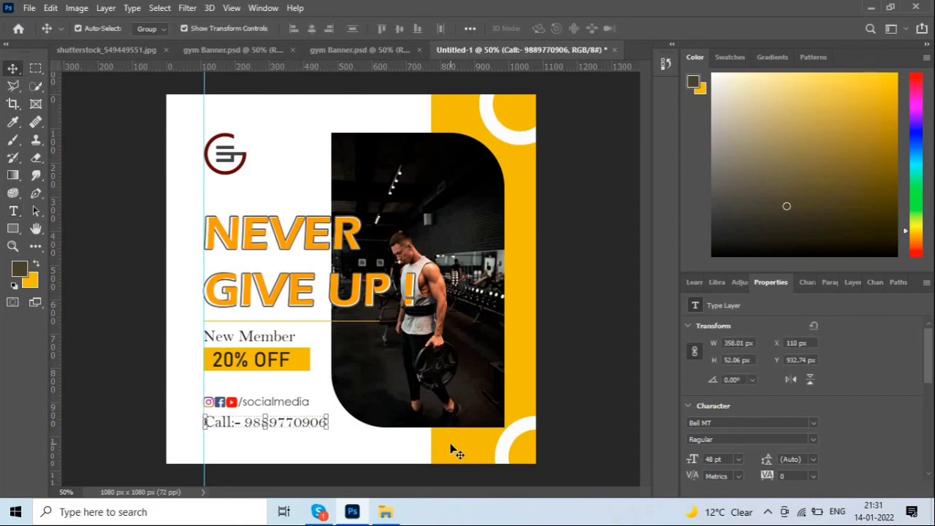
key(Up)
key(Up)
key(Left)
key(Left)
key(Left)
key(Left)
key(Left)
key(Left)
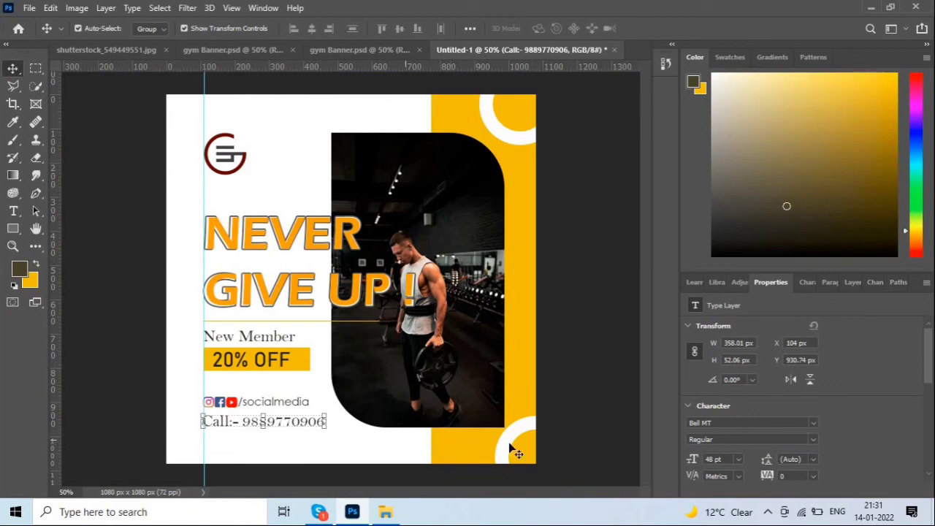
click(739, 459)
click(723, 419)
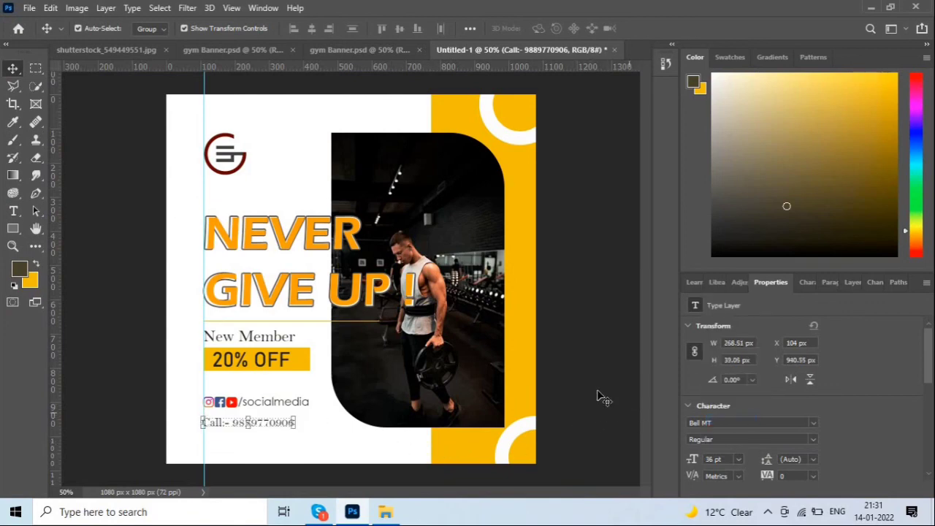
click(298, 439)
drag(273, 425, 274, 422)
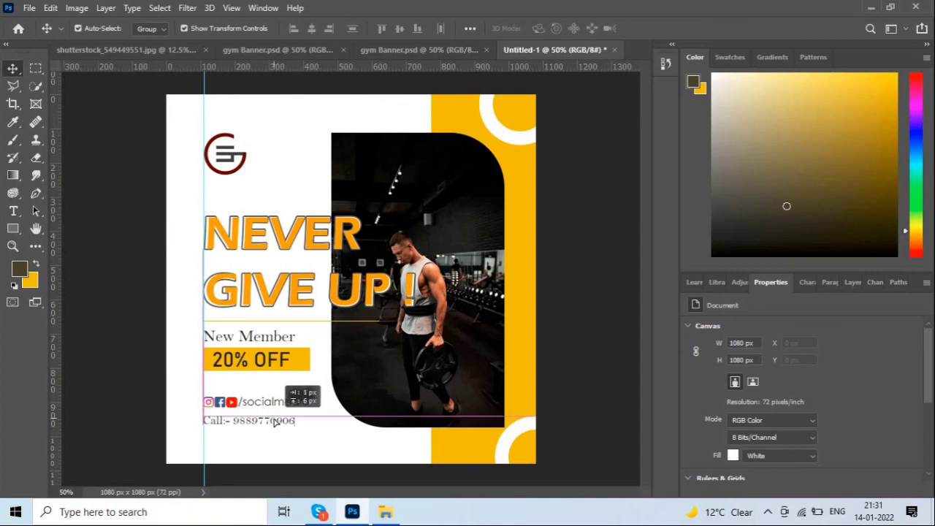
drag(333, 416, 334, 416)
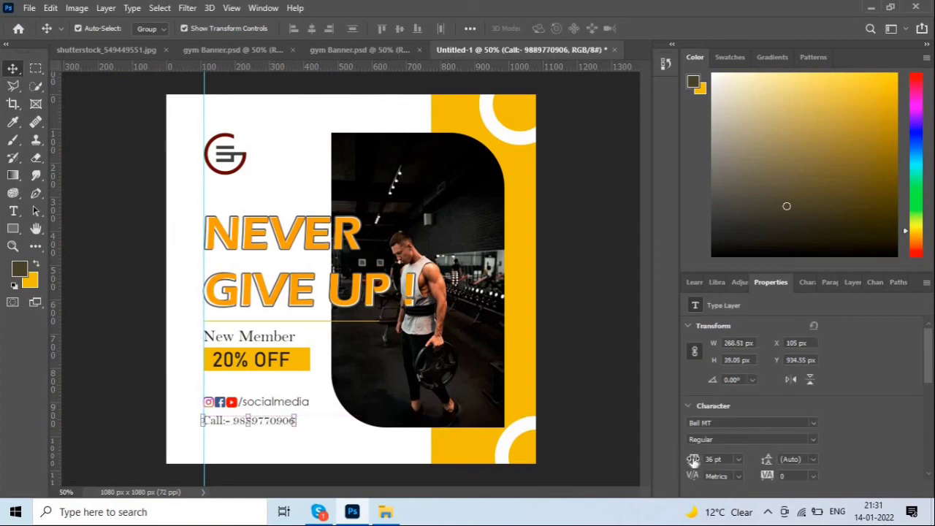
drag(691, 460, 694, 459)
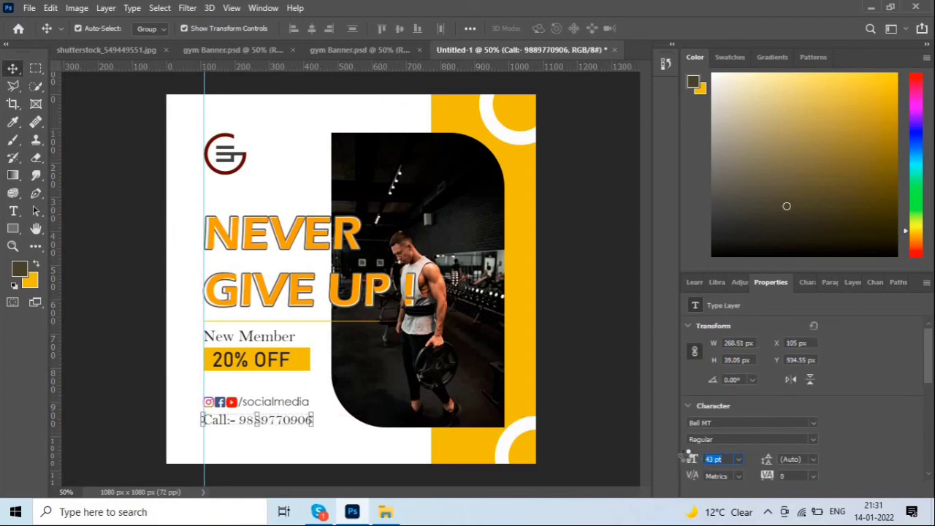
click(579, 270)
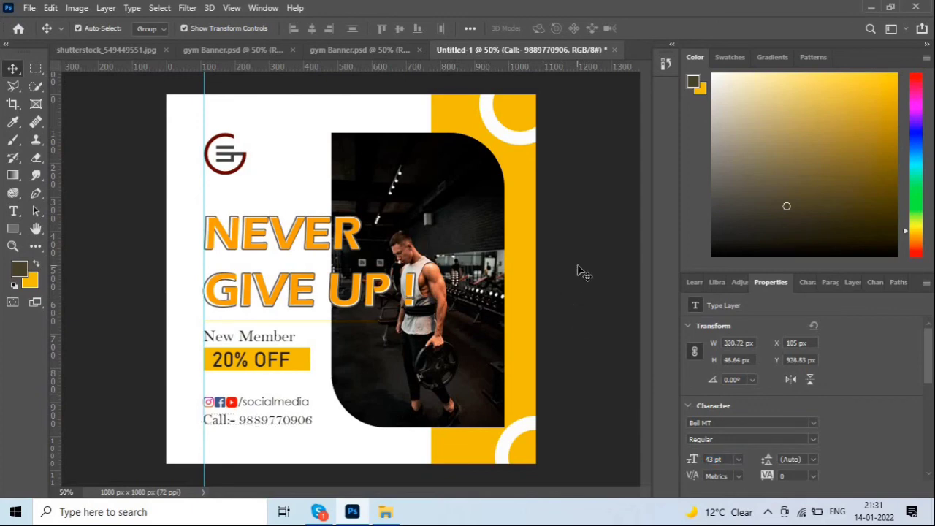